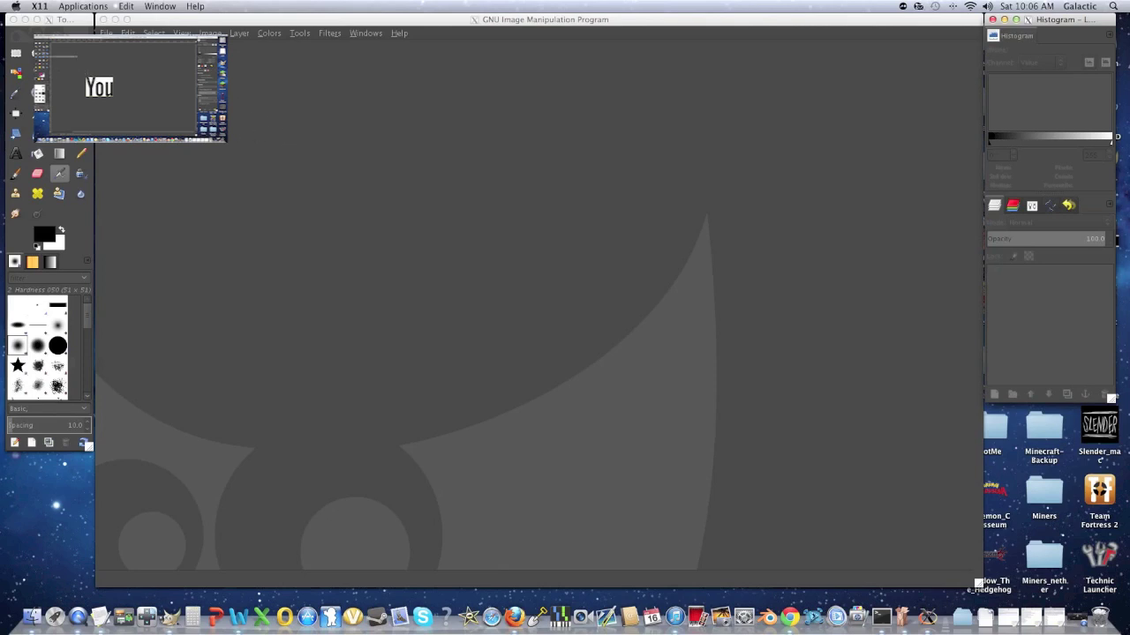
# Open the image Channel-Template-2.xcf from the youtube_channel_2012 folder.
pyautogui.click(105, 35)
pyautogui.click(105, 35)
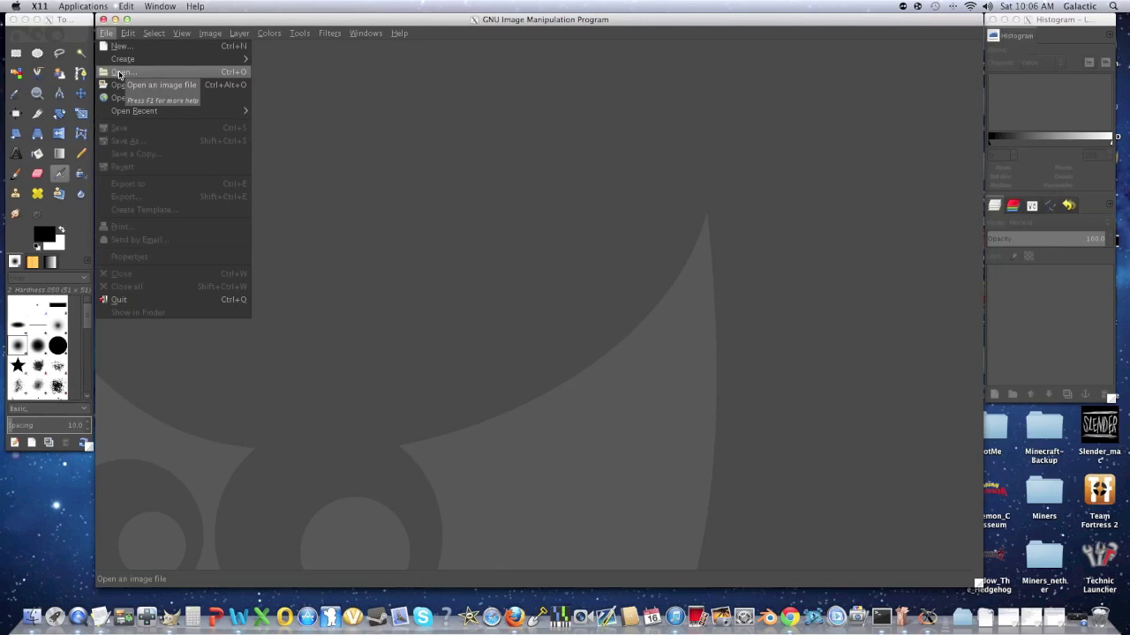
pyautogui.click(120, 74)
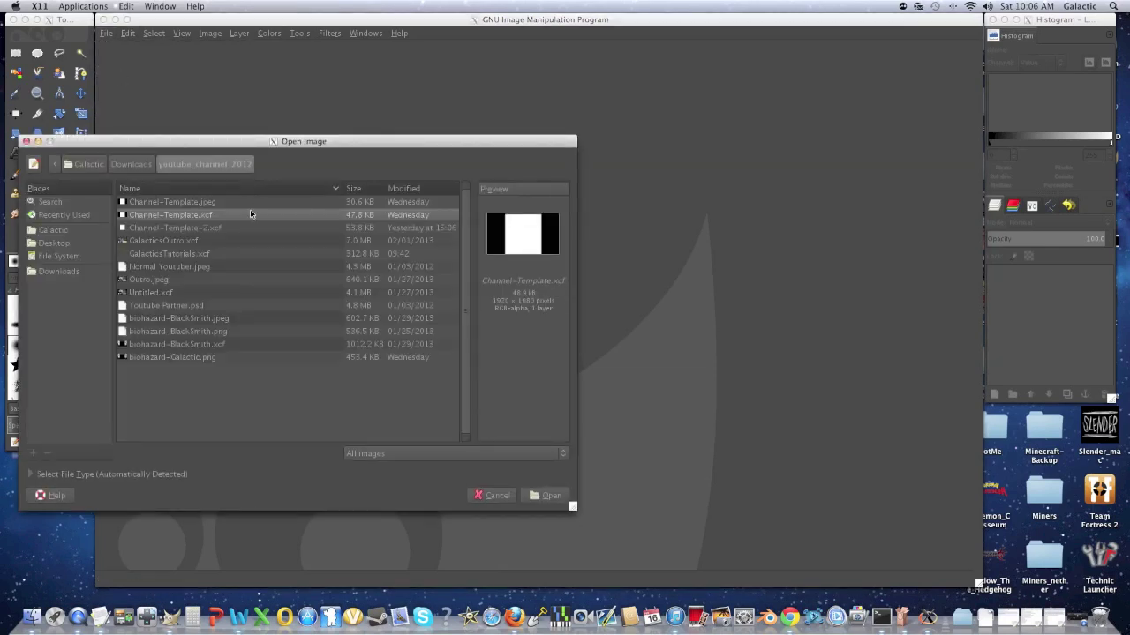
pyautogui.click(221, 229)
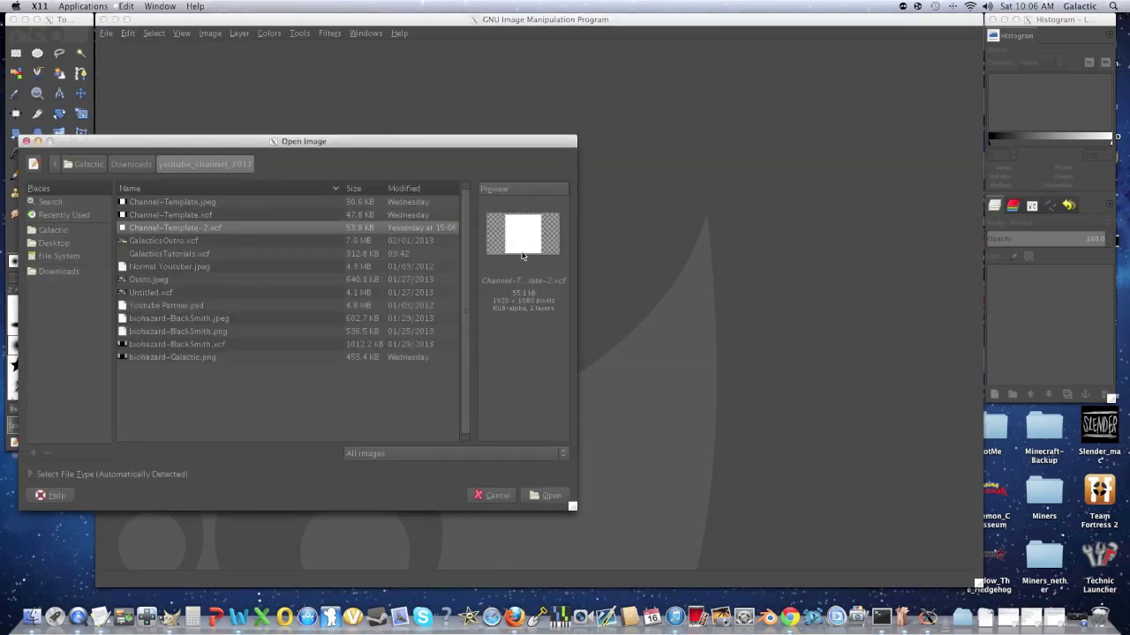
pyautogui.click(547, 495)
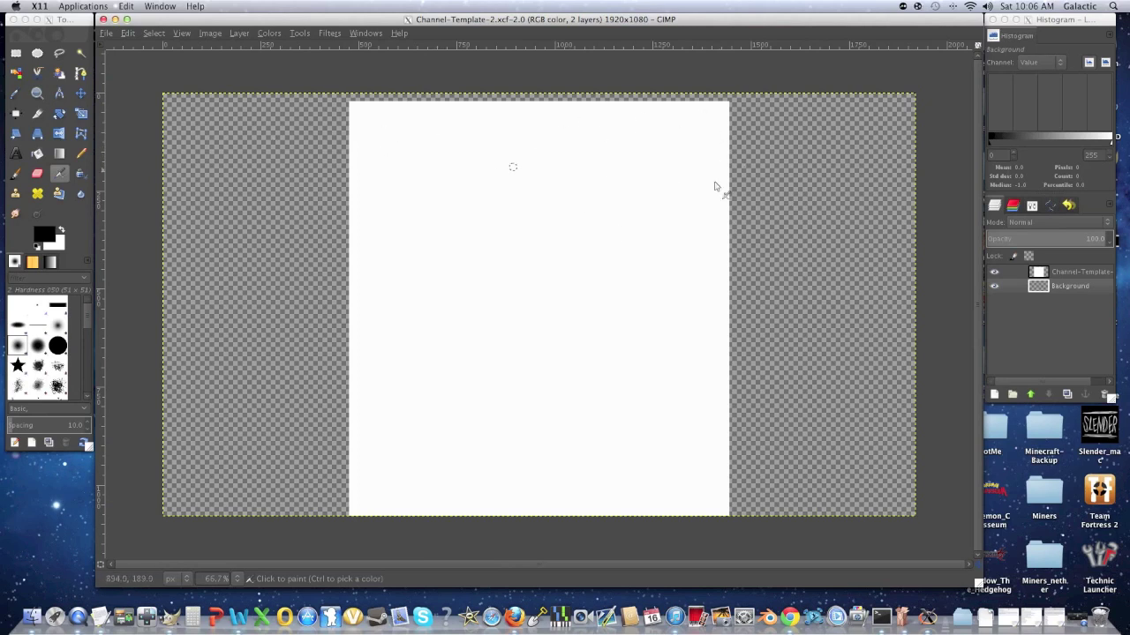
# Add call_of_duty_black_ops_2-1920x1080.jpg from the Downloads folder as a new layer above the Channel-Template layer.
pyautogui.click(1084, 275)
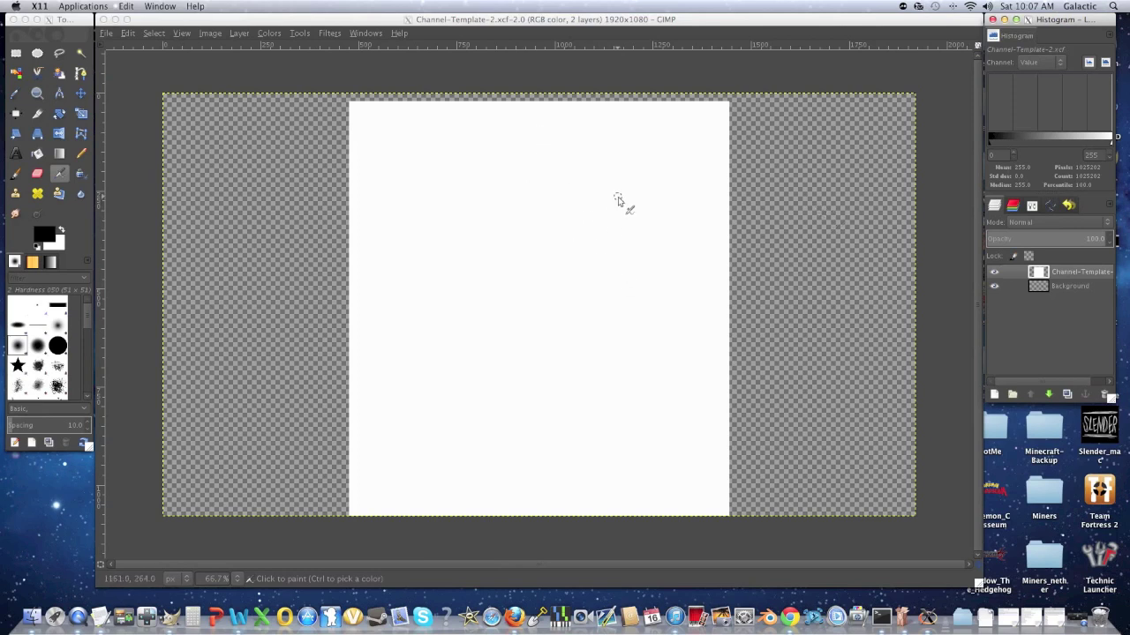
pyautogui.click(1065, 288)
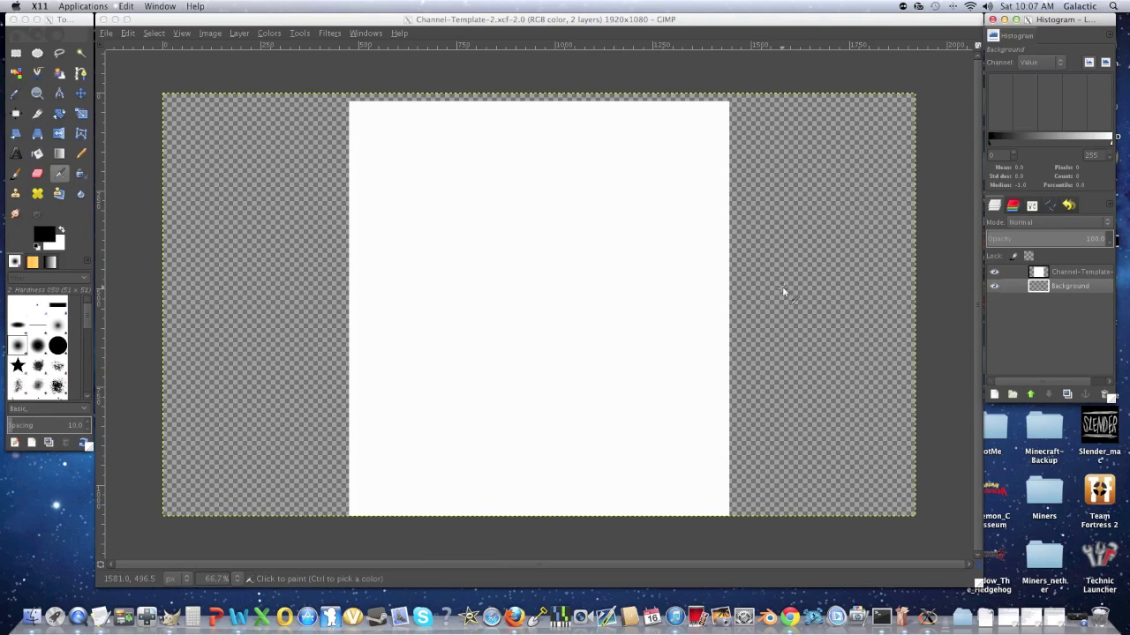
pyautogui.click(1060, 273)
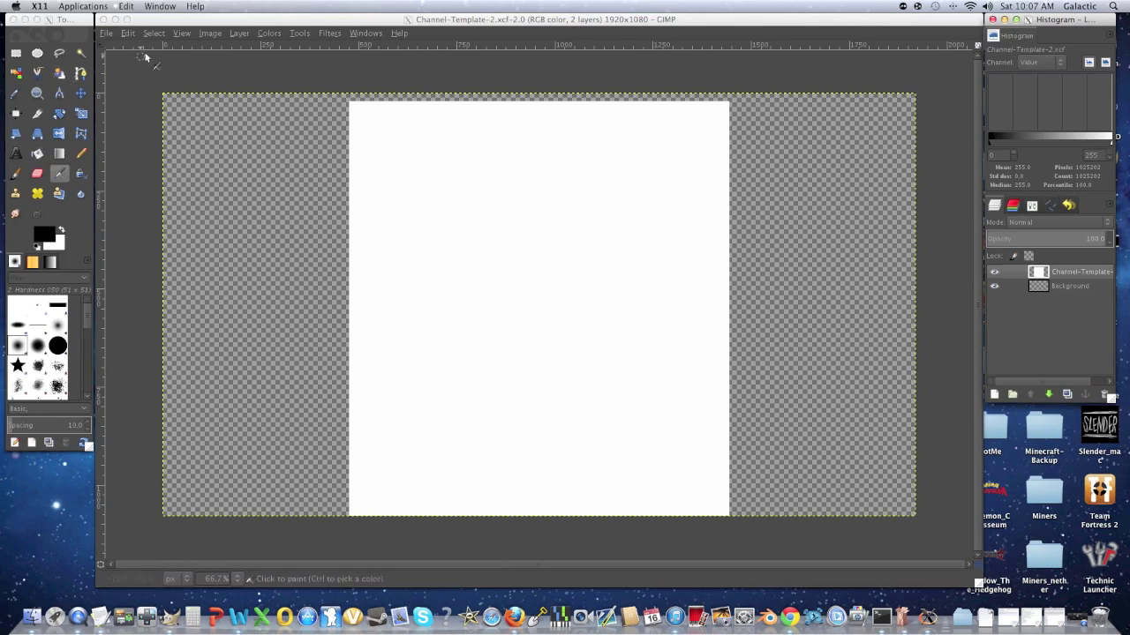
pyautogui.click(104, 34)
pyautogui.click(104, 34)
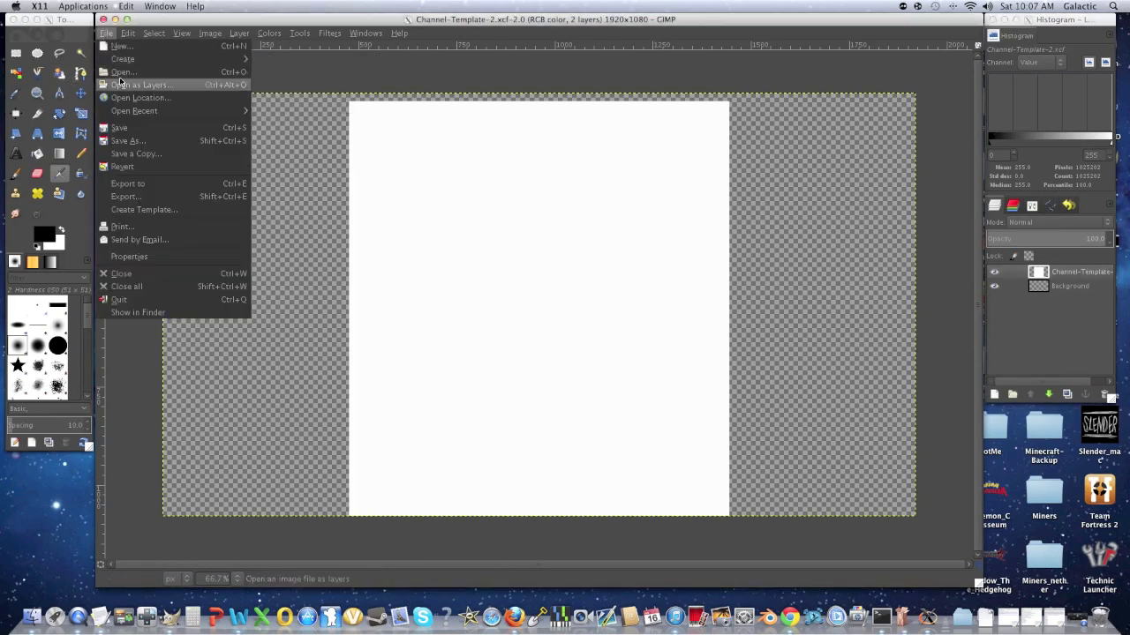
pyautogui.click(118, 85)
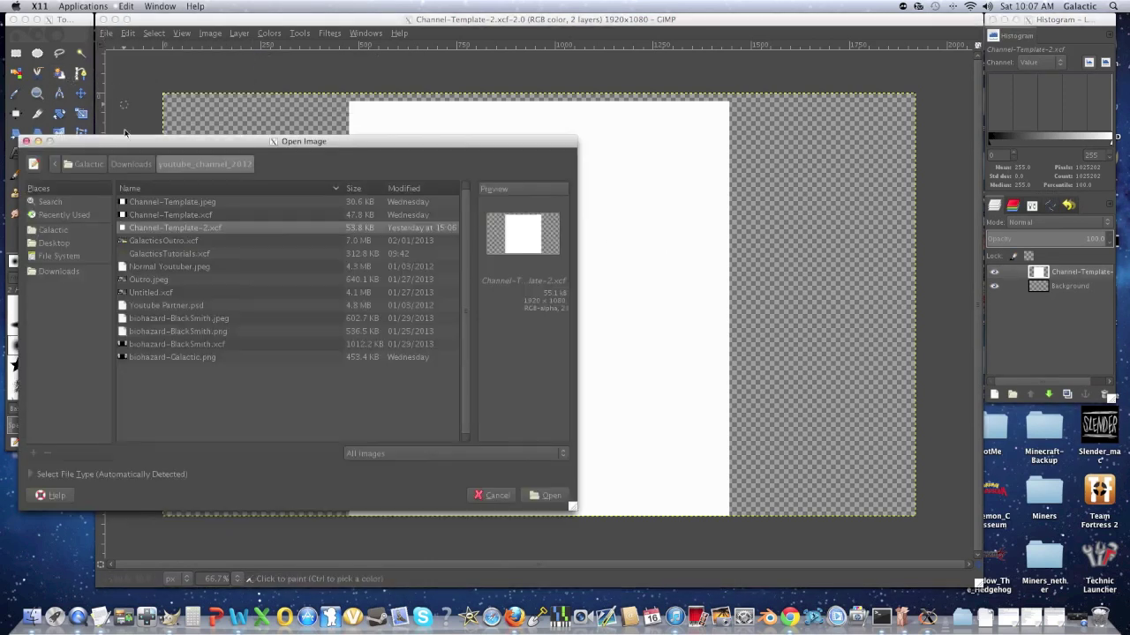
pyautogui.click(75, 273)
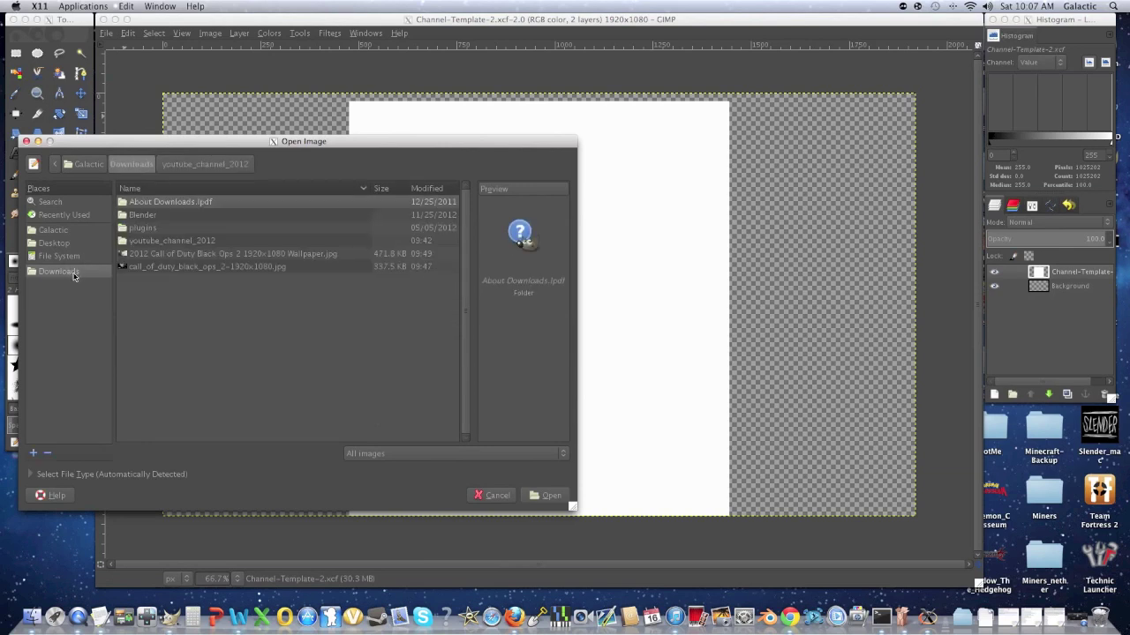
pyautogui.click(175, 268)
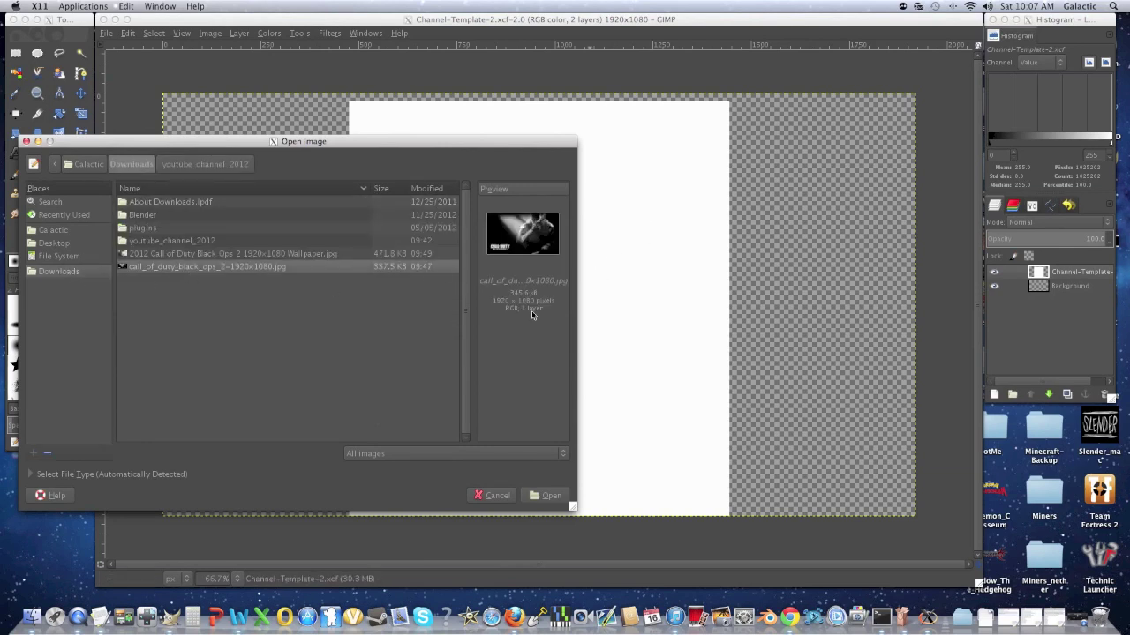
pyautogui.click(547, 496)
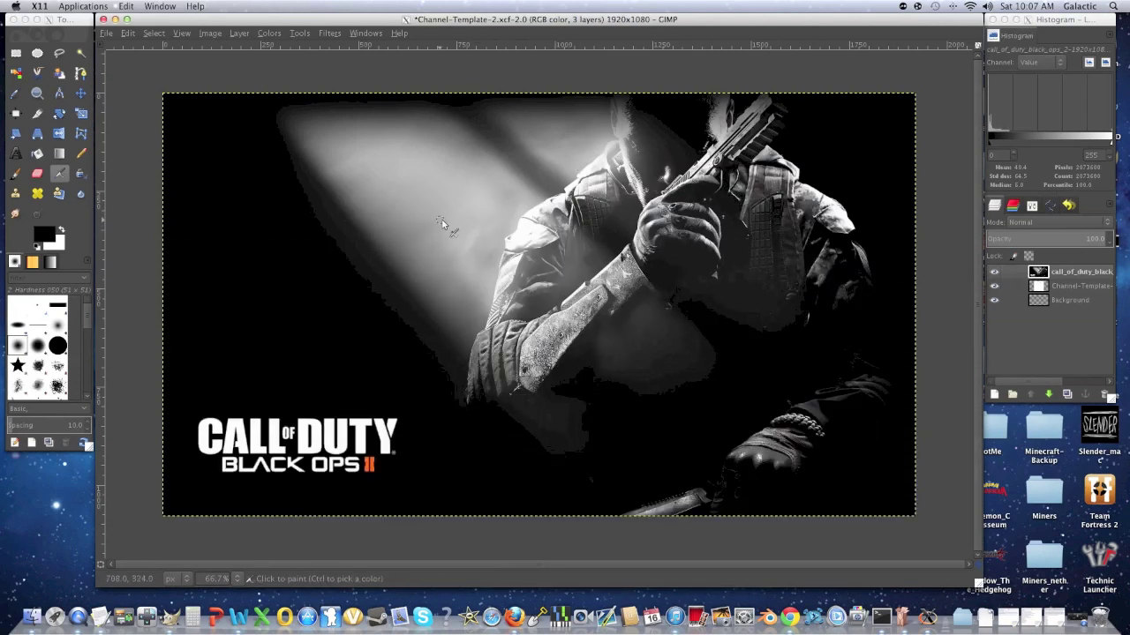
# Put the Call of Duty layer beneath the white template layer and shift it left until the soldier fills the left side strip.
pyautogui.moveTo(1076, 274); pyautogui.dragTo(1076, 296)
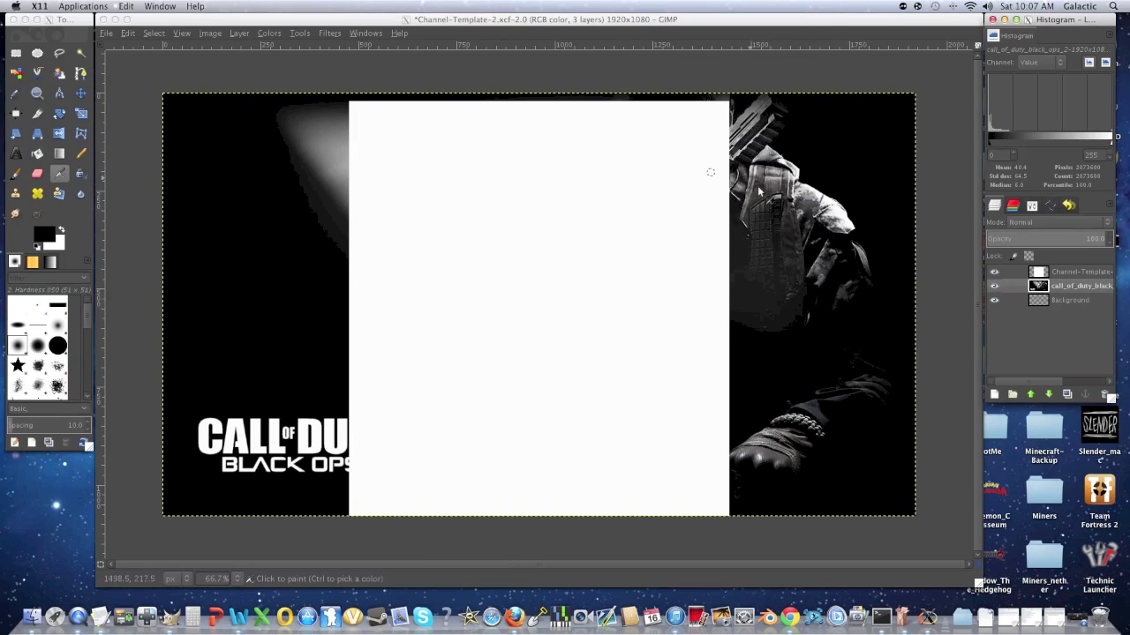
pyautogui.click(81, 93)
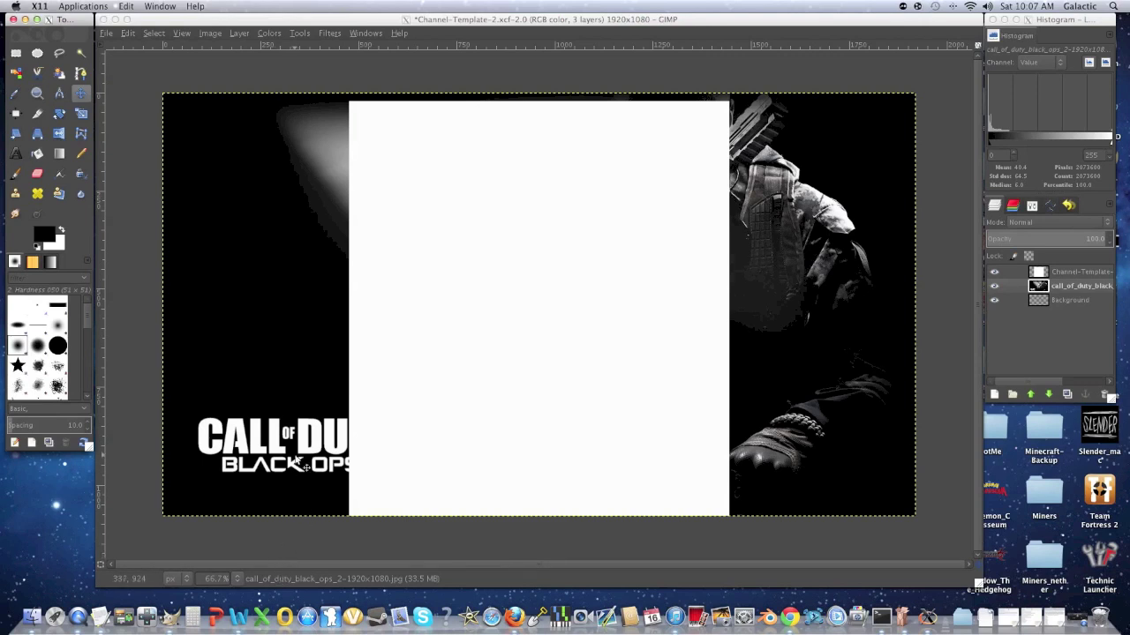
pyautogui.moveTo(300, 463); pyautogui.dragTo(138, 421)
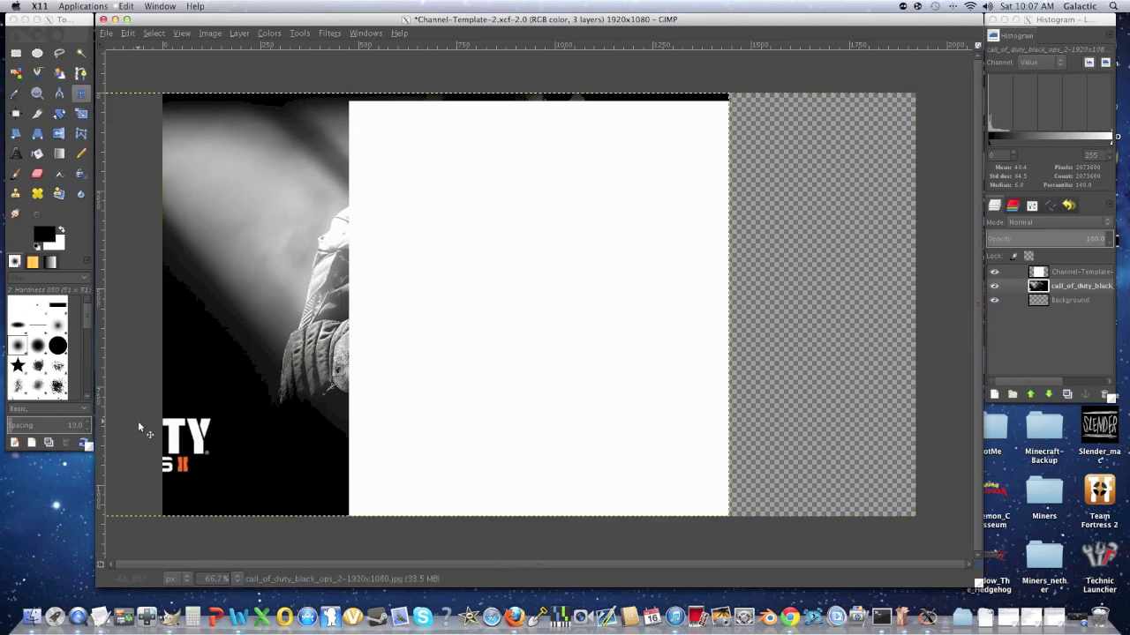
pyautogui.moveTo(323, 402); pyautogui.dragTo(90, 402)
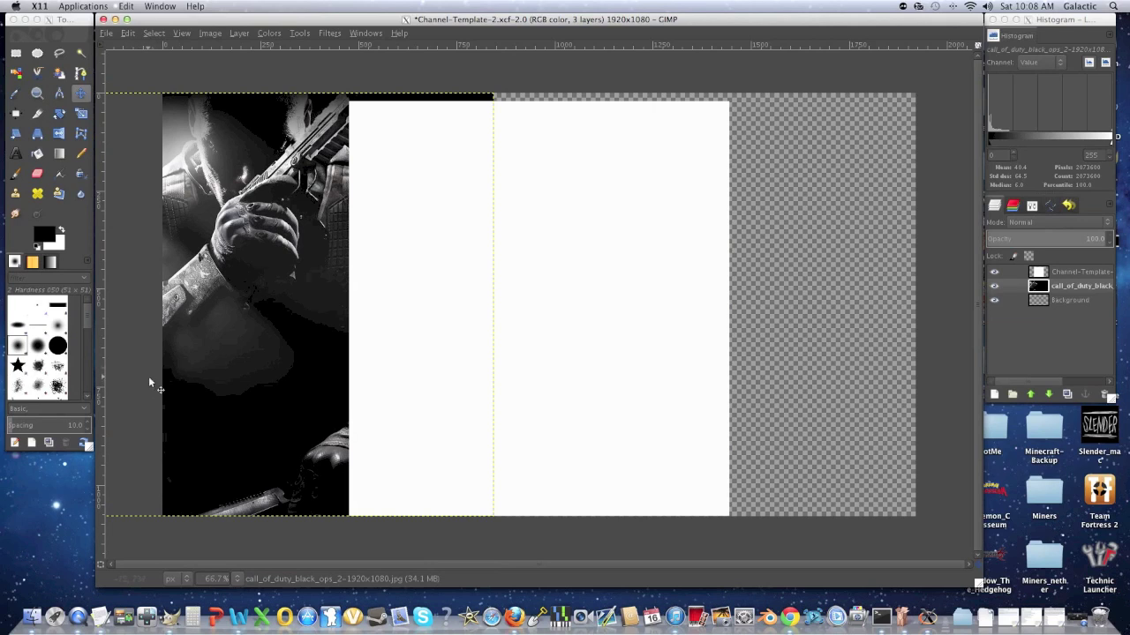
# Place a duplicate of the Call of Duty layer in the right side strip, aligned vertically with the canvas and stacked beneath the original layer.
pyautogui.rightClick(1076, 287)
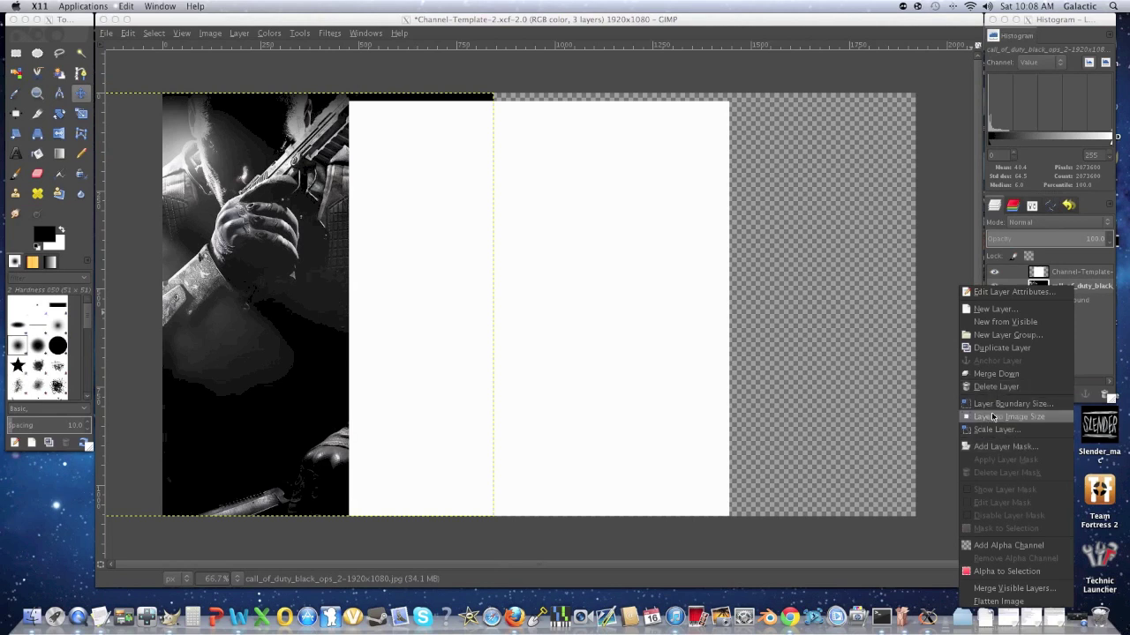
pyautogui.click(994, 349)
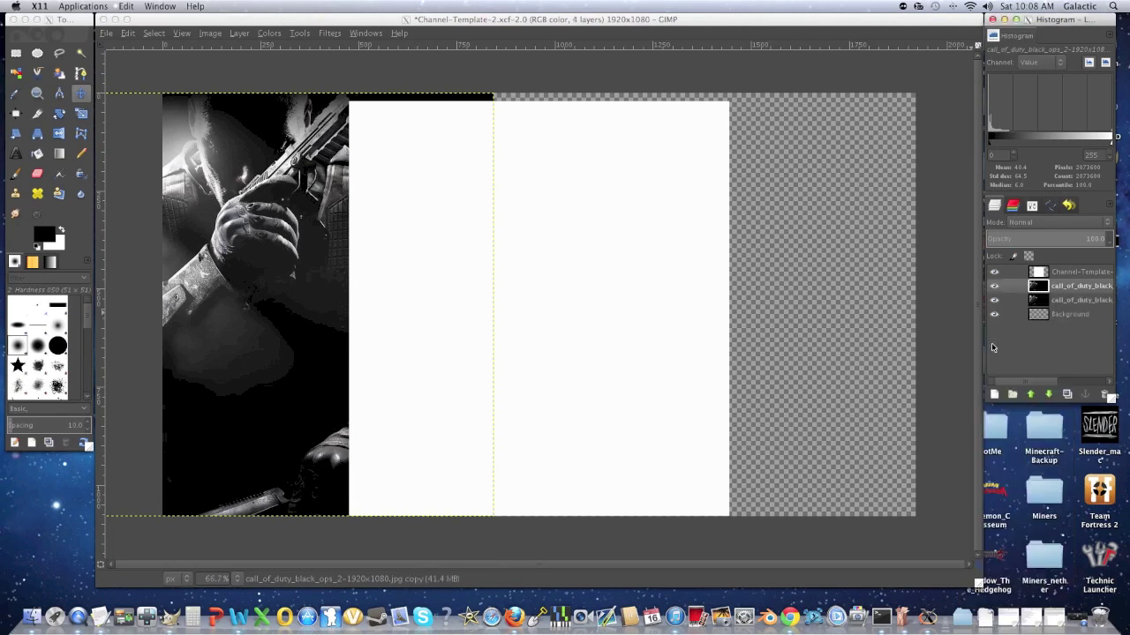
pyautogui.moveTo(295, 315); pyautogui.dragTo(857, 314)
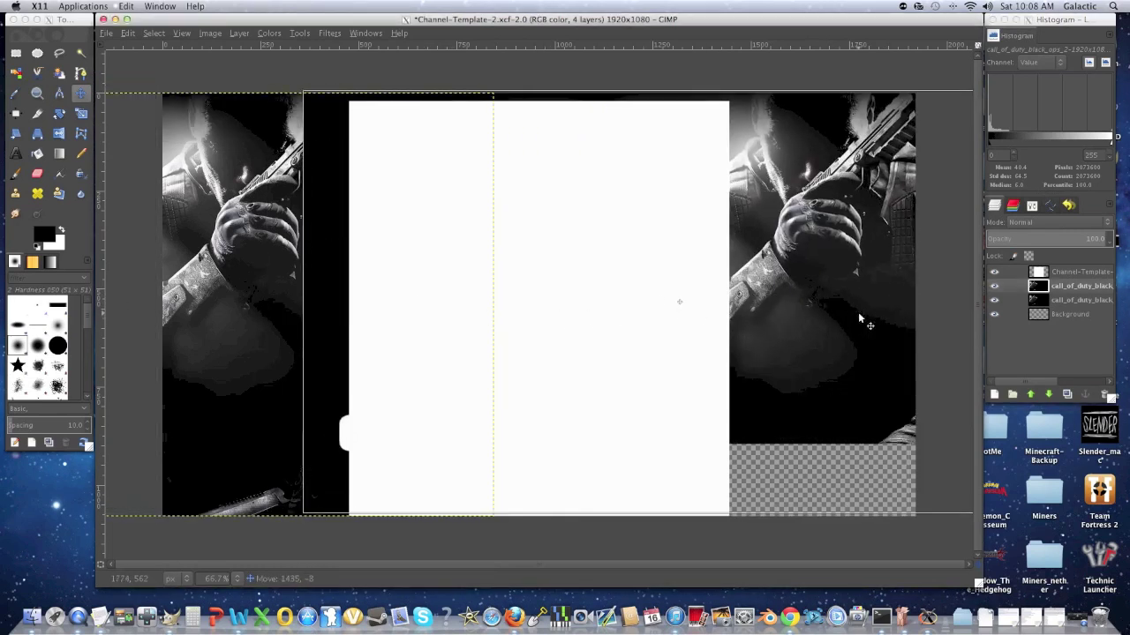
pyautogui.moveTo(858, 311); pyautogui.dragTo(858, 322)
pyautogui.click(1084, 287)
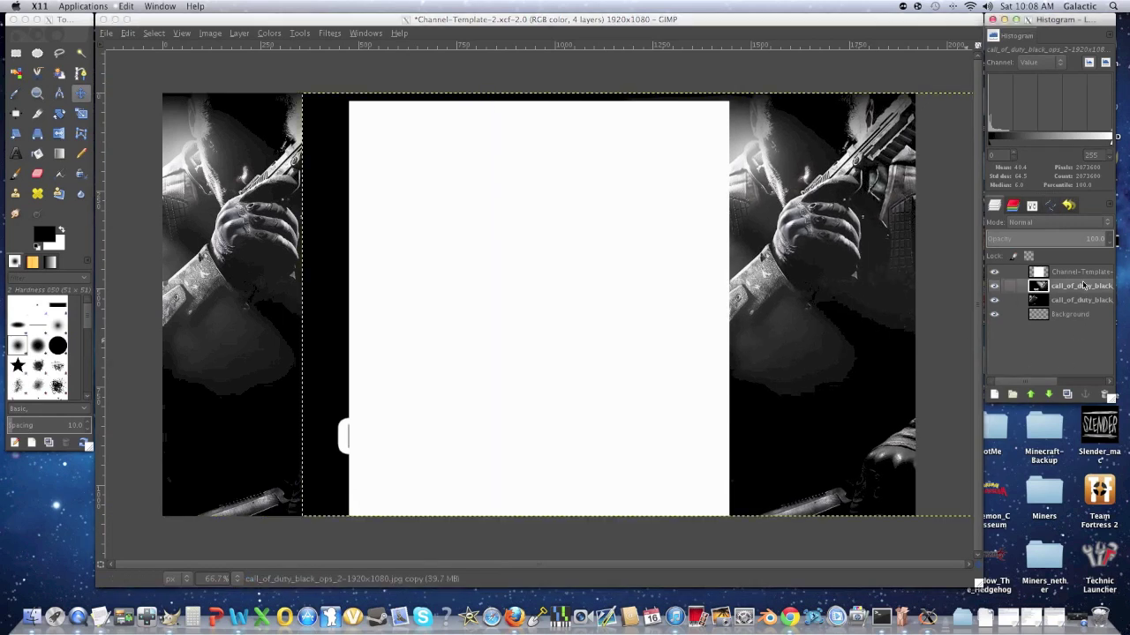
pyautogui.click(1078, 301)
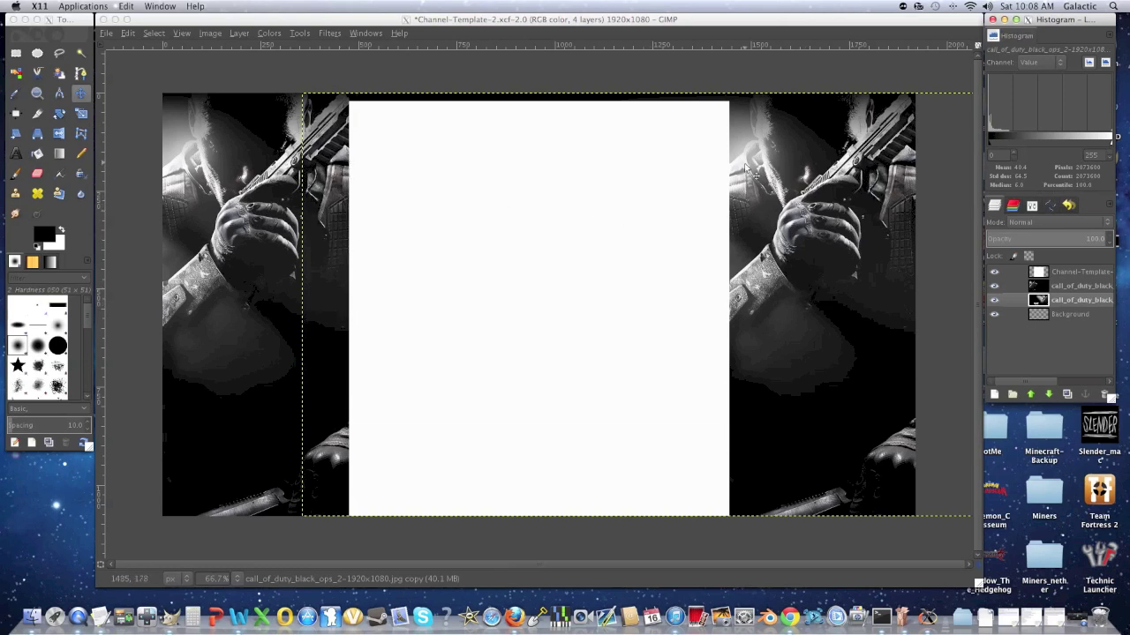
# Create a new image from the 640x480 template and enlarge its window.
pyautogui.moveTo(106, 20); pyautogui.dragTo(103, 64)
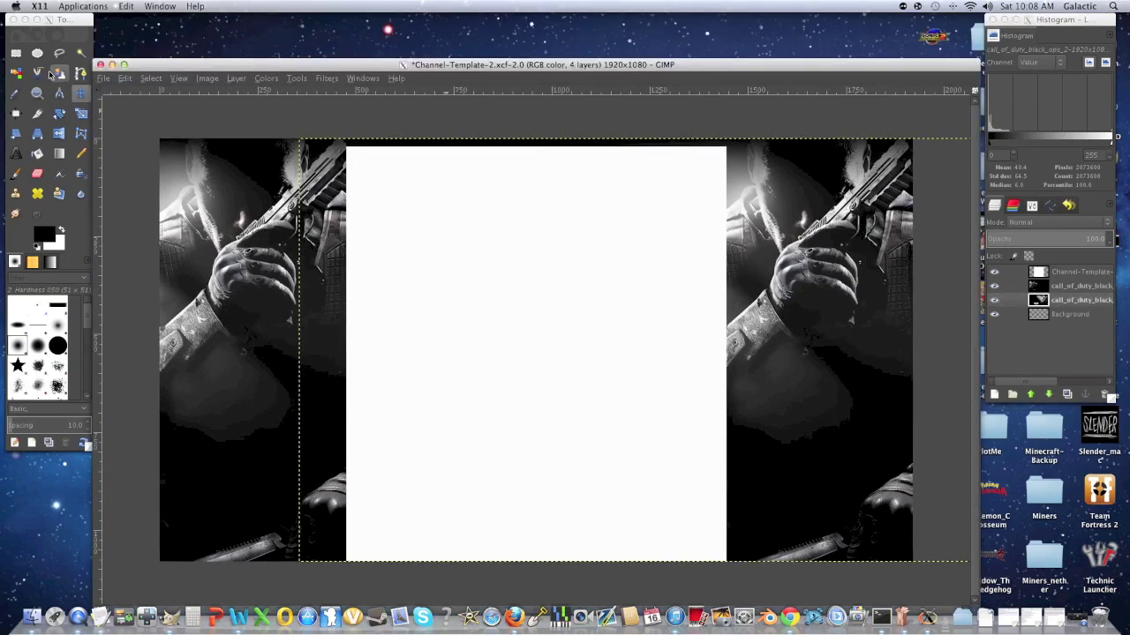
pyautogui.click(102, 79)
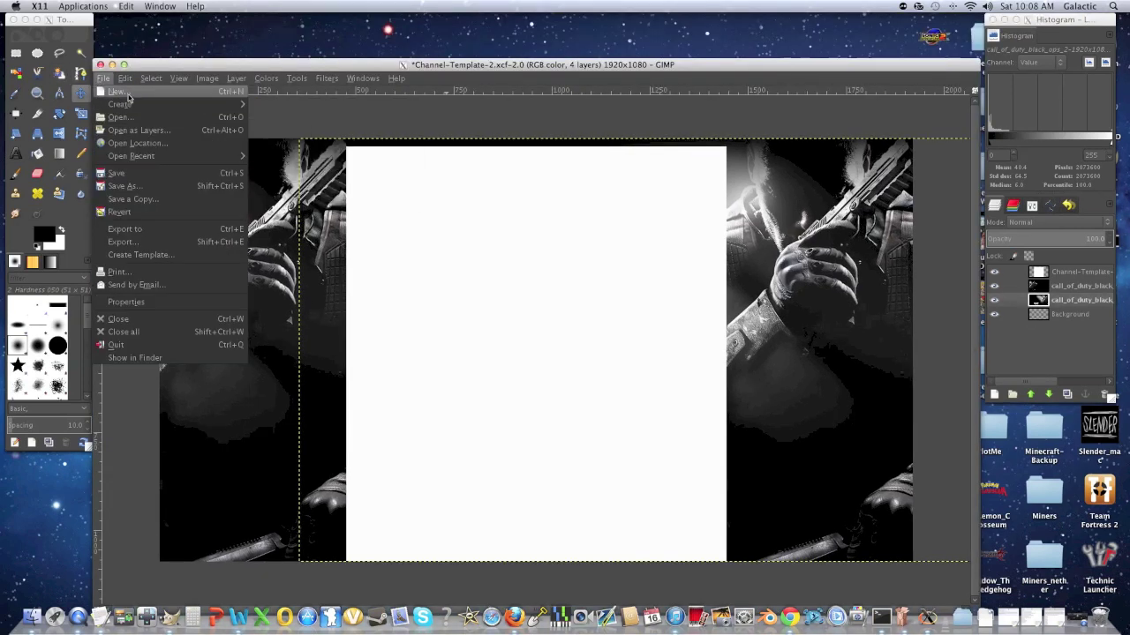
pyautogui.click(128, 98)
pyautogui.click(235, 390)
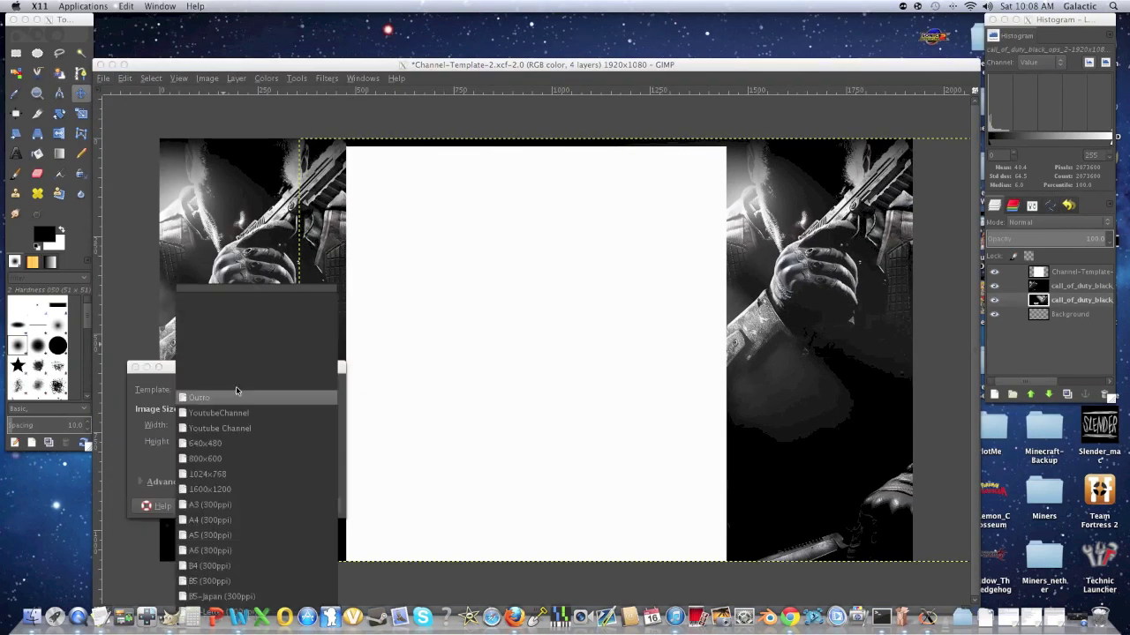
pyautogui.click(241, 443)
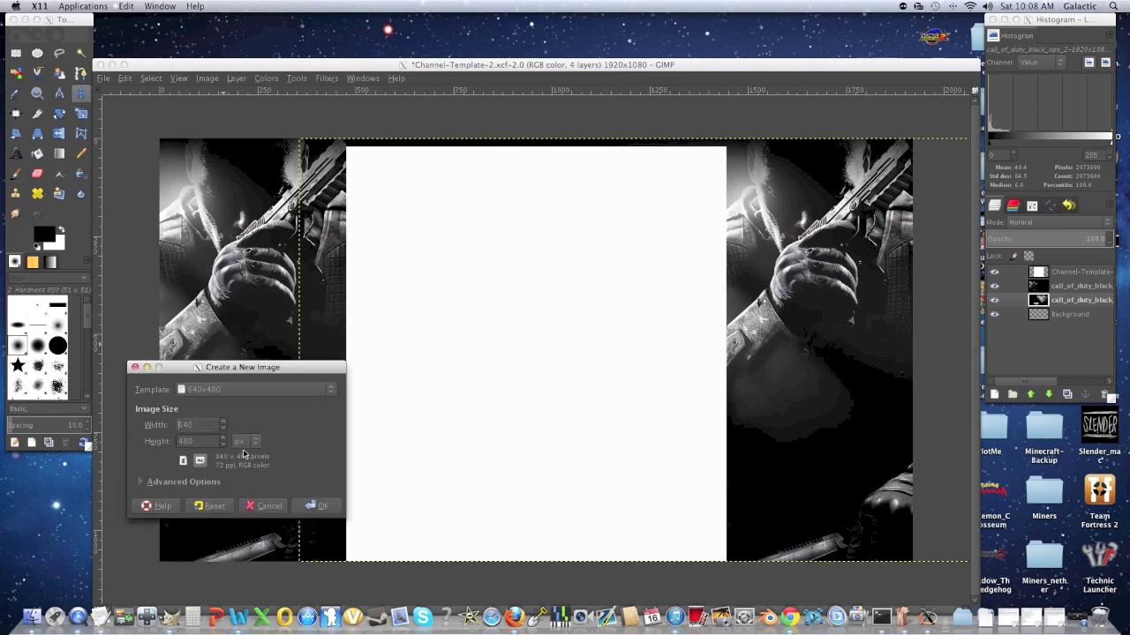
pyautogui.click(322, 506)
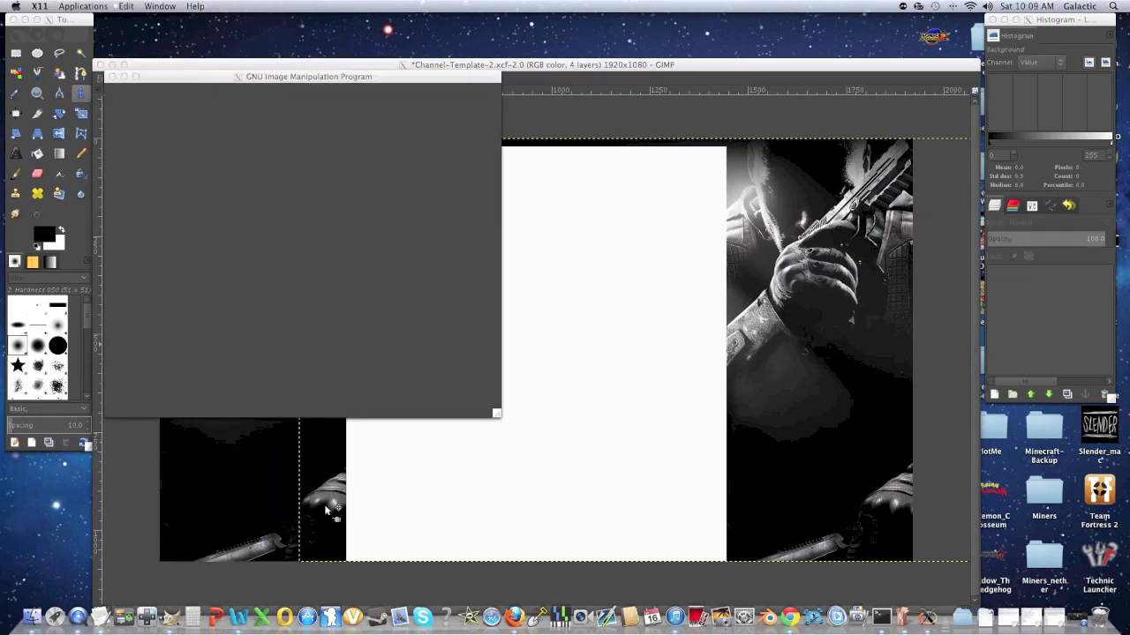
pyautogui.moveTo(496, 416); pyautogui.dragTo(883, 479)
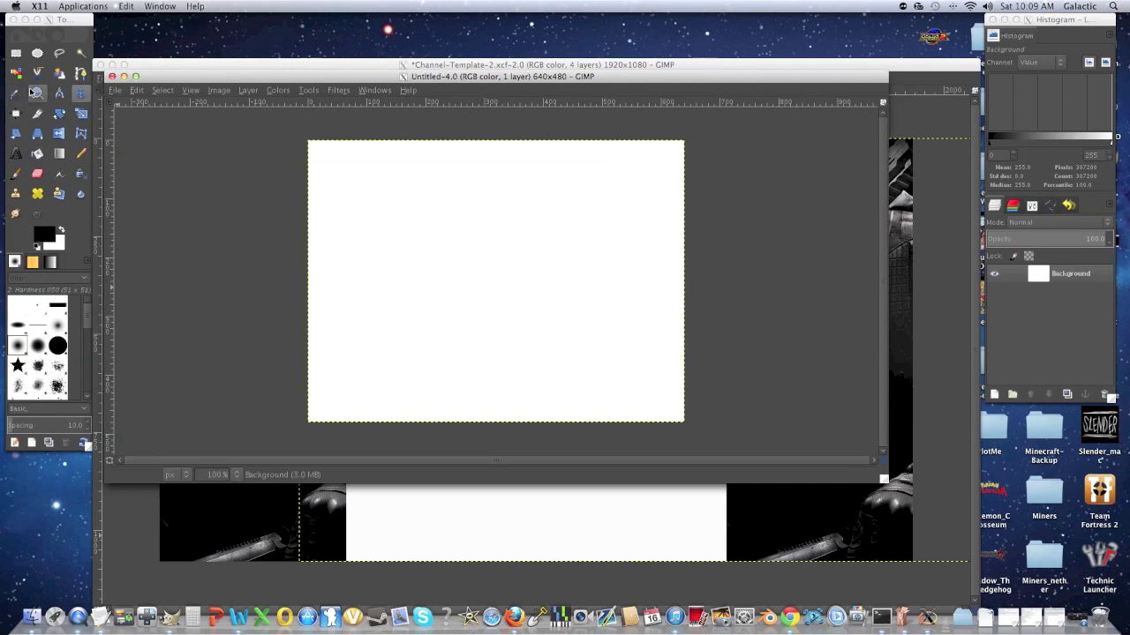
# Add the text "GalacticsTutorials" in a text box about 640 × 199 px spanning the full width of the new image.
pyautogui.click(15, 155)
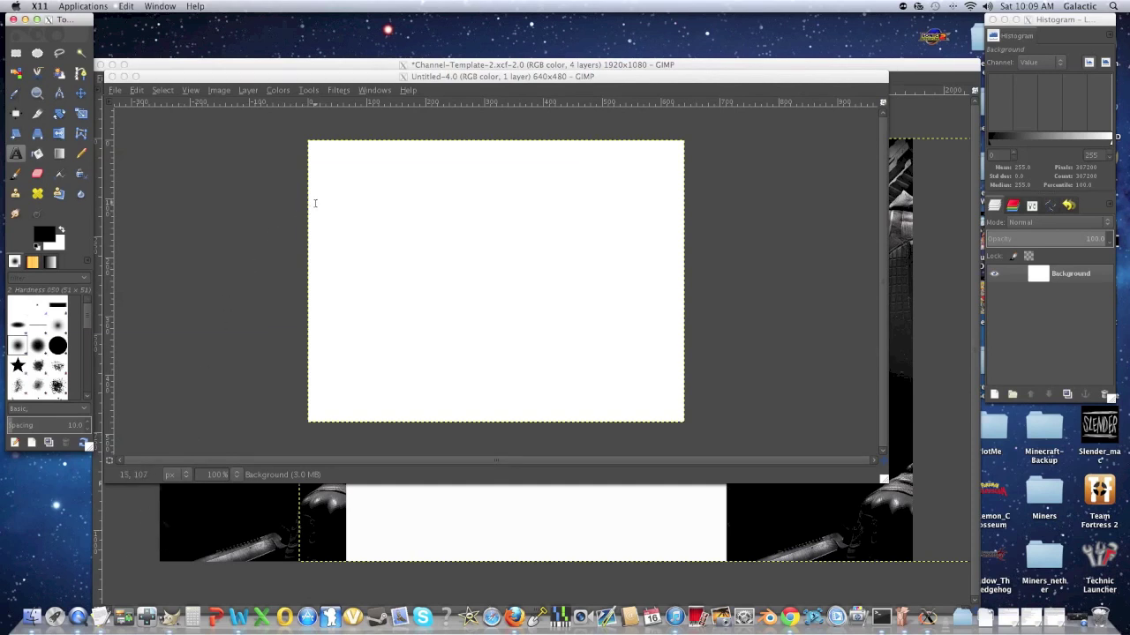
pyautogui.moveTo(309, 204); pyautogui.dragTo(371, 231)
pyautogui.moveTo(668, 318); pyautogui.dragTo(687, 324)
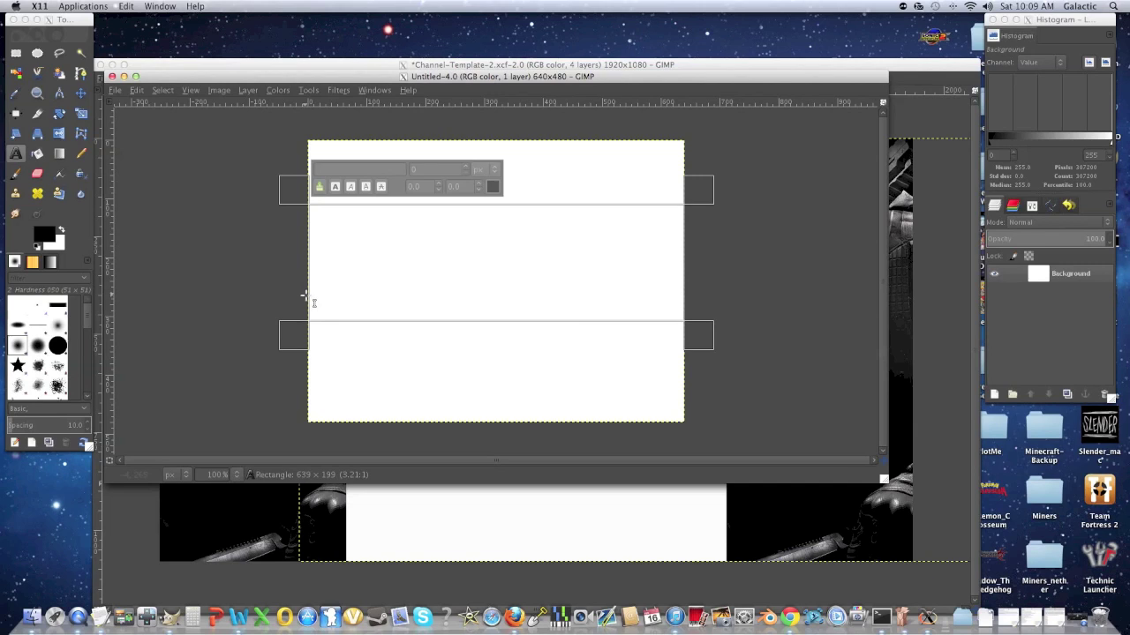
pyautogui.moveTo(297, 328); pyautogui.dragTo(296, 328)
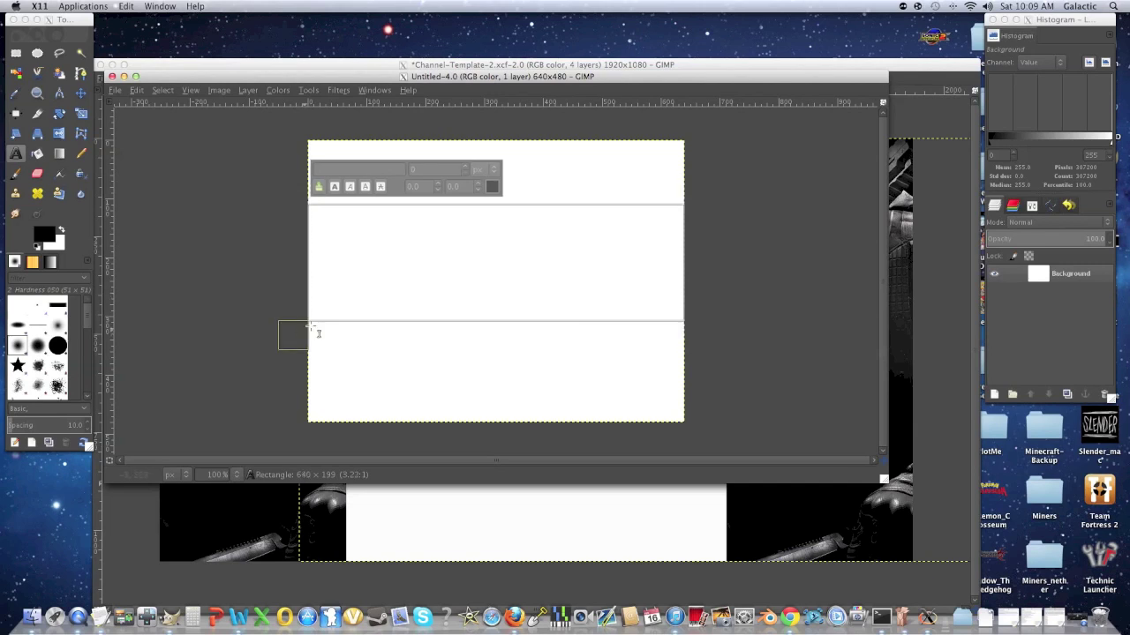
pyautogui.write('Gala')
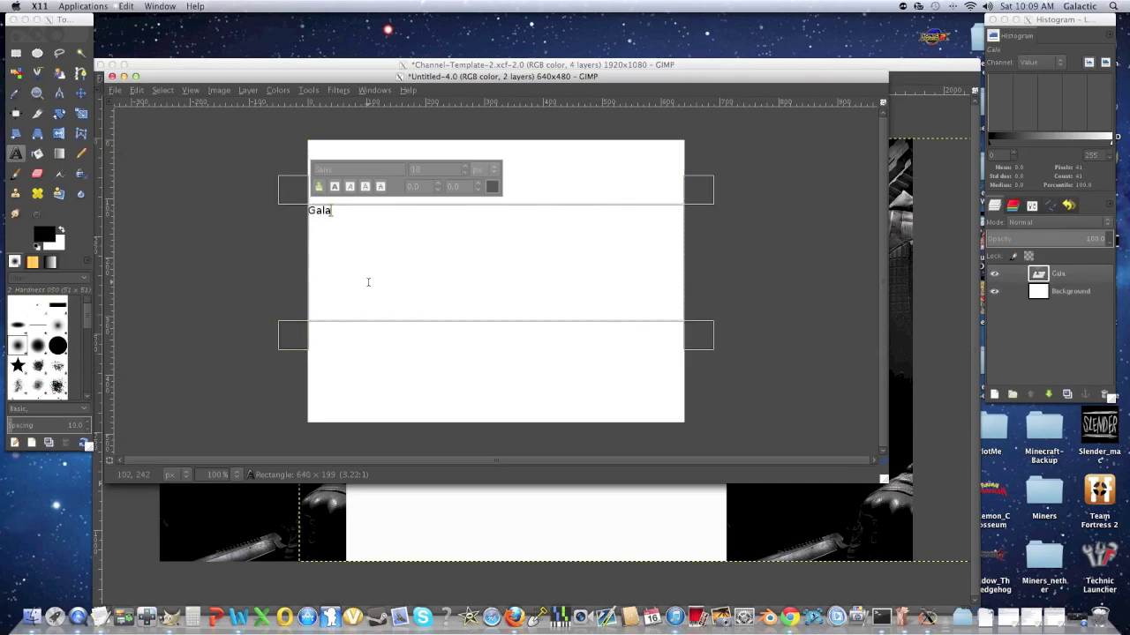
pyautogui.write('cticsTutorials')
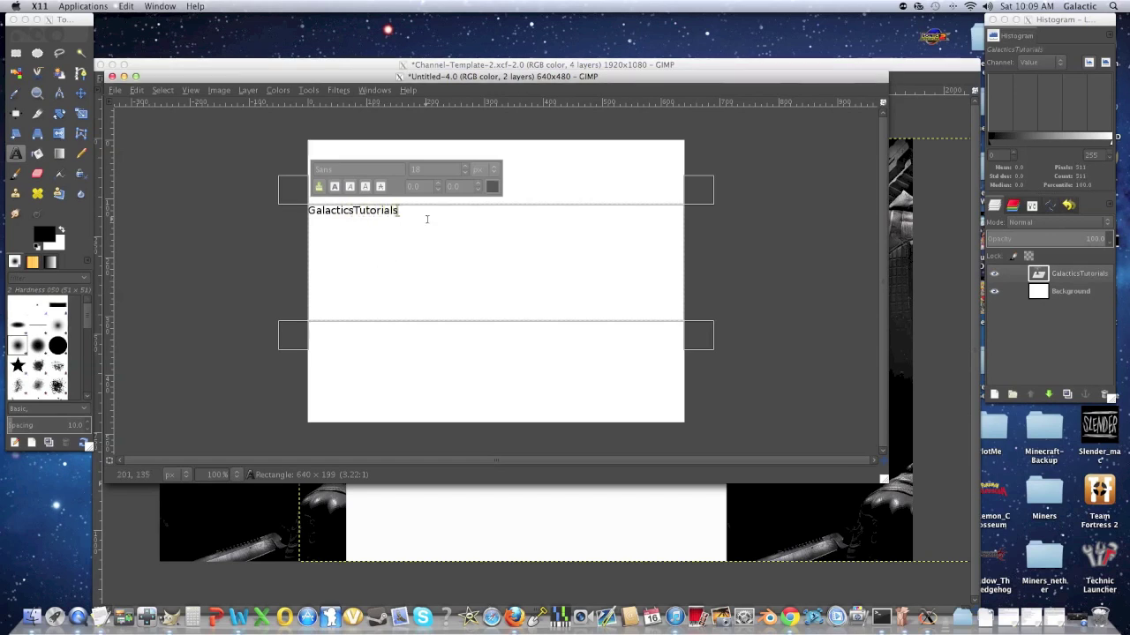
# Format the GalacticsTutorials text as bold Arial at 74 px and autocrop its layer.
pyautogui.moveTo(401, 211); pyautogui.dragTo(286, 210)
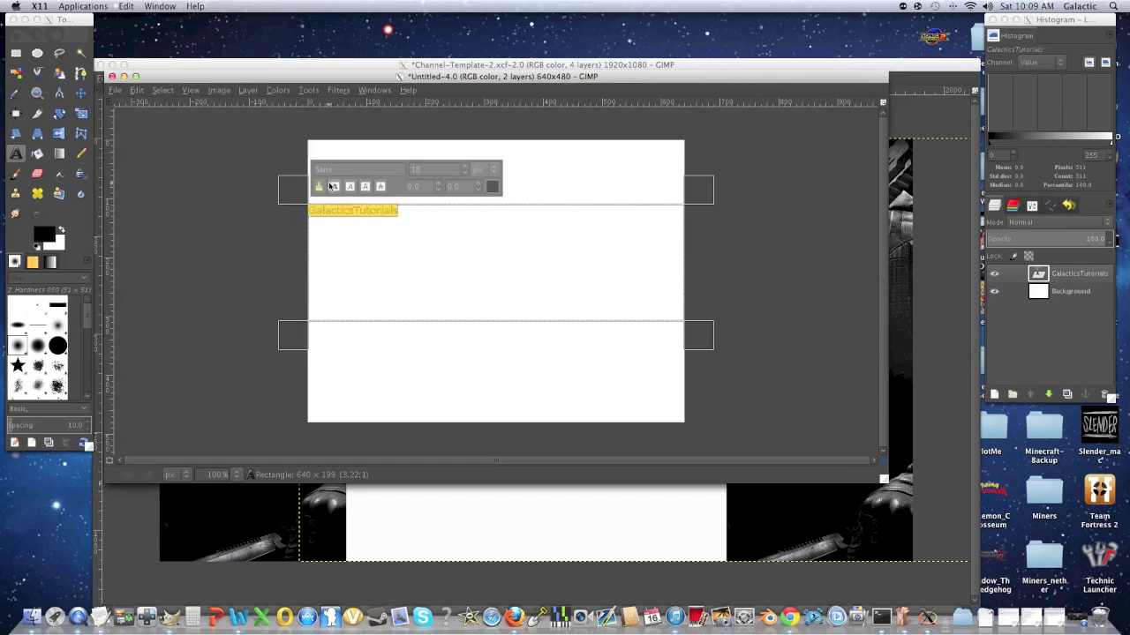
pyautogui.write('Arial')
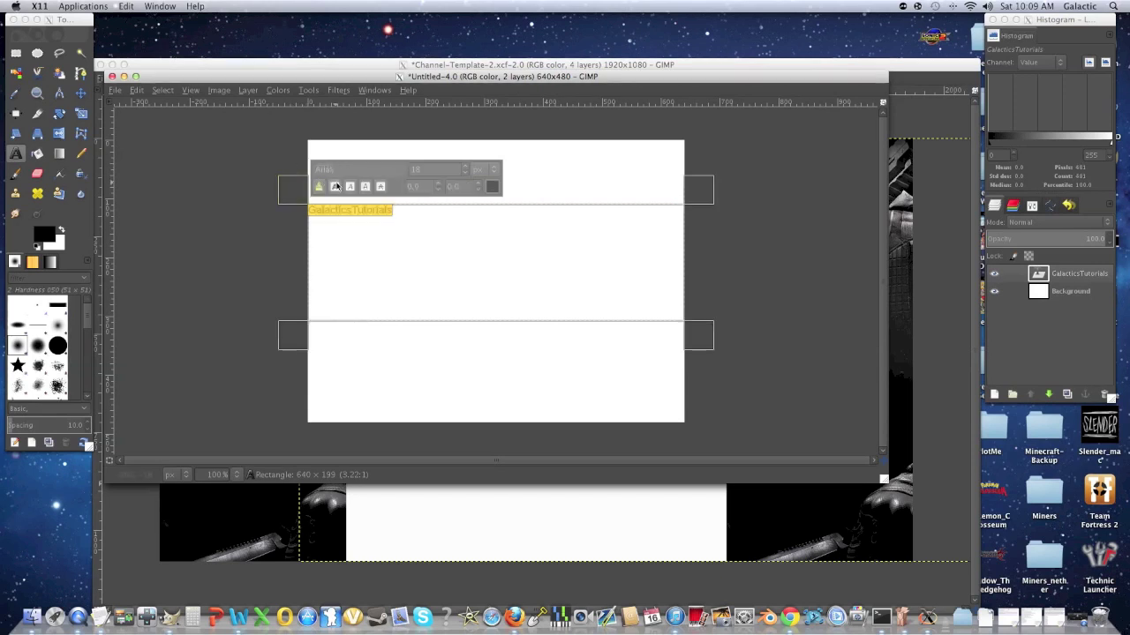
pyautogui.write('45')
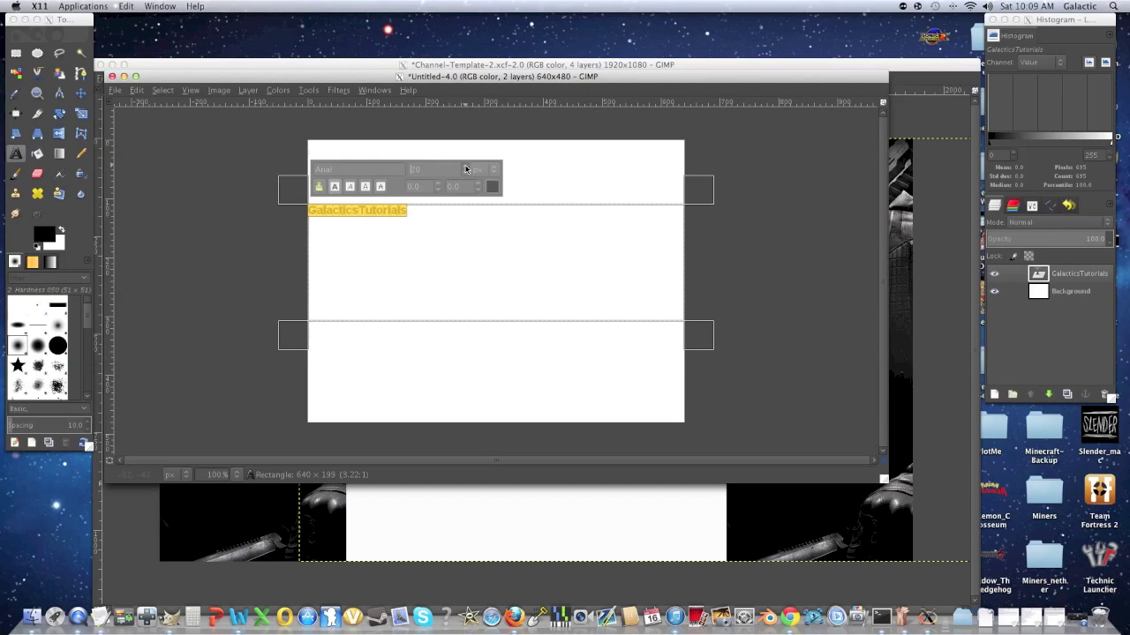
pyautogui.scroll(20, 466, 168)
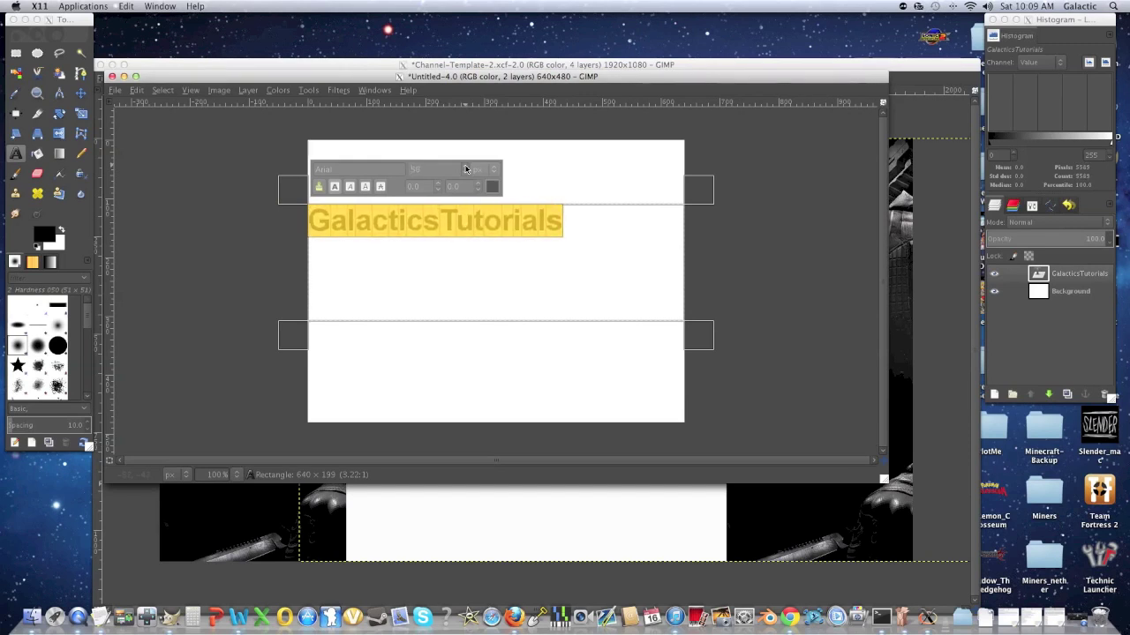
pyautogui.scroll(9, 466, 169)
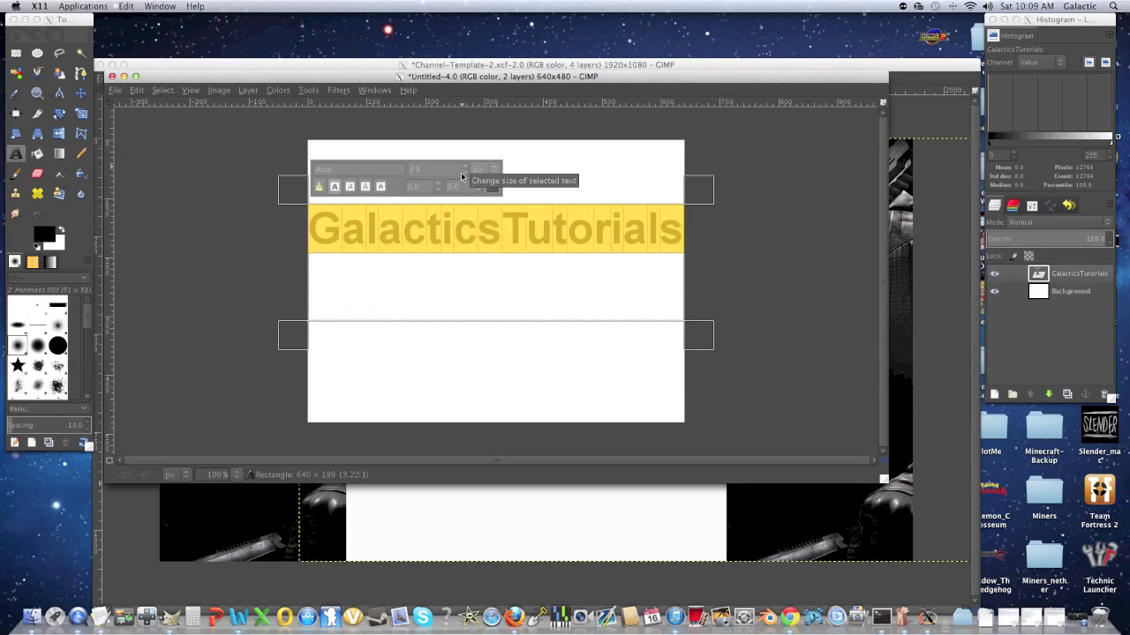
pyautogui.click(472, 377)
pyautogui.click(526, 231)
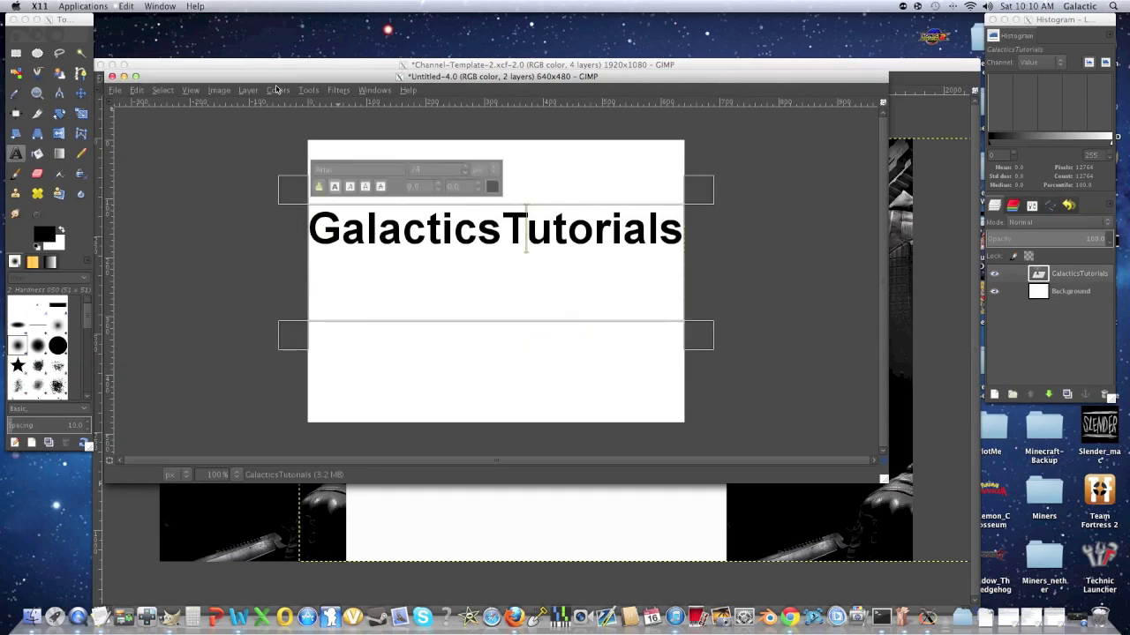
pyautogui.click(247, 90)
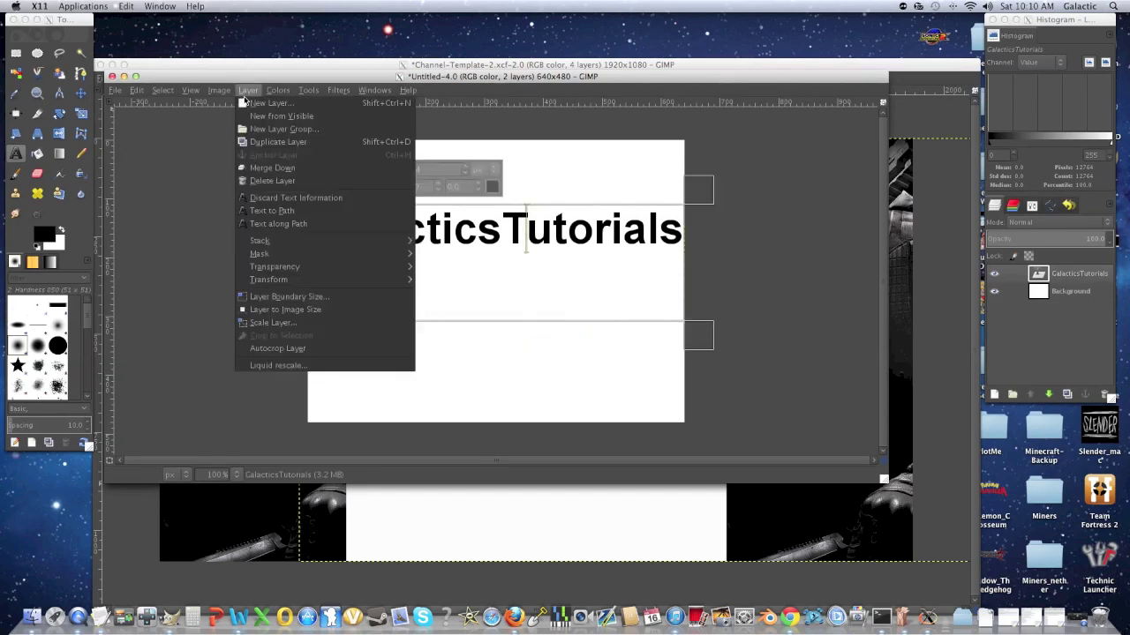
pyautogui.click(283, 348)
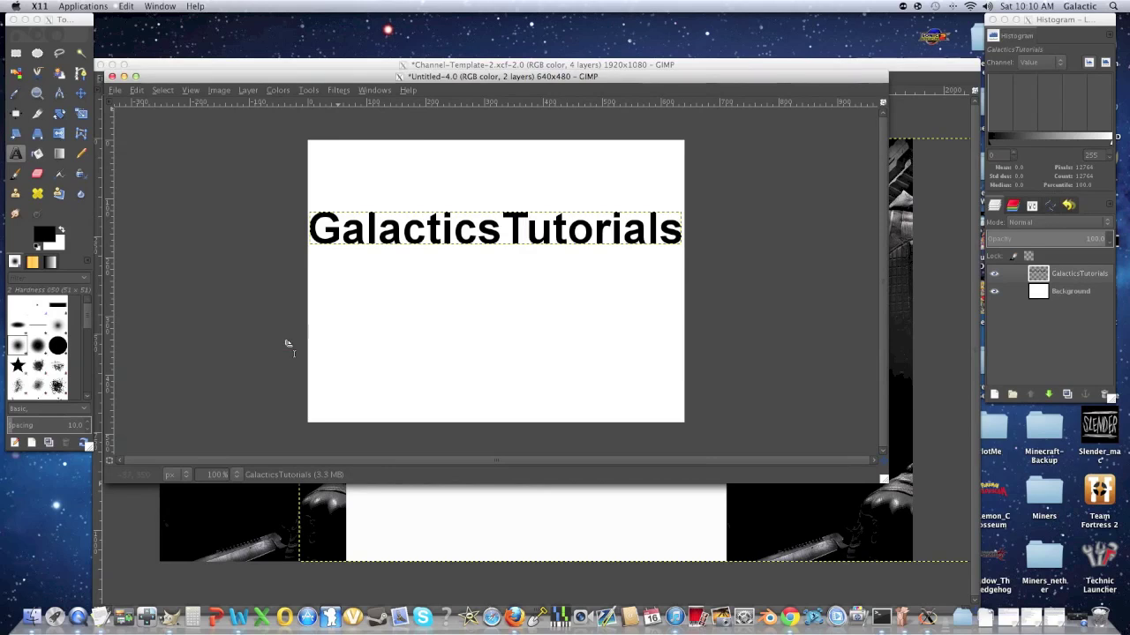
pyautogui.rightClick(1041, 273)
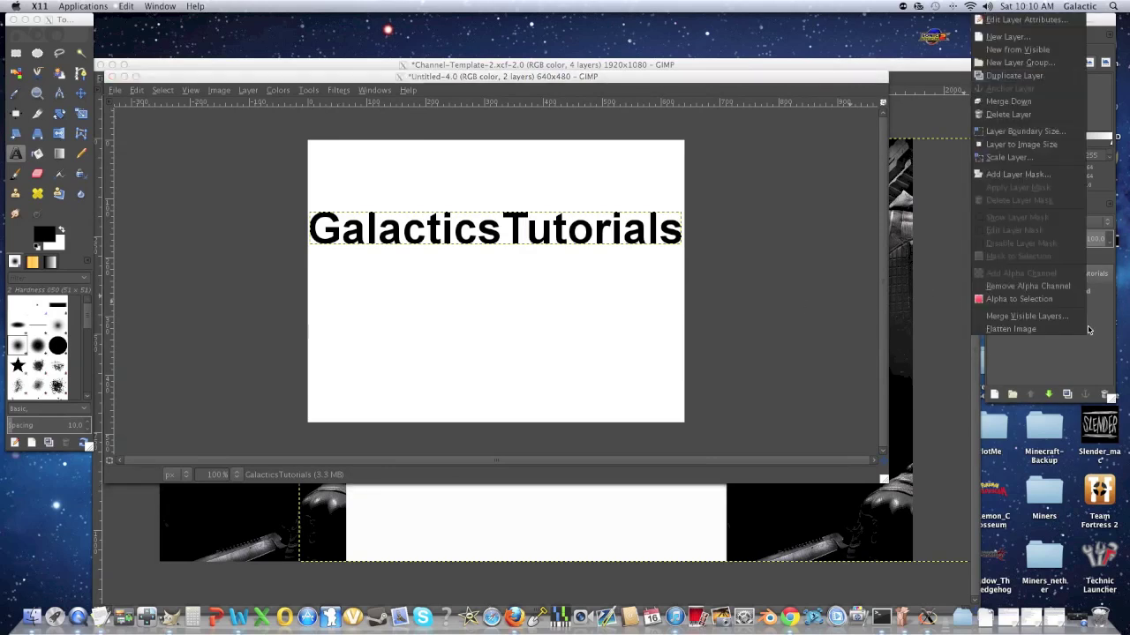
pyautogui.click(1013, 174)
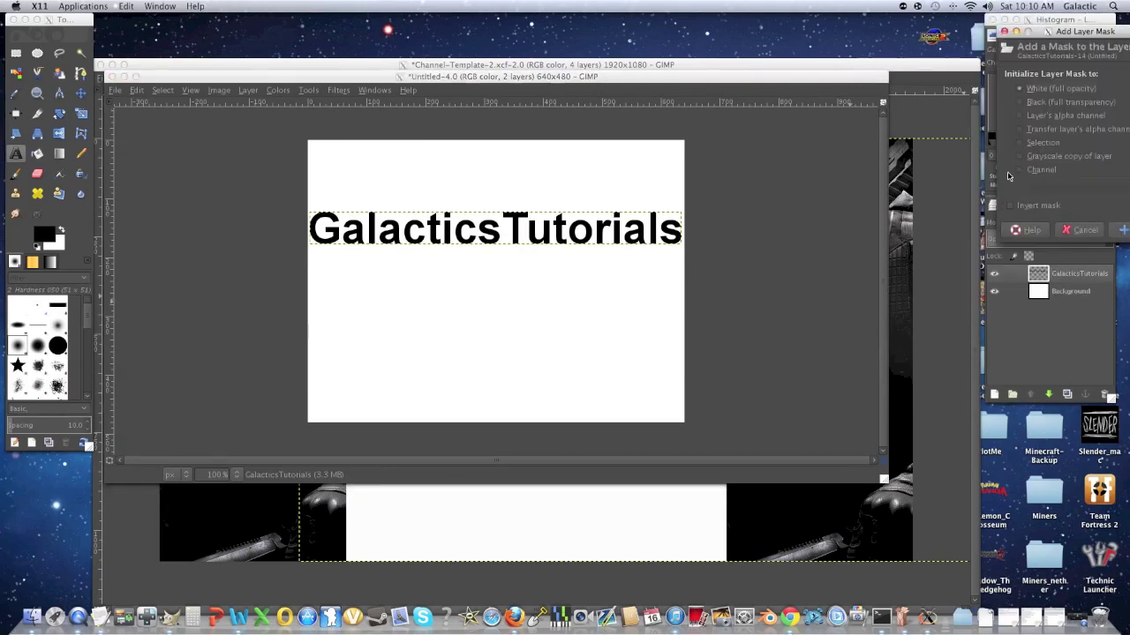
pyautogui.click(1084, 229)
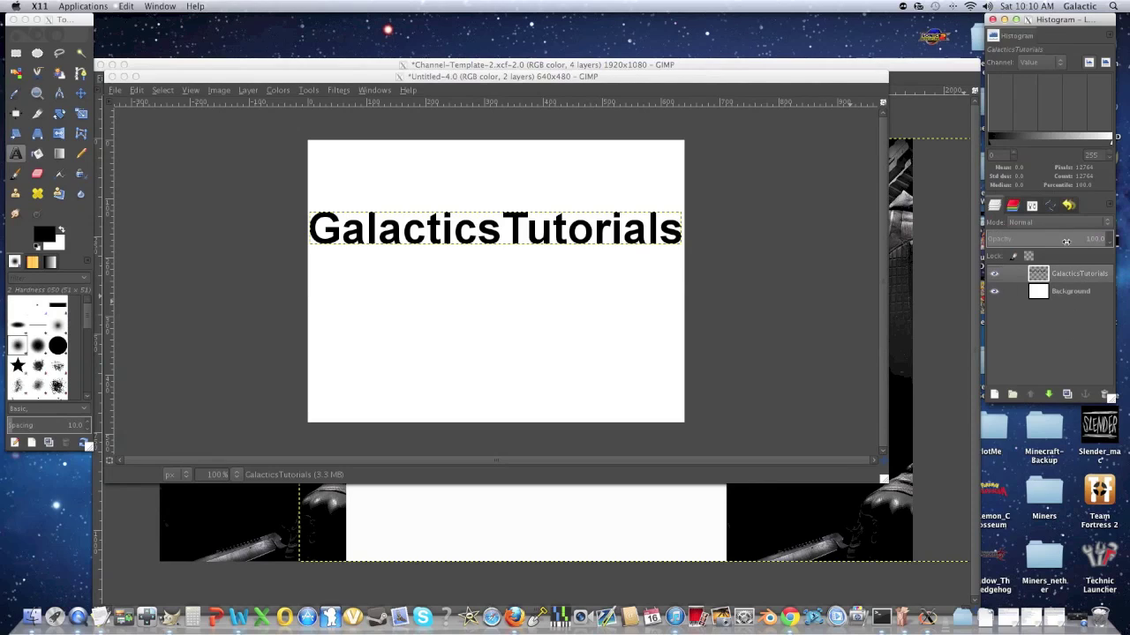
# Add a new transparent layer to the title image and place it beneath the GalacticsTutorials text layer.
pyautogui.rightClick(1037, 331)
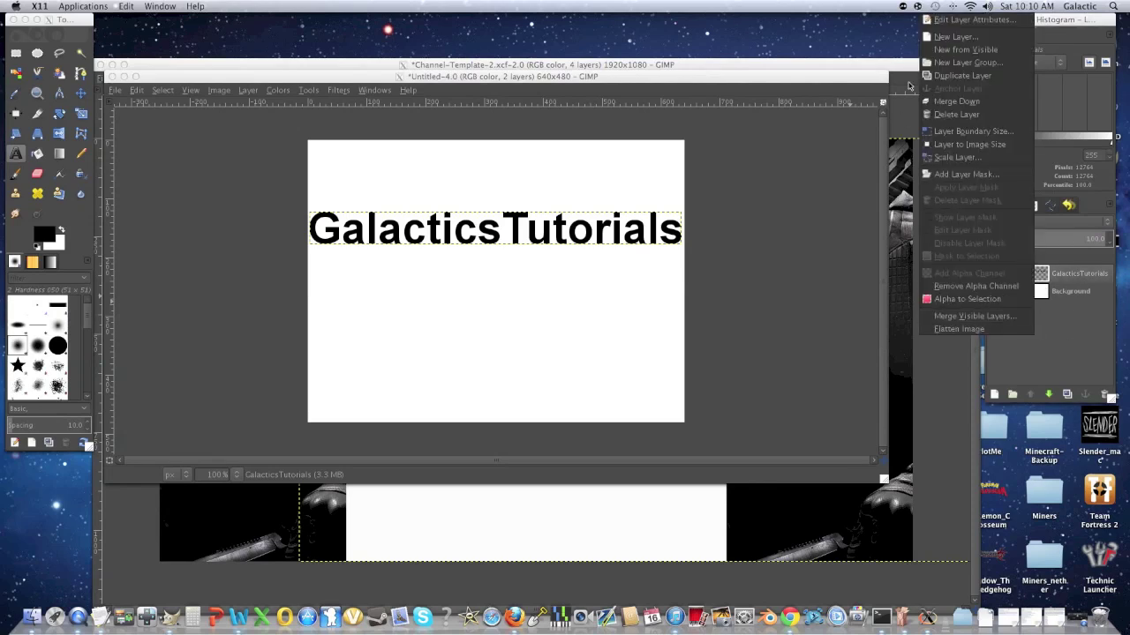
pyautogui.click(943, 37)
pyautogui.click(1123, 211)
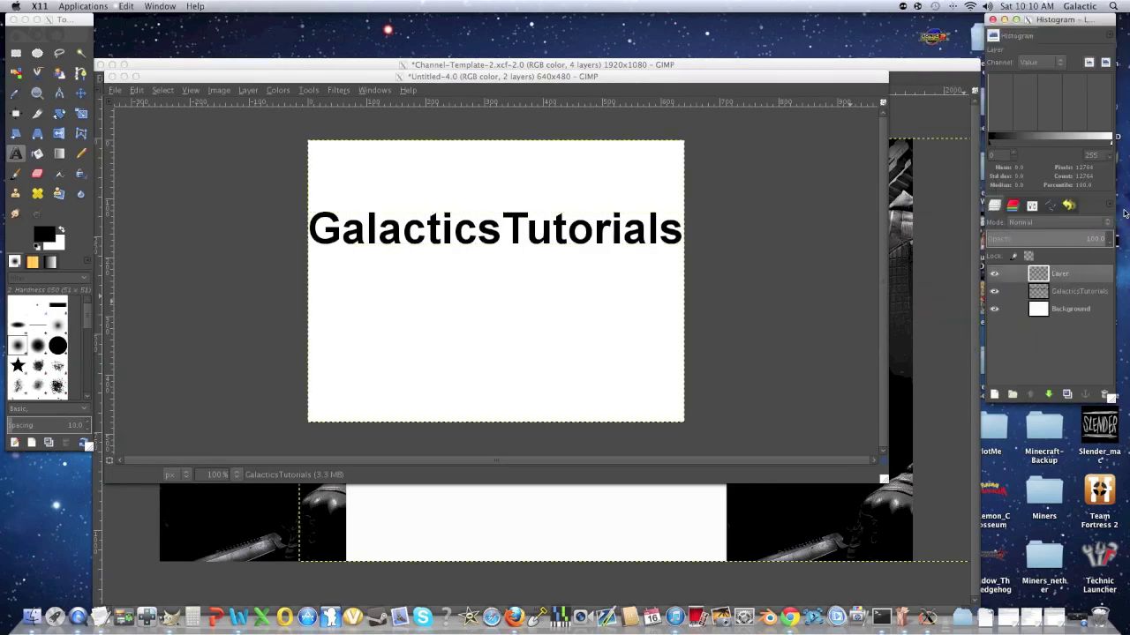
pyautogui.moveTo(1075, 275); pyautogui.dragTo(1068, 300)
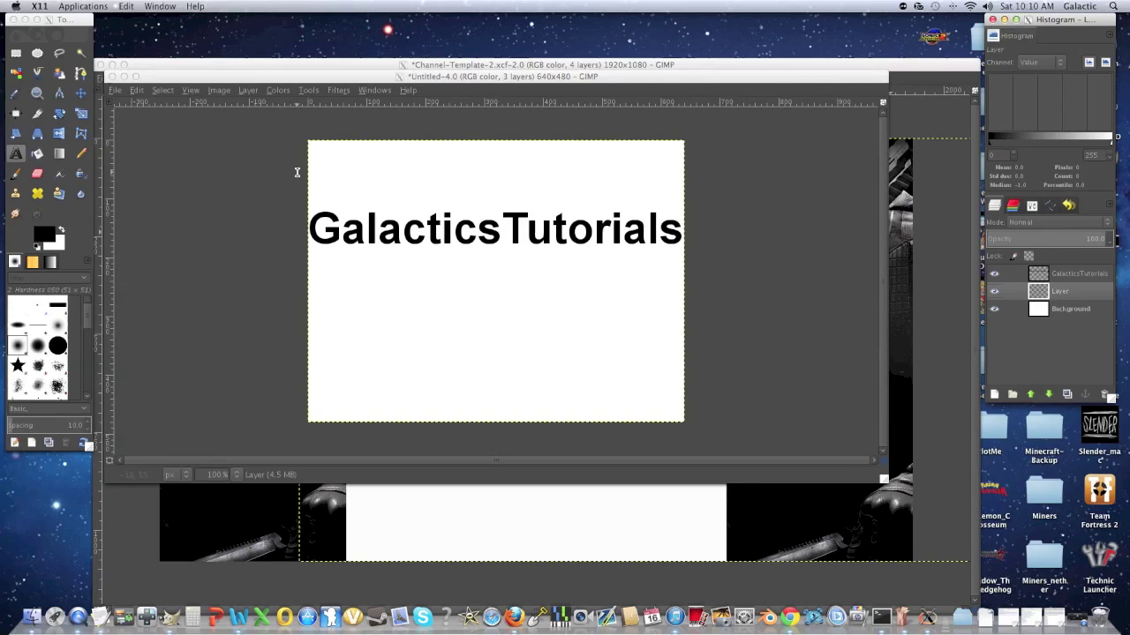
# Centre the GalacticsTutorials text layer vertically on the canvas with the Align tool.
pyautogui.click(1080, 275)
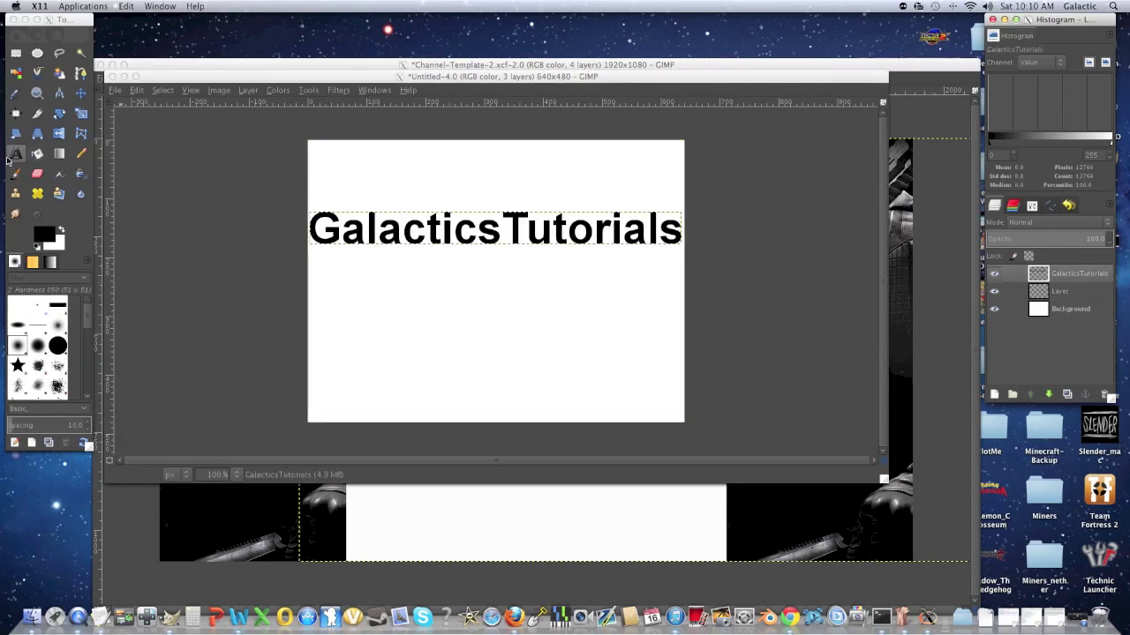
pyautogui.click(16, 113)
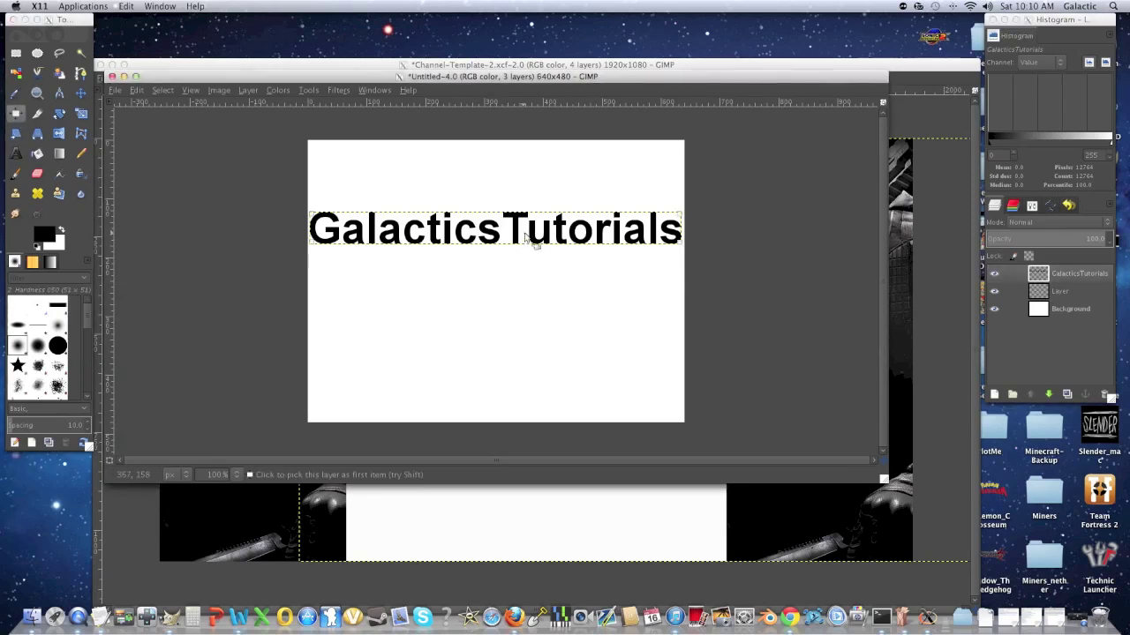
pyautogui.click(1031, 205)
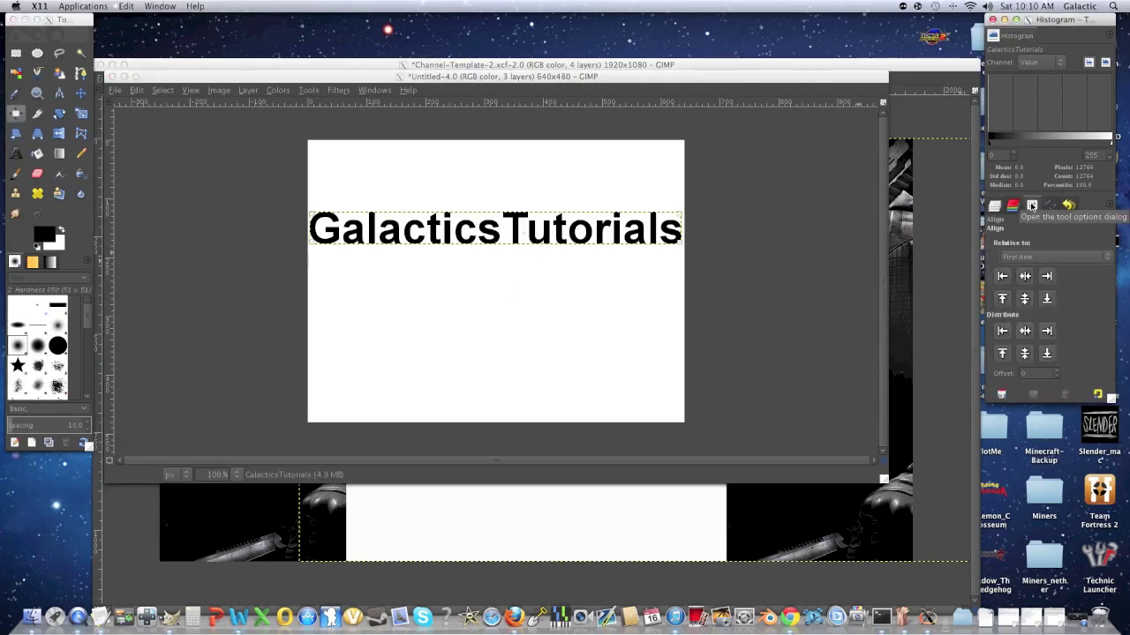
pyautogui.click(1024, 298)
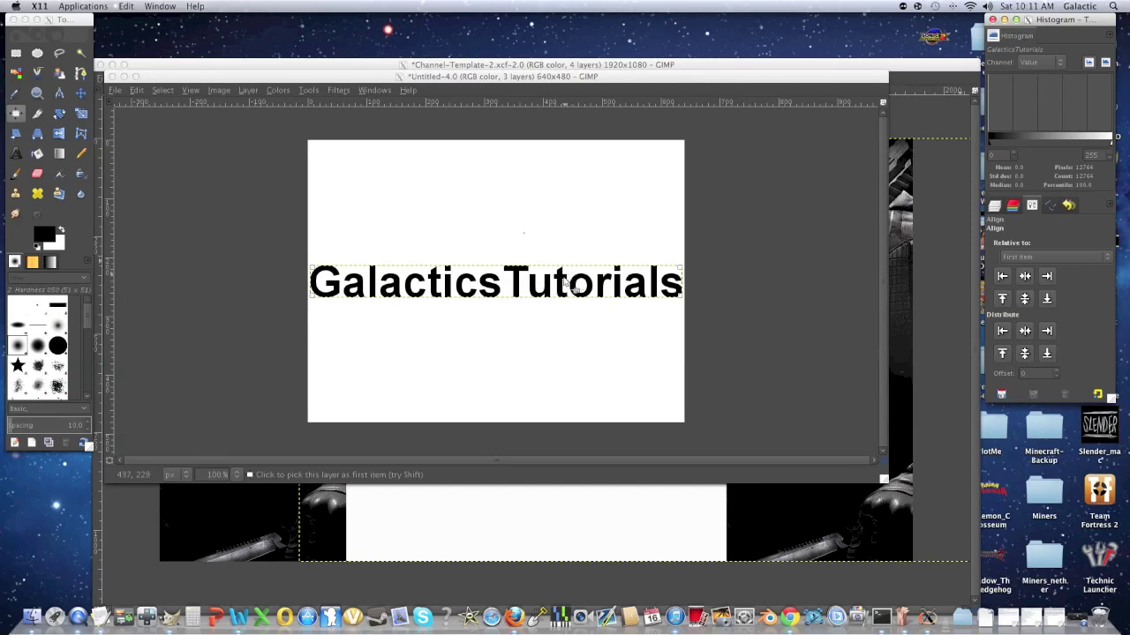
# Select the letter shapes of the GalacticsTutorials layer using Alpha to Selection.
pyautogui.click(995, 207)
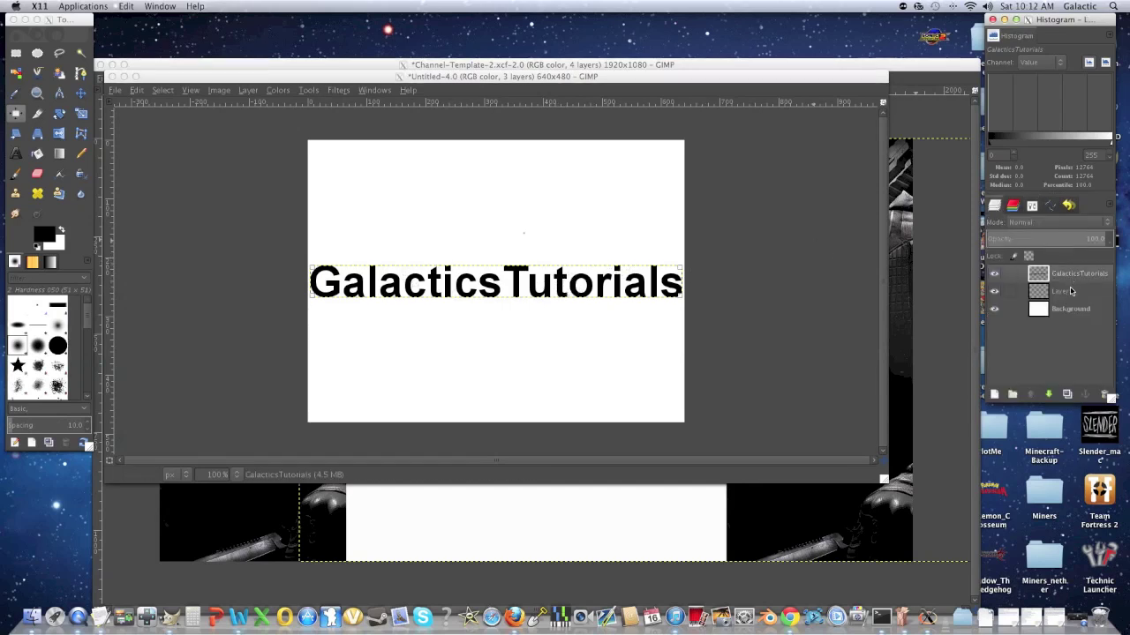
pyautogui.rightClick(1071, 278)
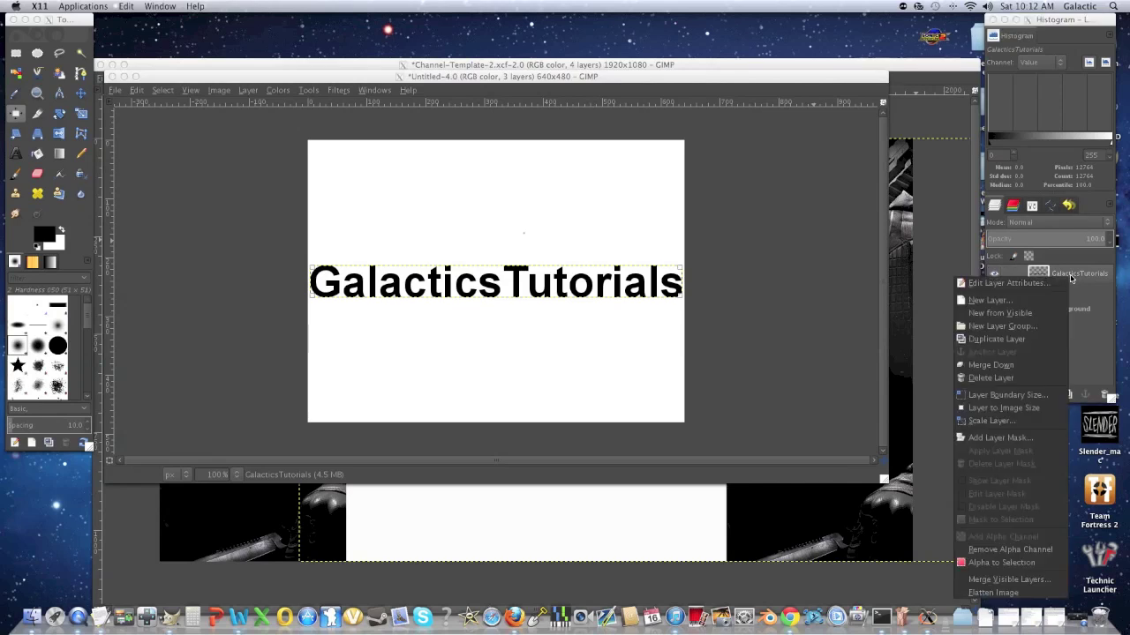
pyautogui.click(1001, 562)
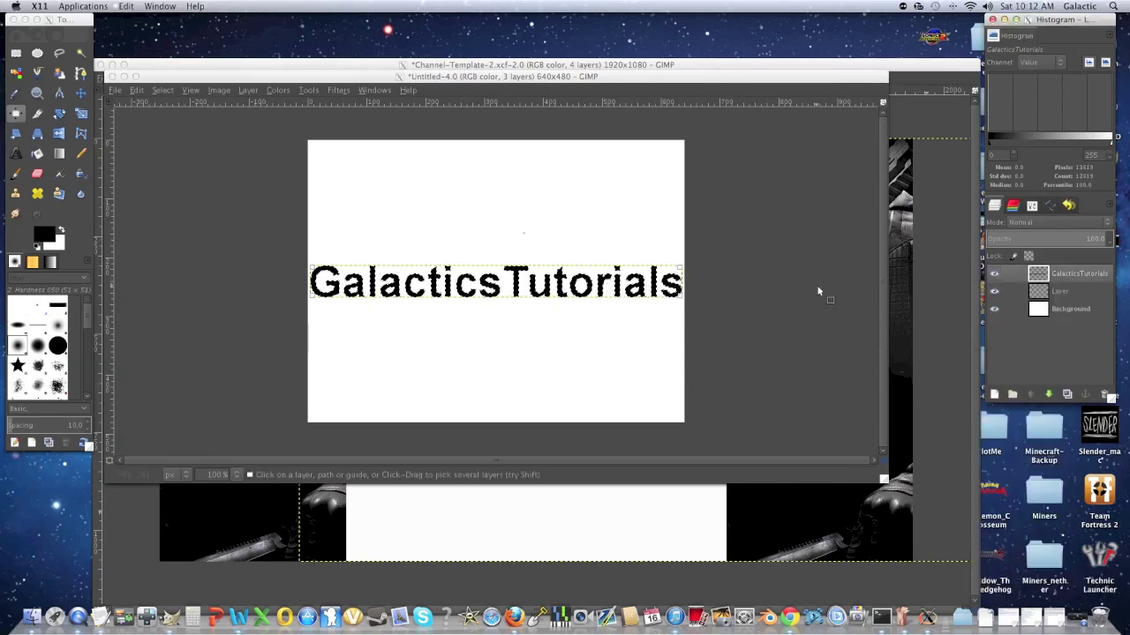
pyautogui.rightClick(1067, 275)
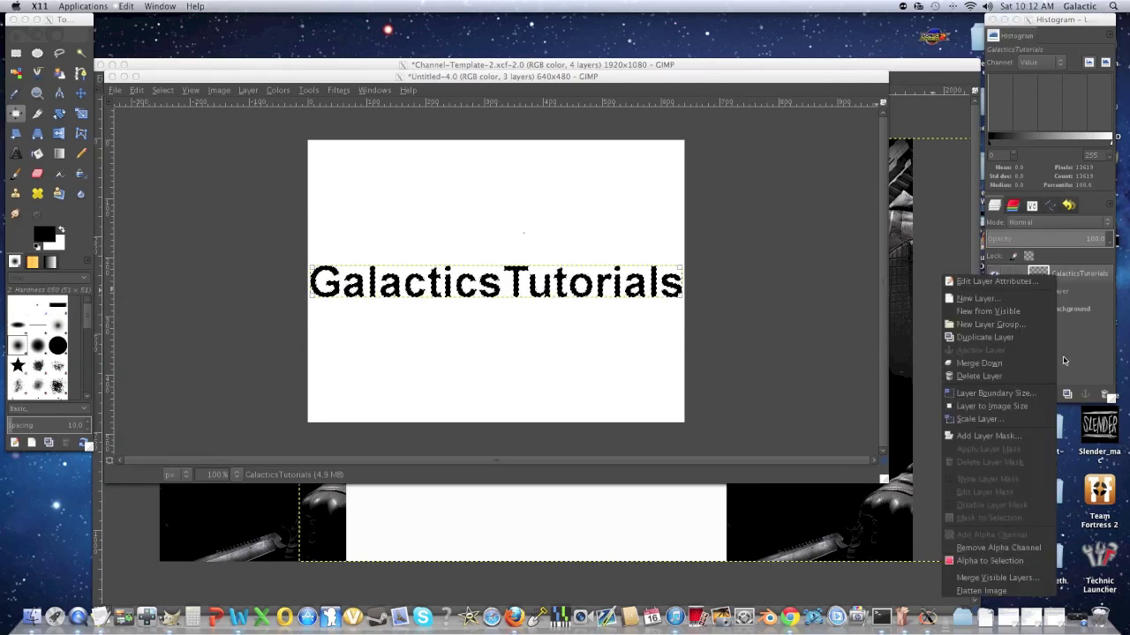
pyautogui.press('Escape')
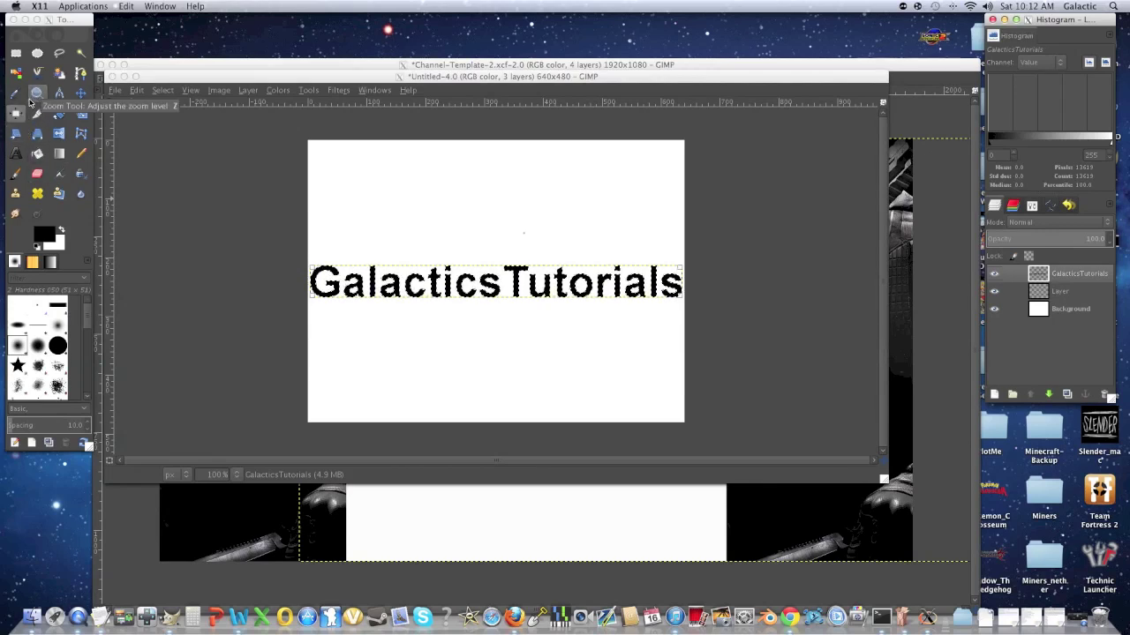
# Set the foreground color to bright green, 00bc00.
pyautogui.click(39, 235)
pyautogui.click(38, 235)
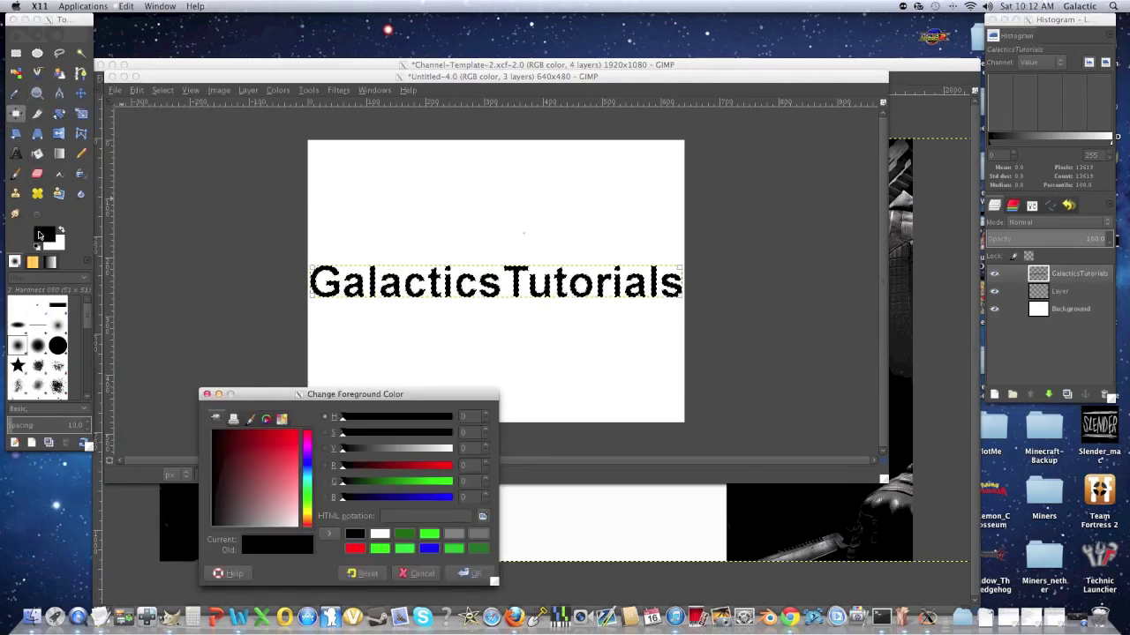
pyautogui.moveTo(397, 481); pyautogui.dragTo(424, 479)
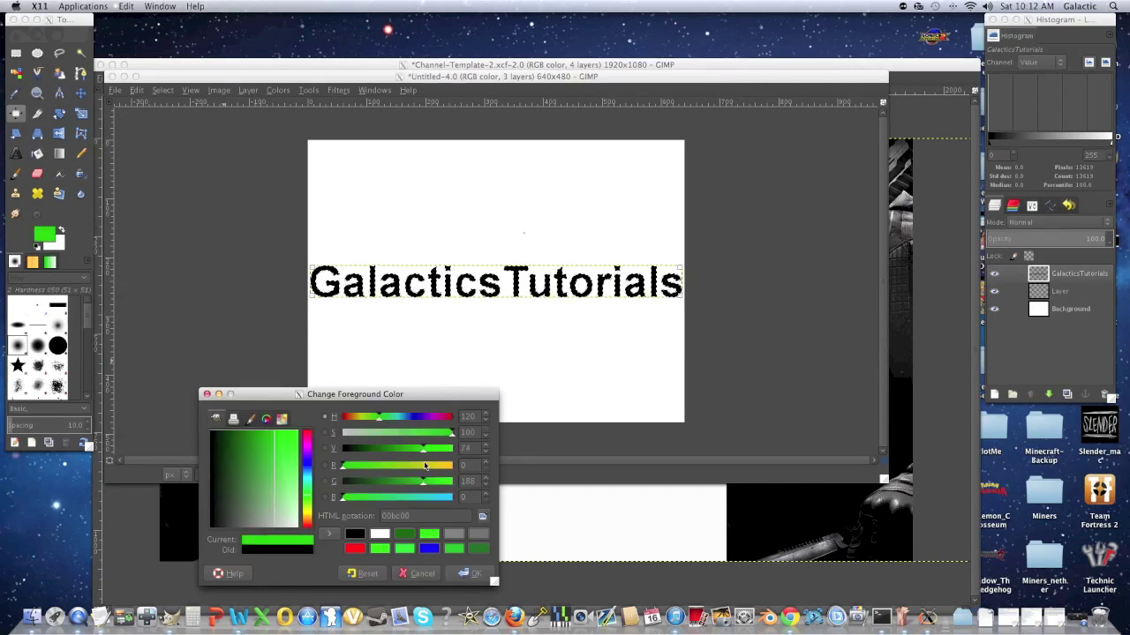
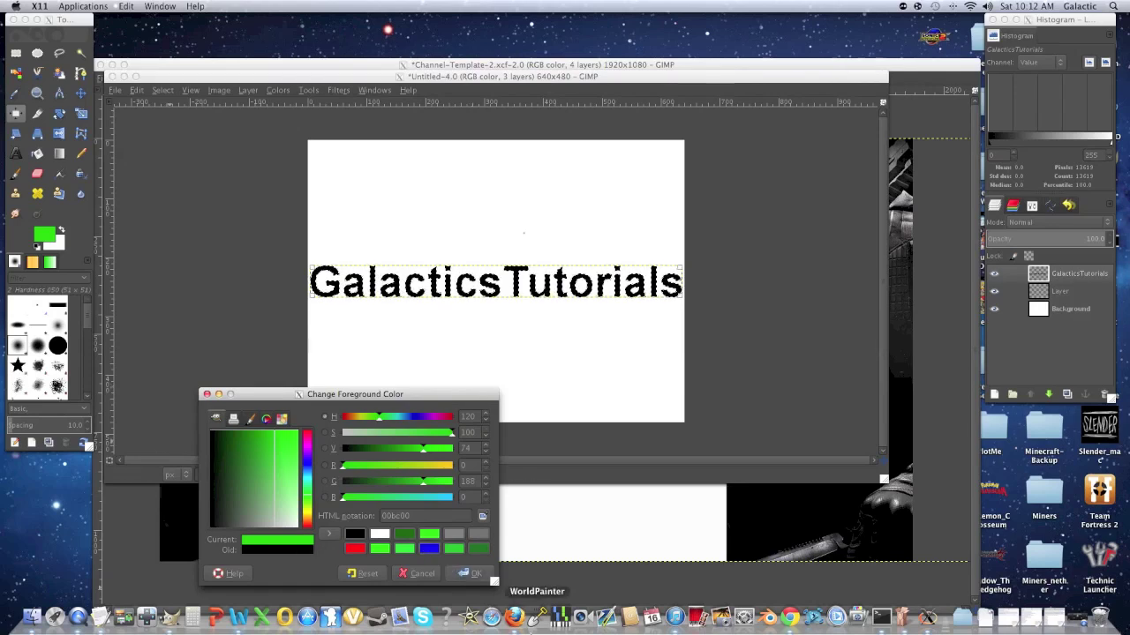
pyautogui.click(468, 574)
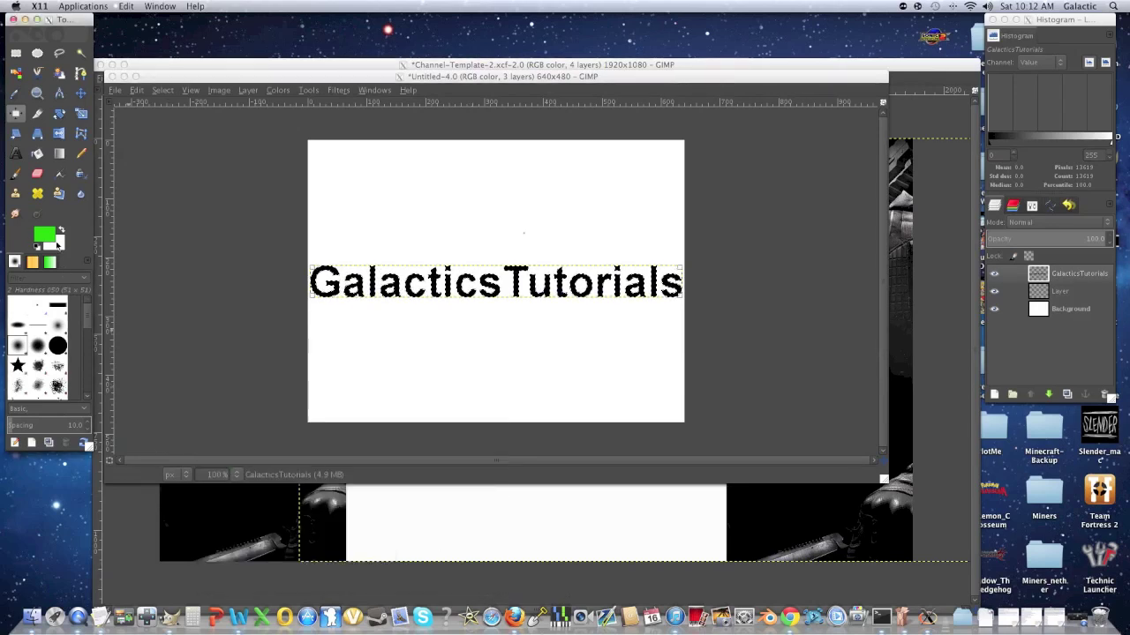
# Set the background color to dark green, based on the saved 005800 swatch with its brightness raised slightly.
pyautogui.click(59, 247)
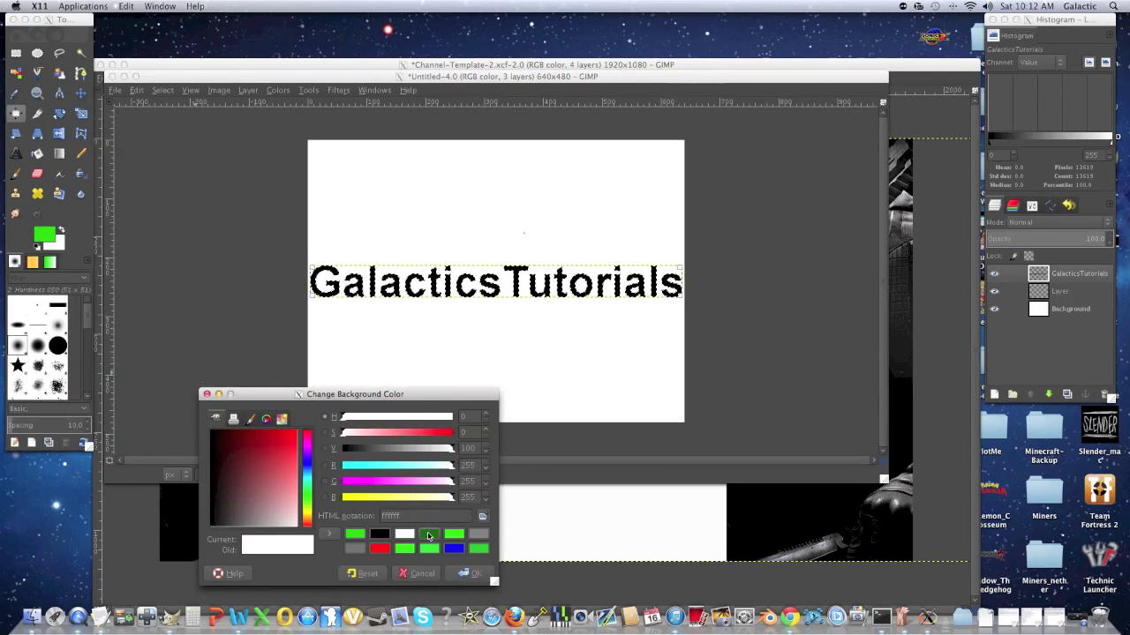
pyautogui.click(429, 534)
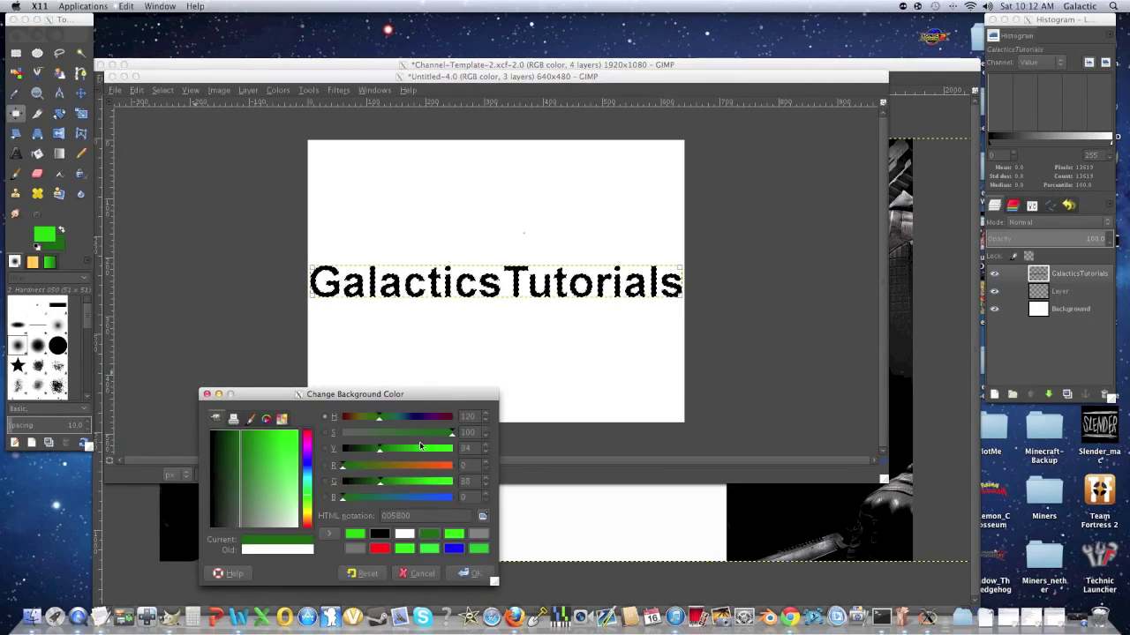
pyautogui.moveTo(379, 449); pyautogui.dragTo(388, 450)
pyautogui.click(467, 574)
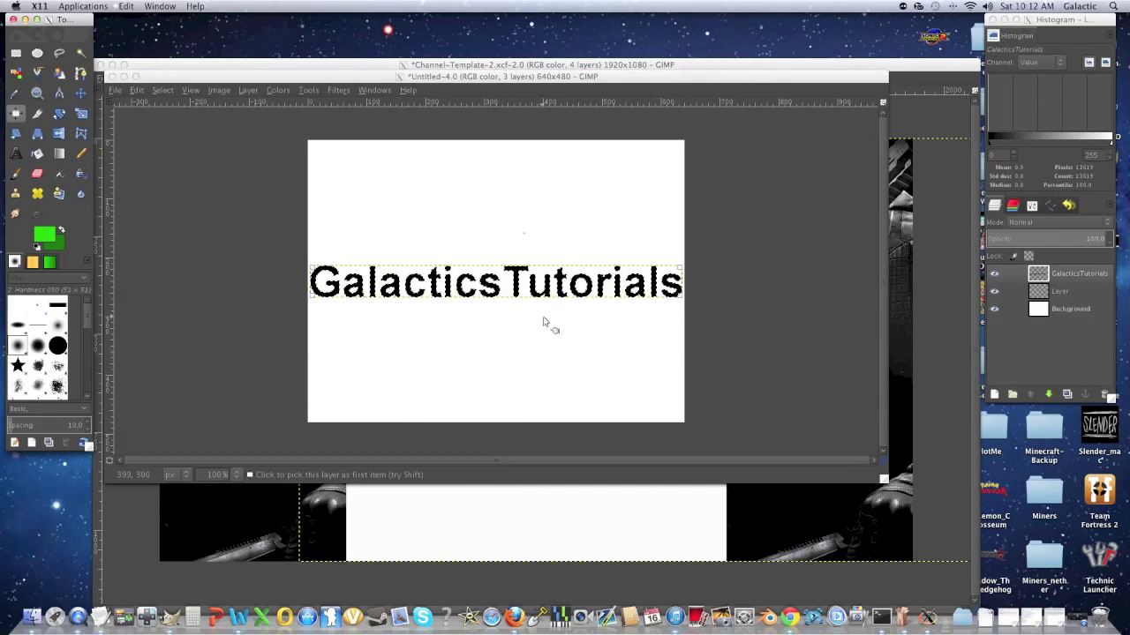
# Fill the selected letters with a radial FG to BG gradient running from the text's centre to the canvas's upper-left corner.
pyautogui.click(59, 154)
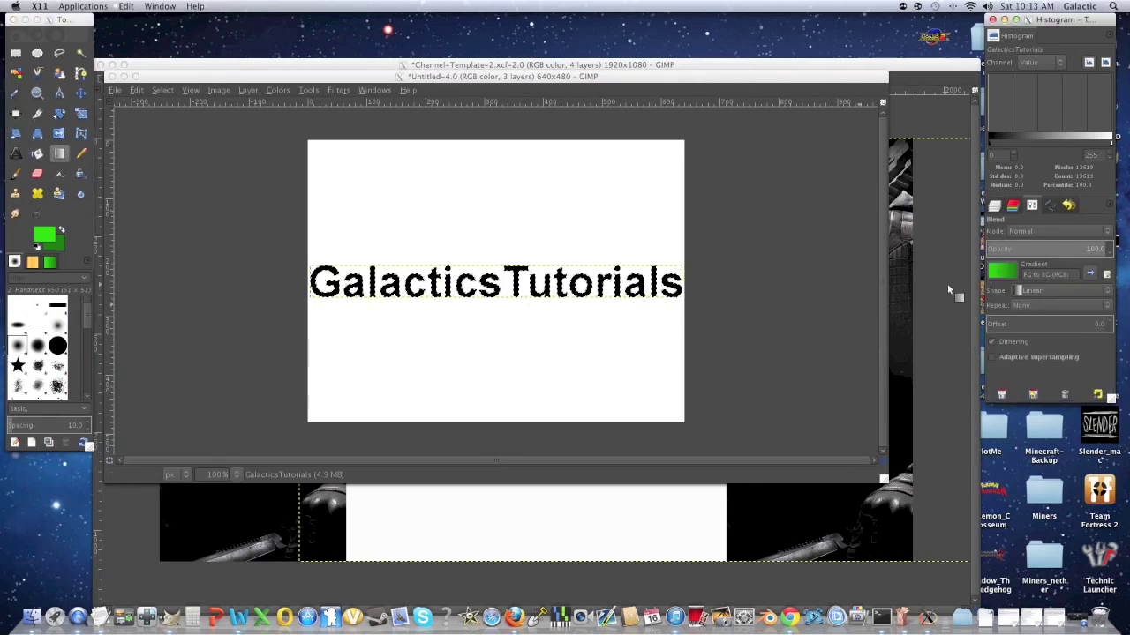
pyautogui.click(1035, 291)
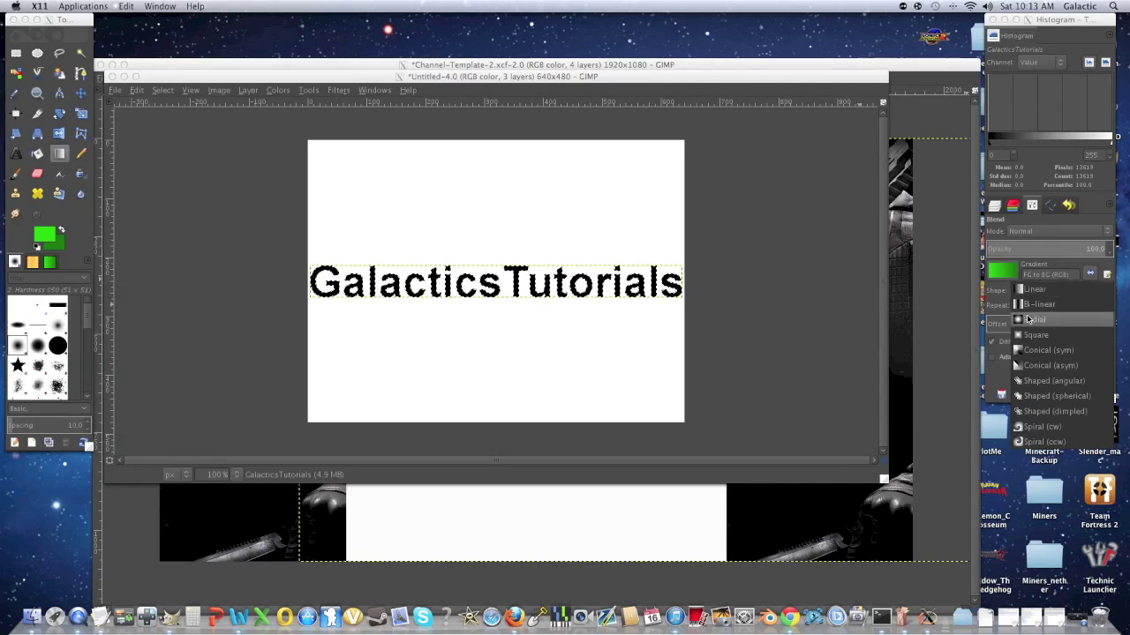
pyautogui.click(1028, 319)
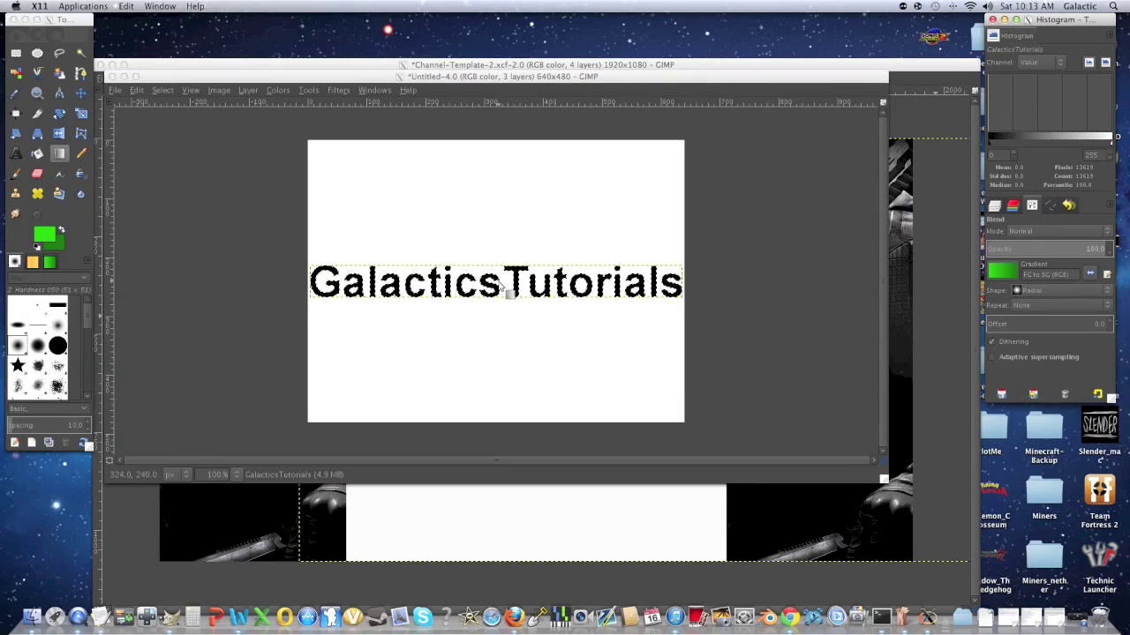
pyautogui.moveTo(500, 280); pyautogui.dragTo(310, 144)
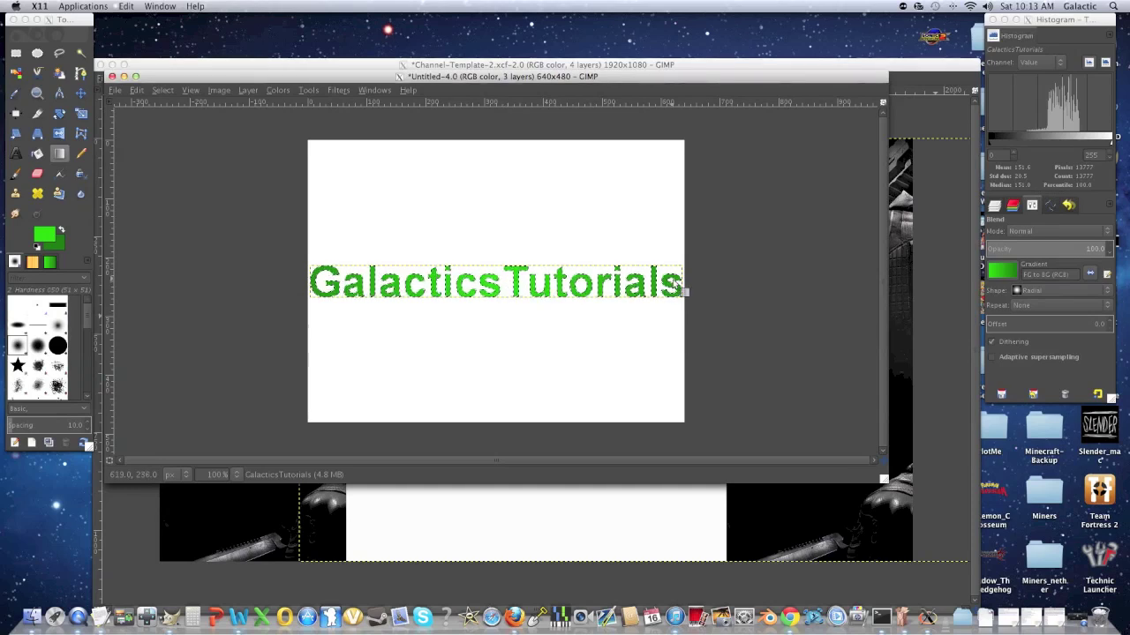
pyautogui.click(995, 204)
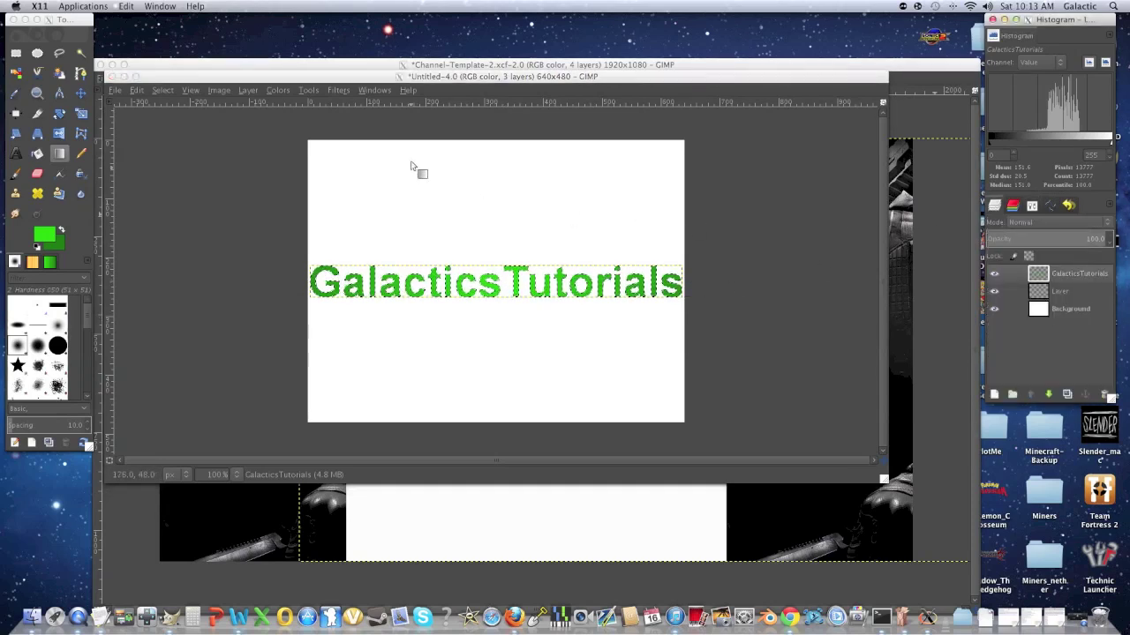
# Add a black drop shadow to the GalacticsTutorials layer with X and Y offsets of 0, blur radius 15, full opacity and resizing disallowed.
pyautogui.click(340, 94)
pyautogui.click(340, 93)
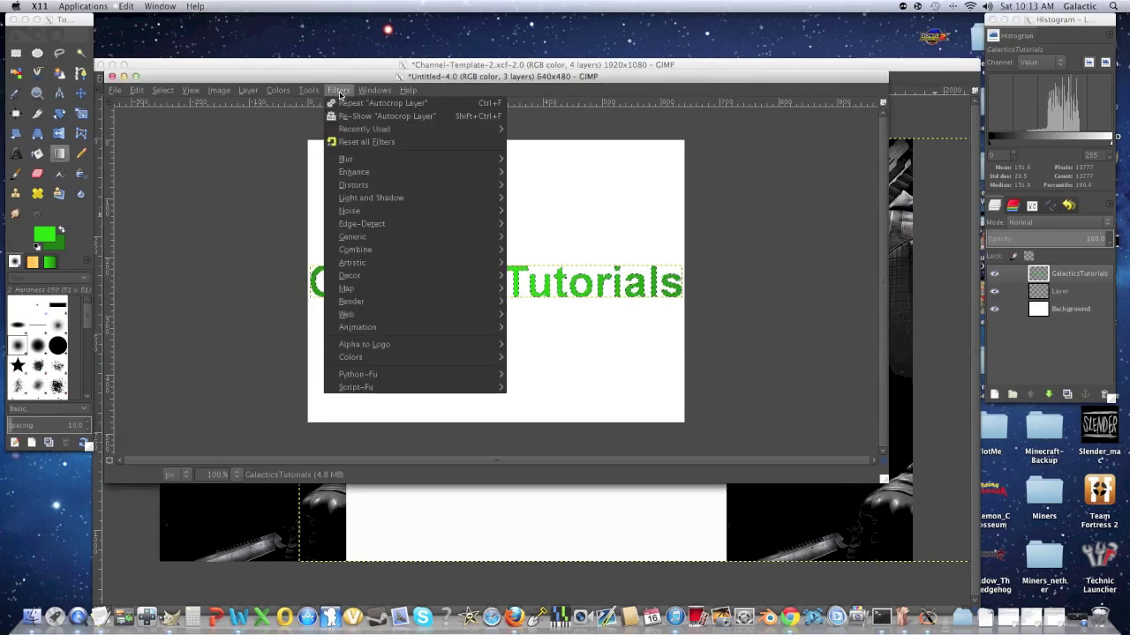
pyautogui.moveTo(397, 197)
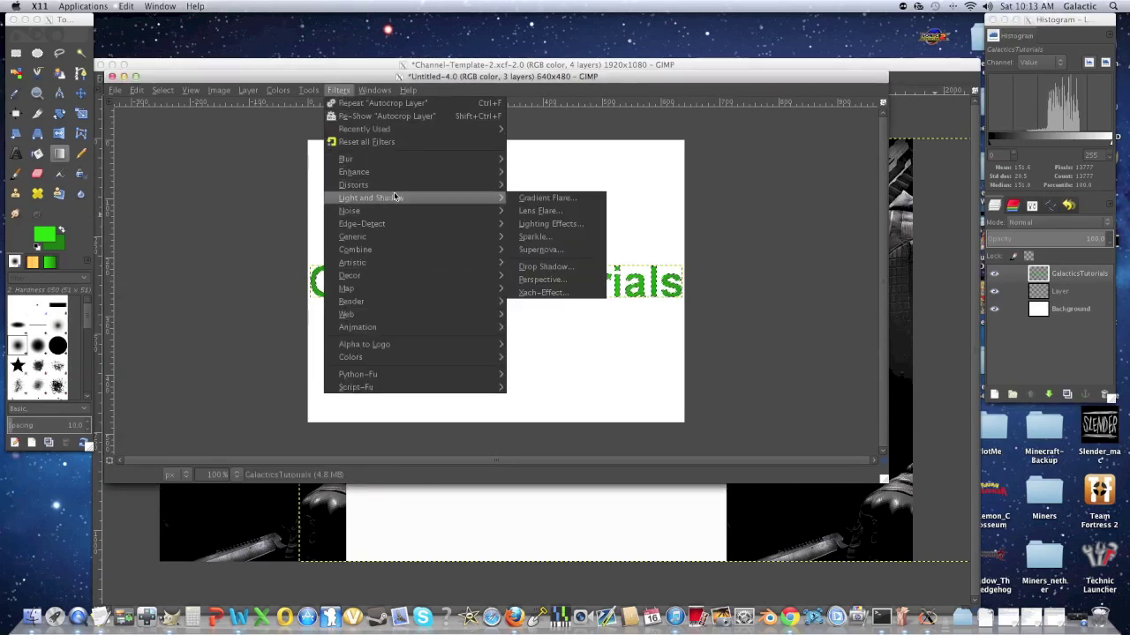
pyautogui.click(557, 267)
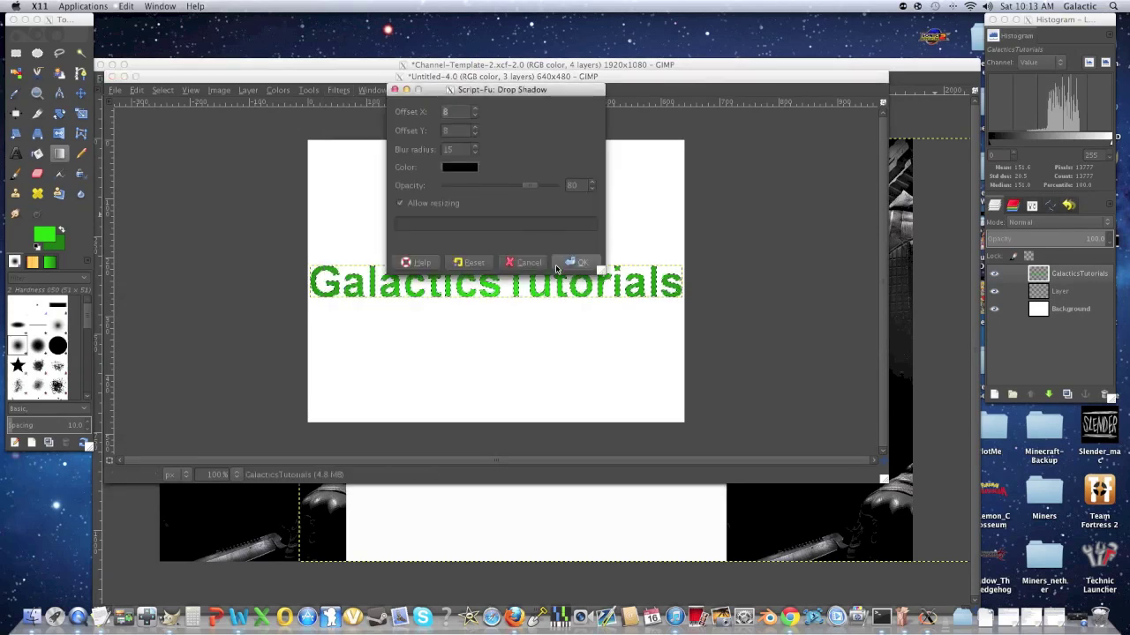
pyautogui.write('0')
pyautogui.click(443, 130)
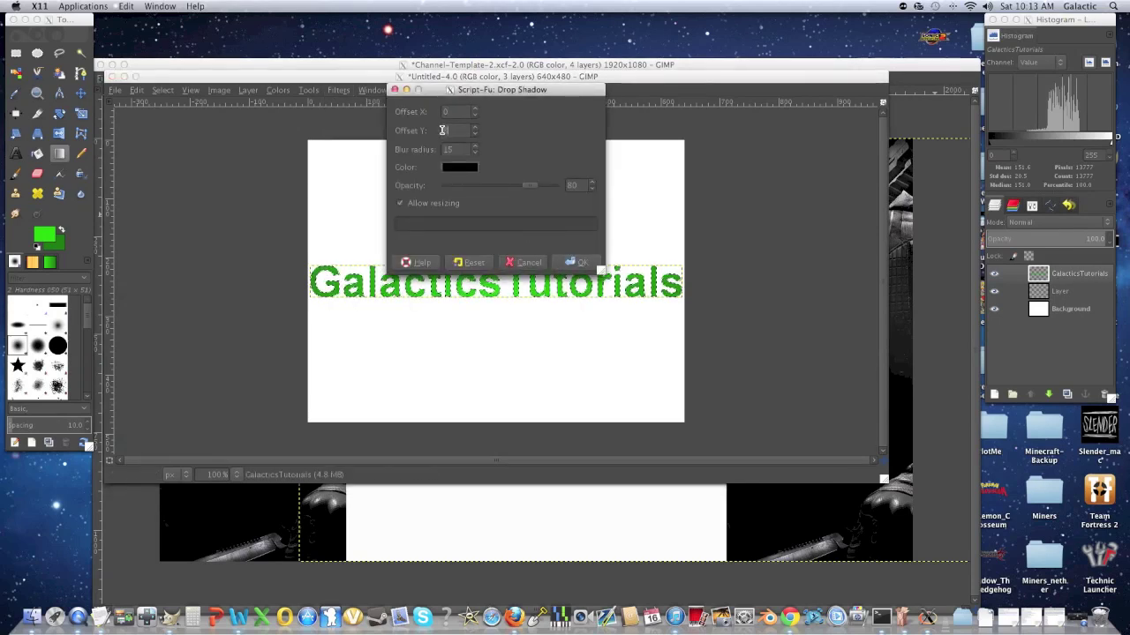
pyautogui.write('0')
pyautogui.moveTo(530, 184); pyautogui.dragTo(550, 185)
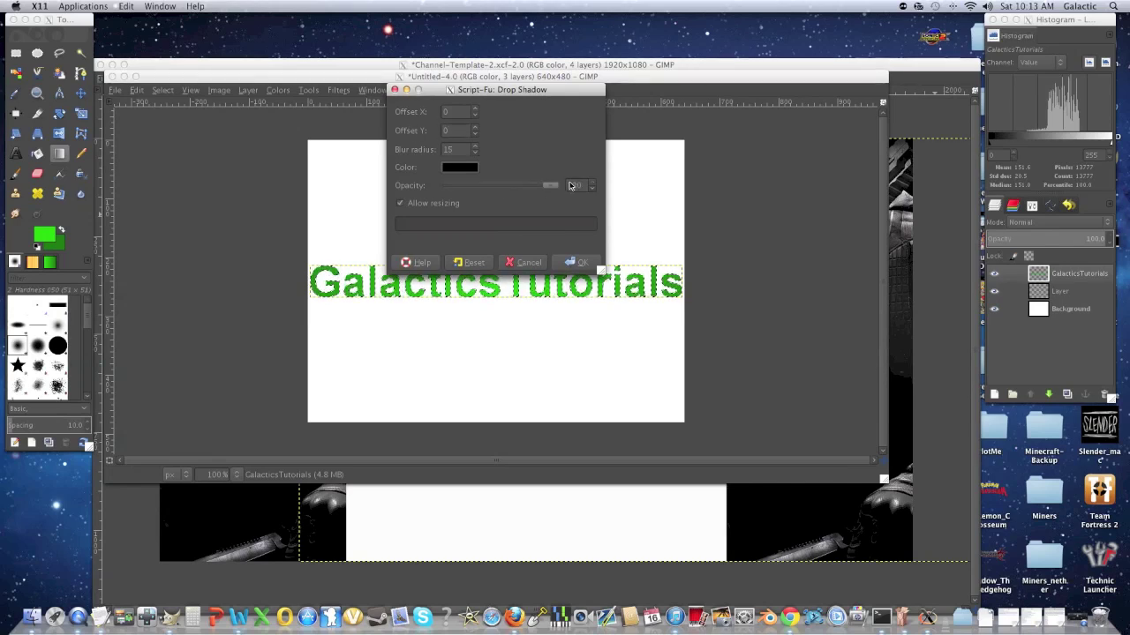
pyautogui.click(399, 203)
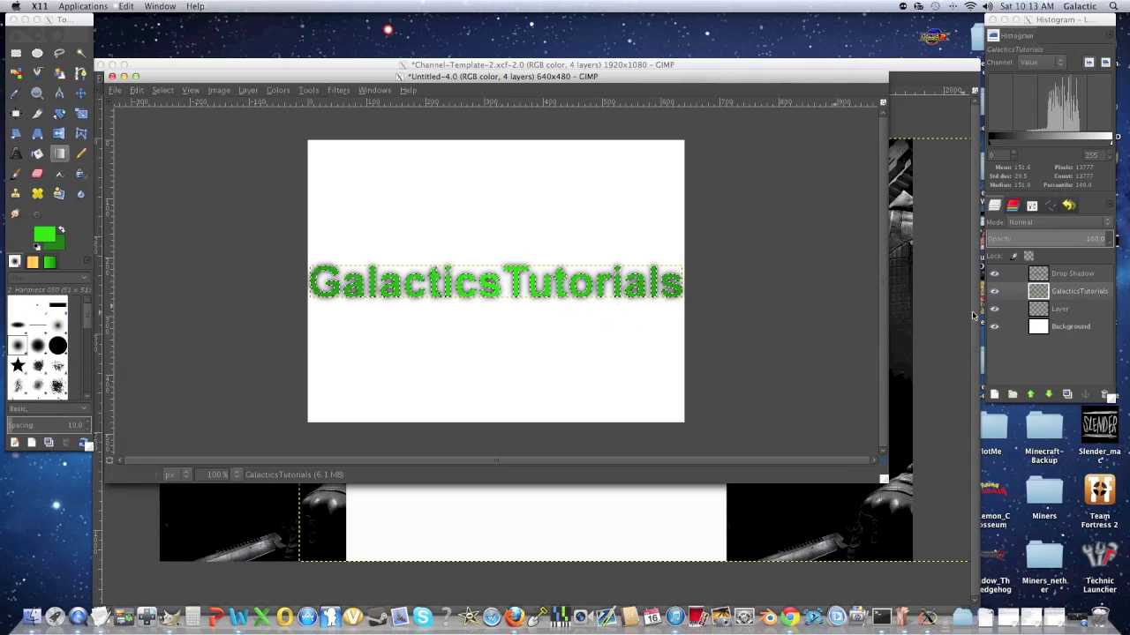
# Duplicate the Drop Shadow layer three times to darken the shadow around the title.
pyautogui.click(1055, 274)
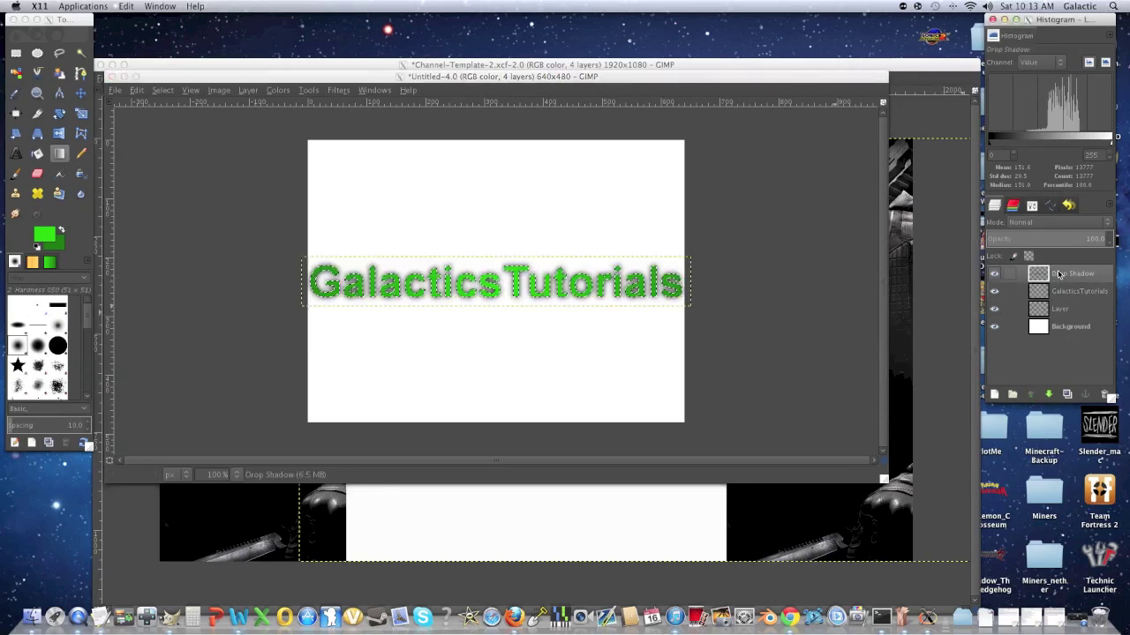
pyautogui.rightClick(1057, 275)
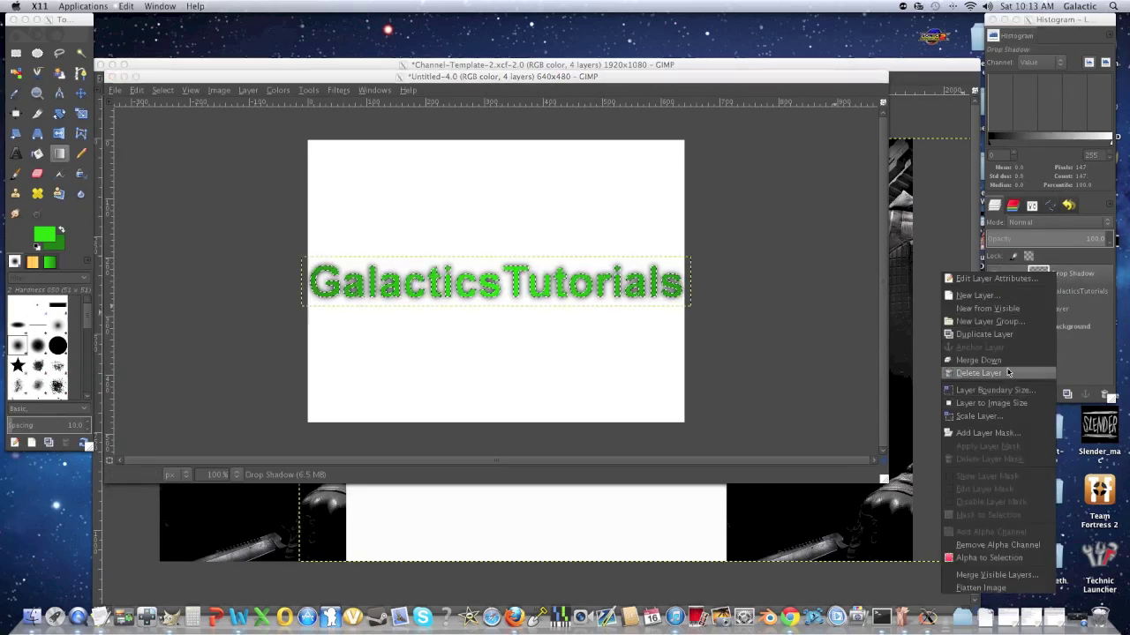
pyautogui.click(984, 333)
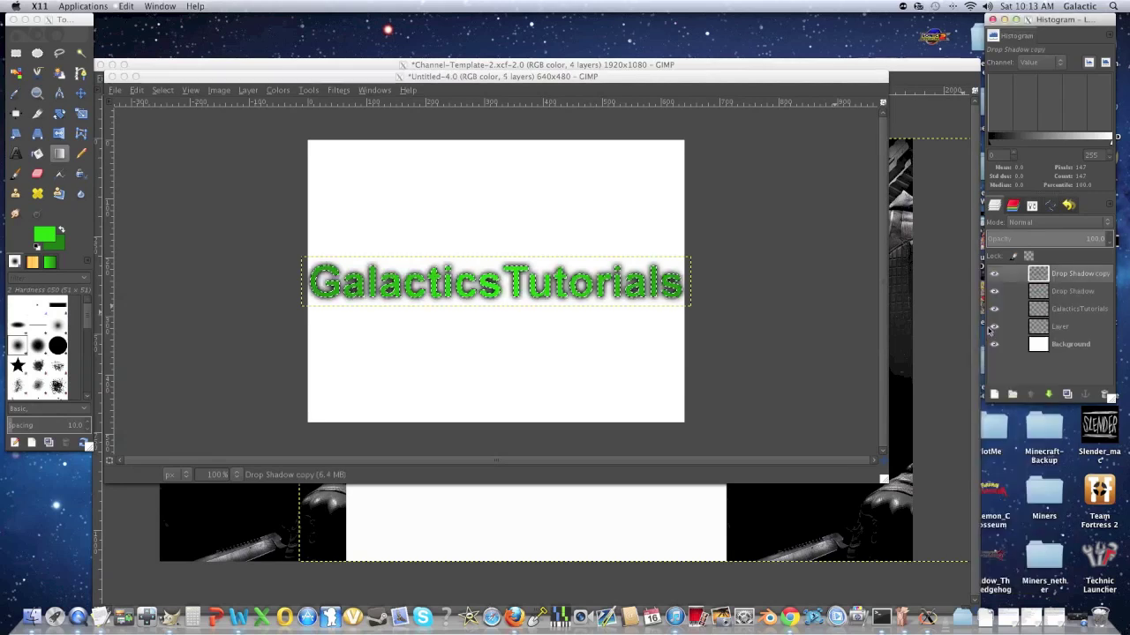
pyautogui.rightClick(1062, 278)
pyautogui.click(1033, 338)
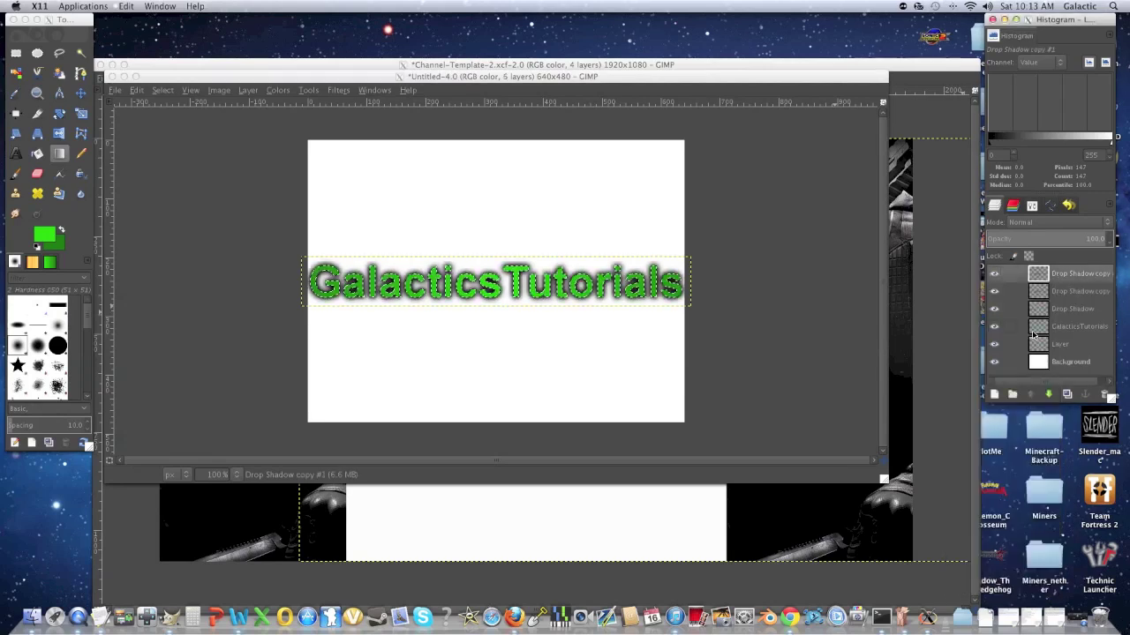
pyautogui.rightClick(1079, 274)
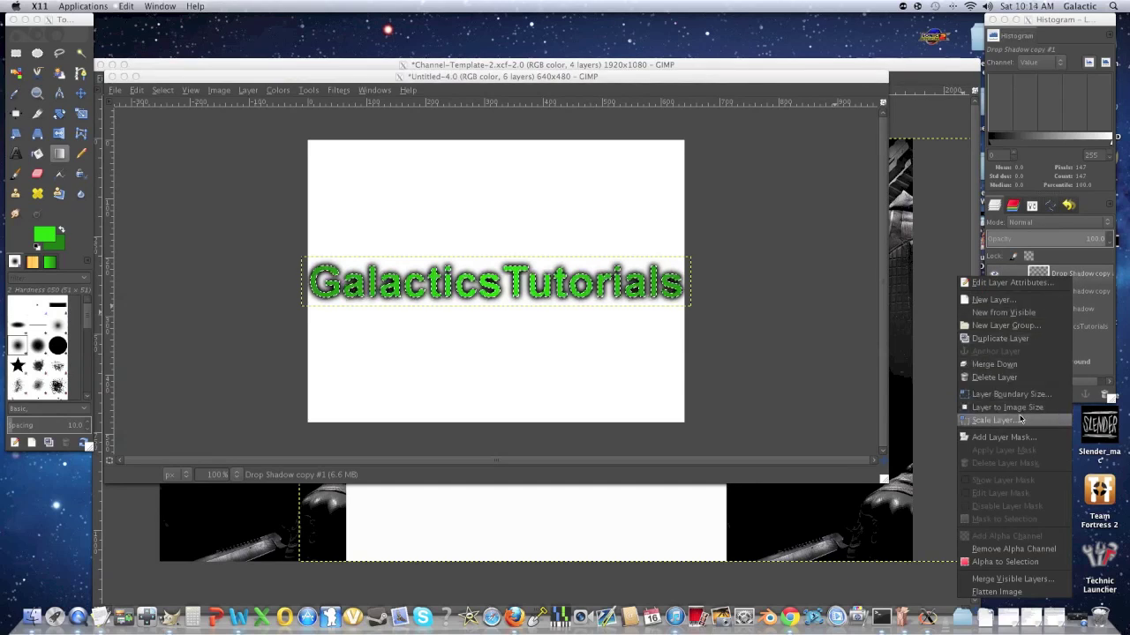
pyautogui.click(1011, 342)
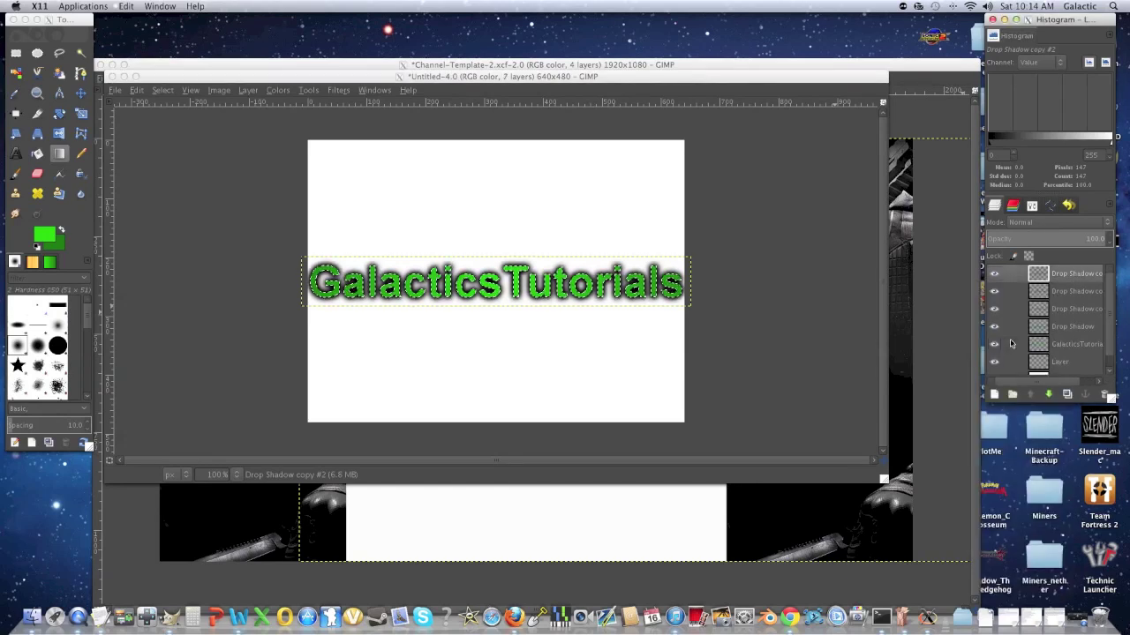
# Deselect the letters to preview the shadowed title, and undo the deselection.
pyautogui.click(134, 91)
pyautogui.click(134, 91)
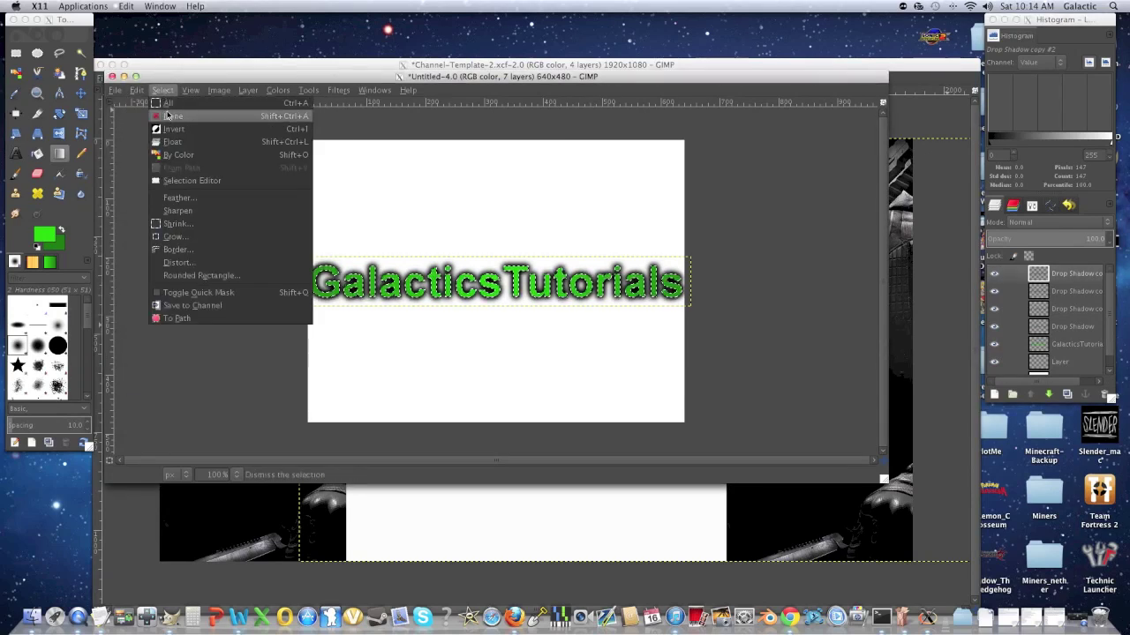
pyautogui.click(167, 105)
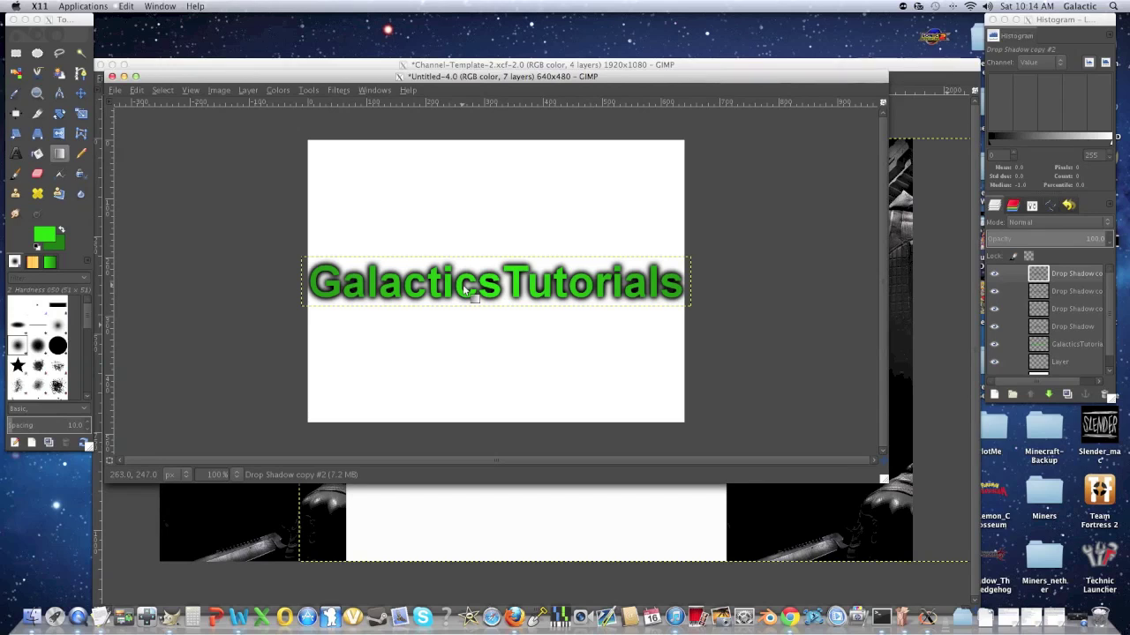
pyautogui.click(136, 91)
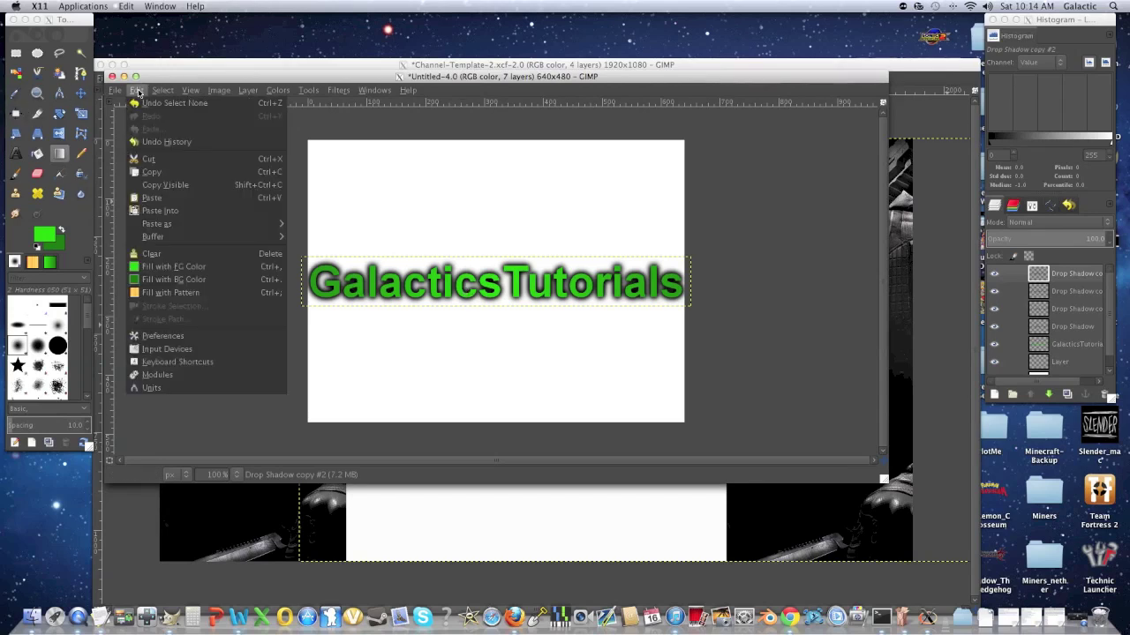
pyautogui.click(137, 103)
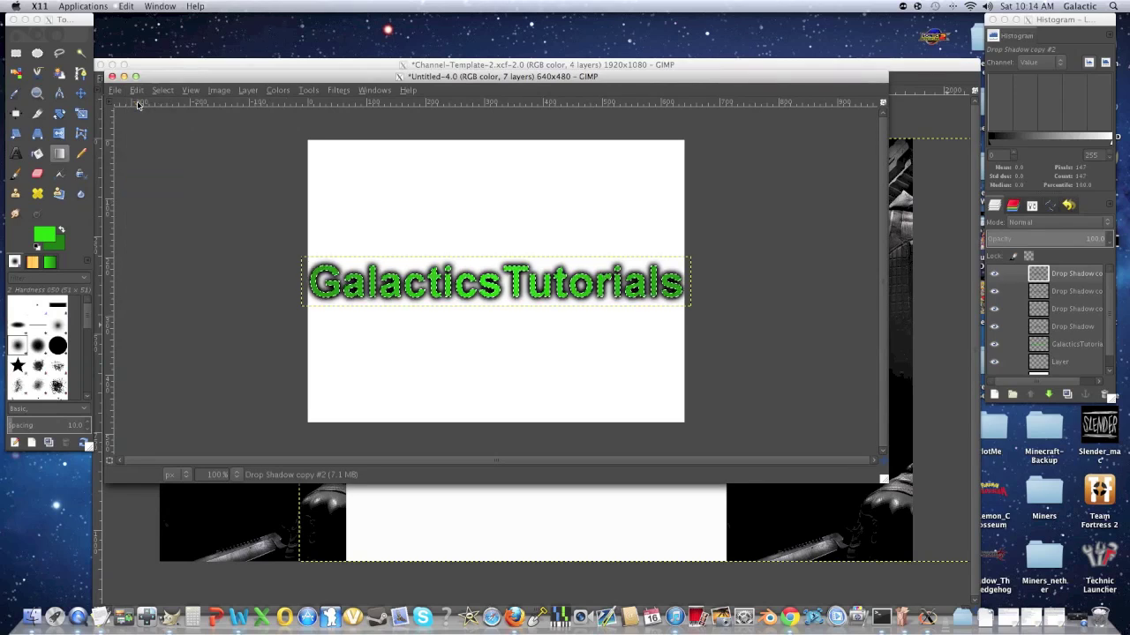
# Try shrinking the letter selection by 5 px, and undo the shrink.
pyautogui.click(217, 91)
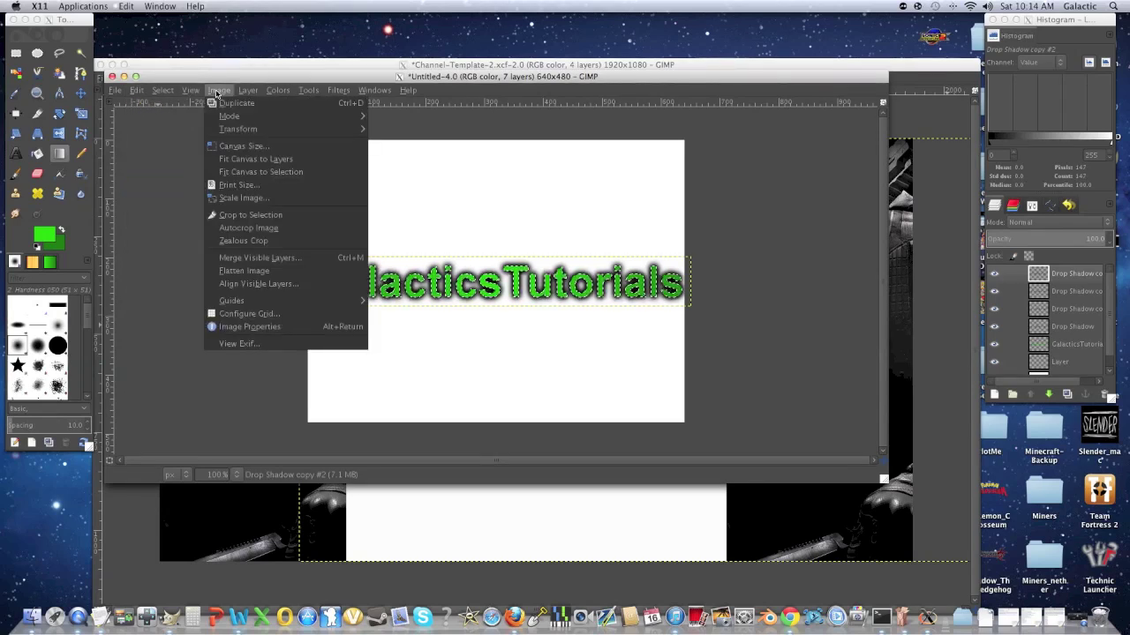
pyautogui.moveTo(163, 90)
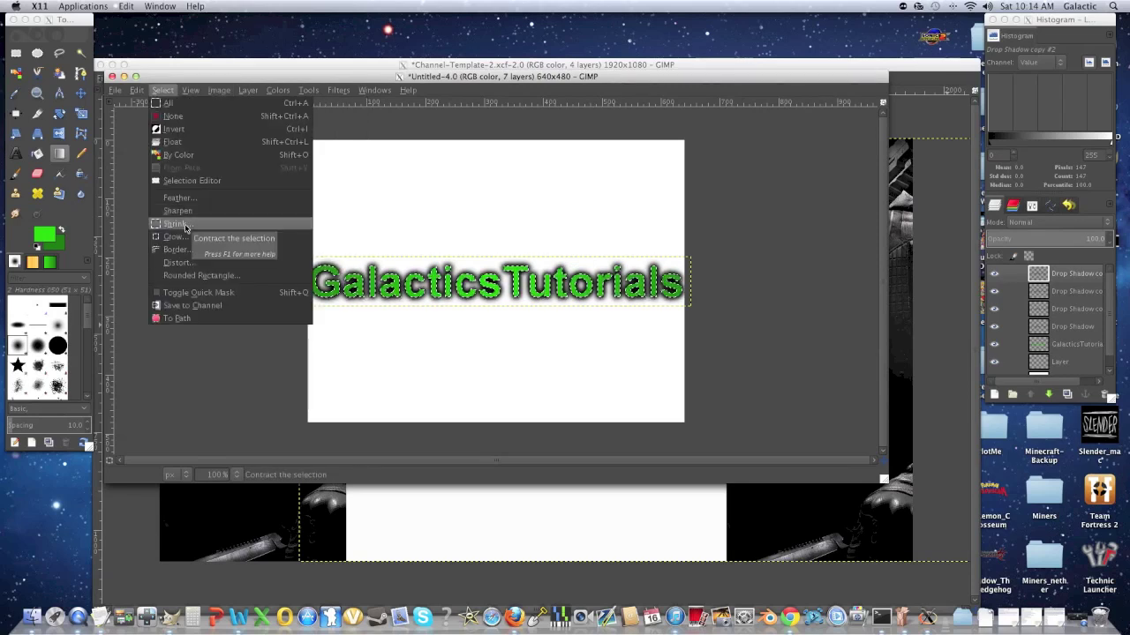
pyautogui.click(176, 224)
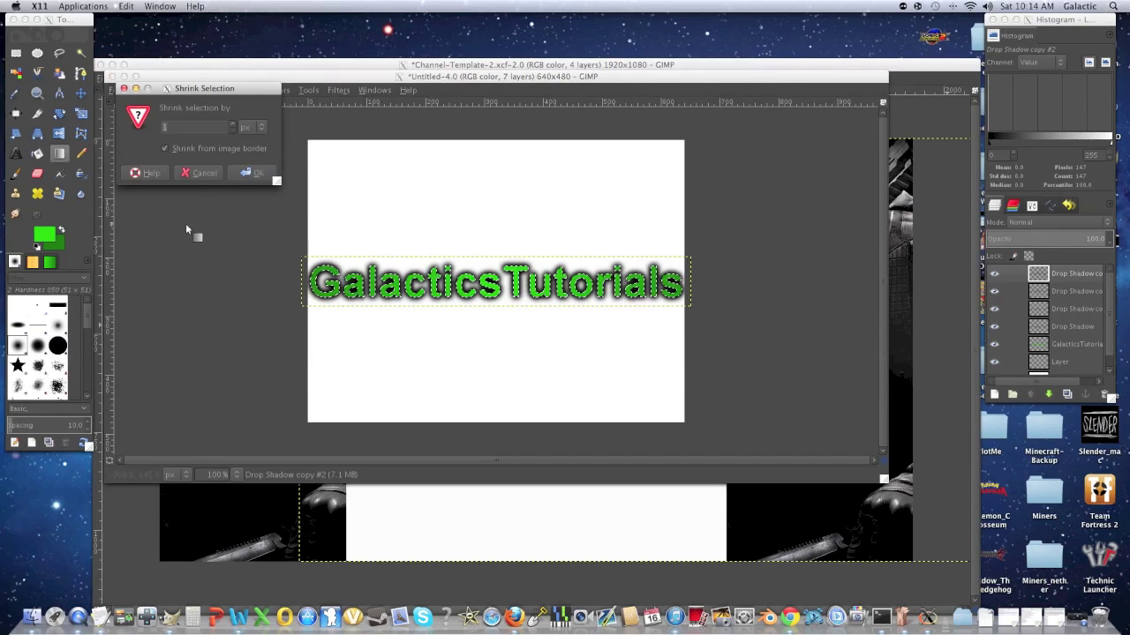
pyautogui.click(233, 125)
pyautogui.click(233, 125)
pyautogui.click(233, 125)
pyautogui.click(233, 126)
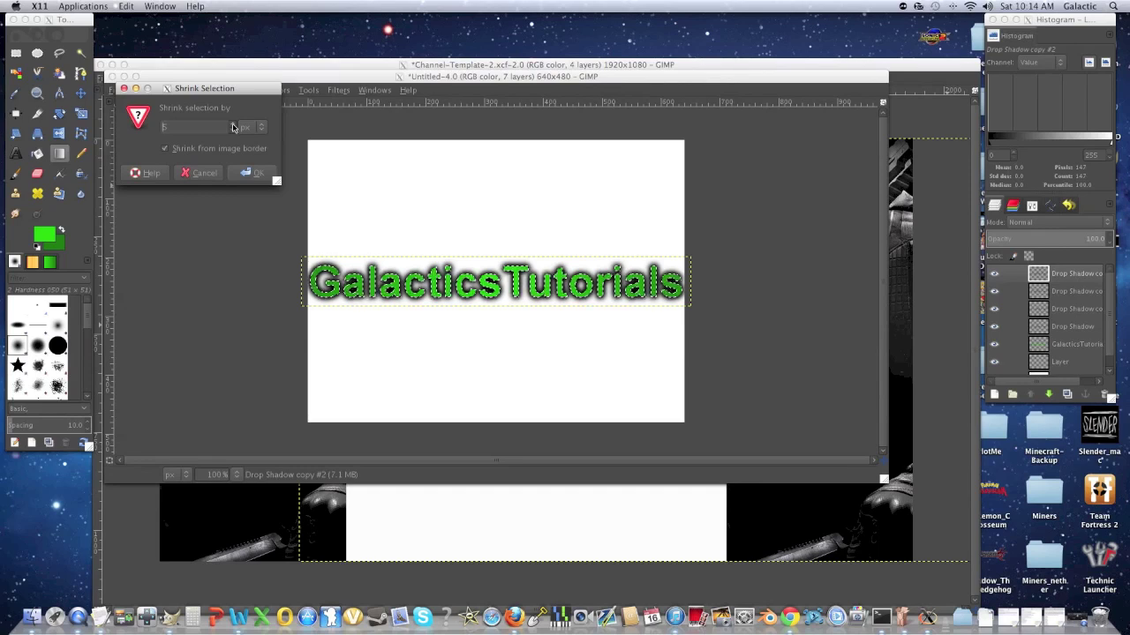
pyautogui.click(233, 125)
pyautogui.click(233, 126)
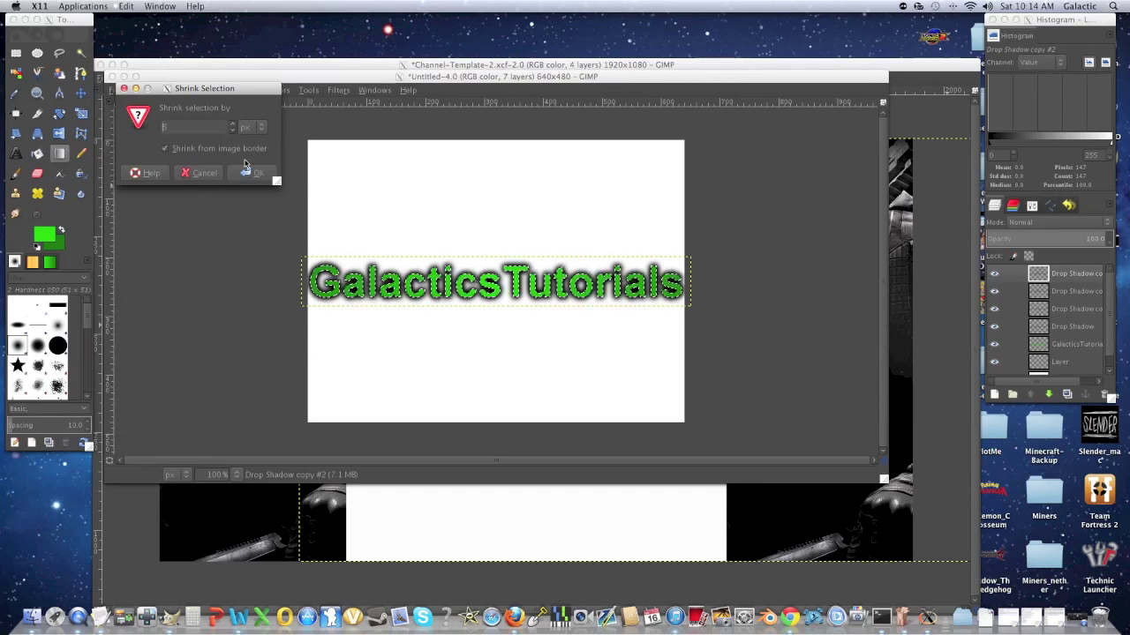
pyautogui.click(247, 172)
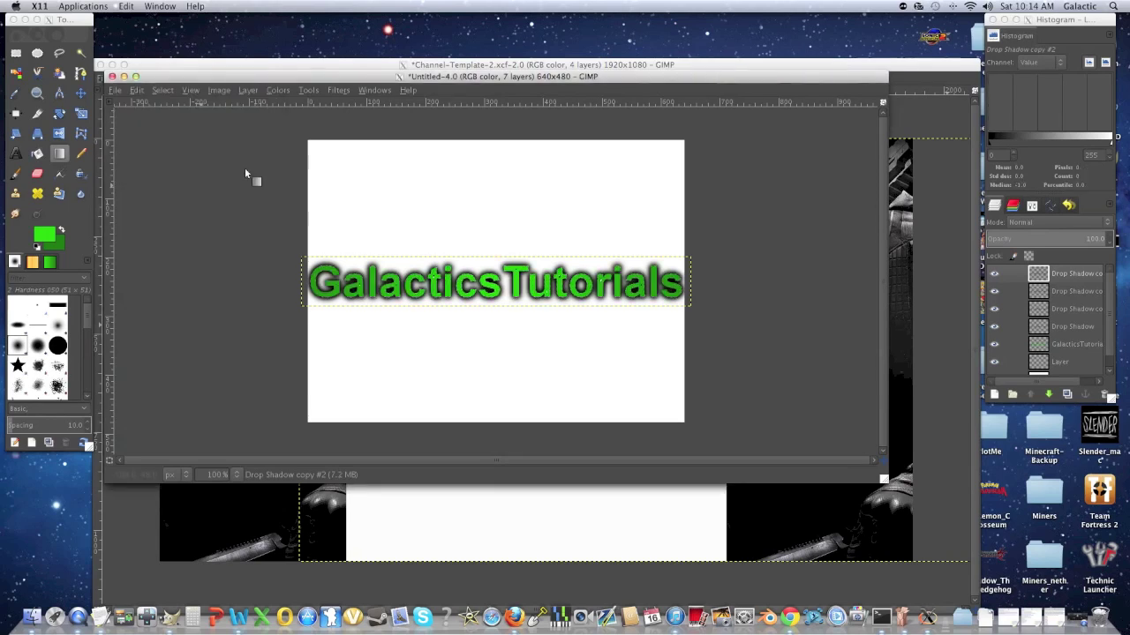
pyautogui.click(137, 91)
pyautogui.click(142, 104)
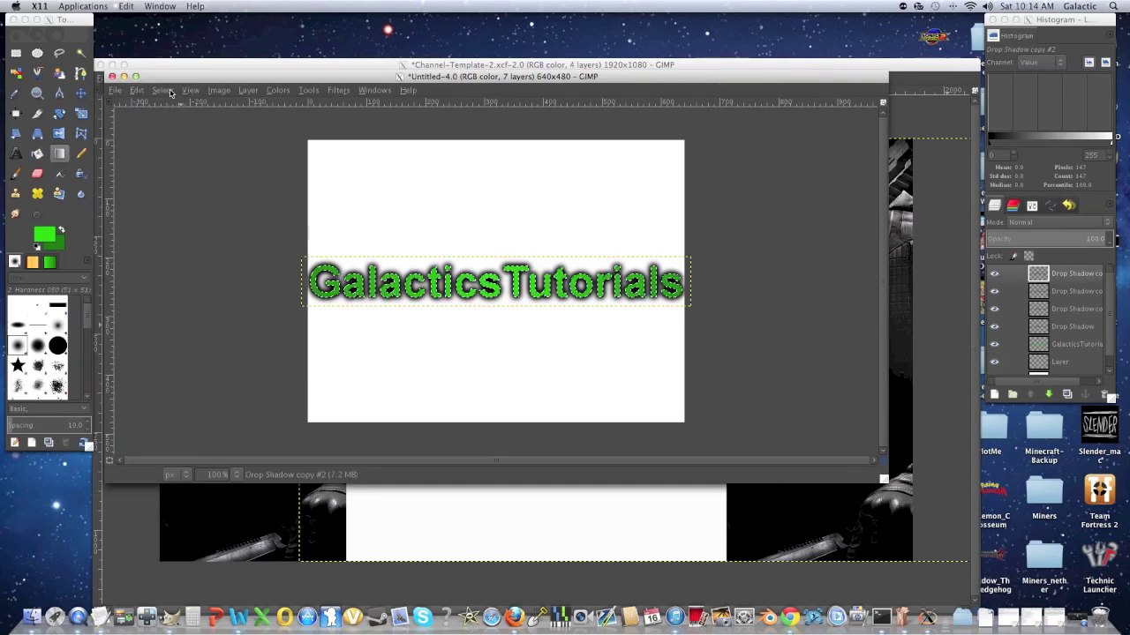
# Shrink the letter selection by a smaller amount than 5 px.
pyautogui.click(162, 90)
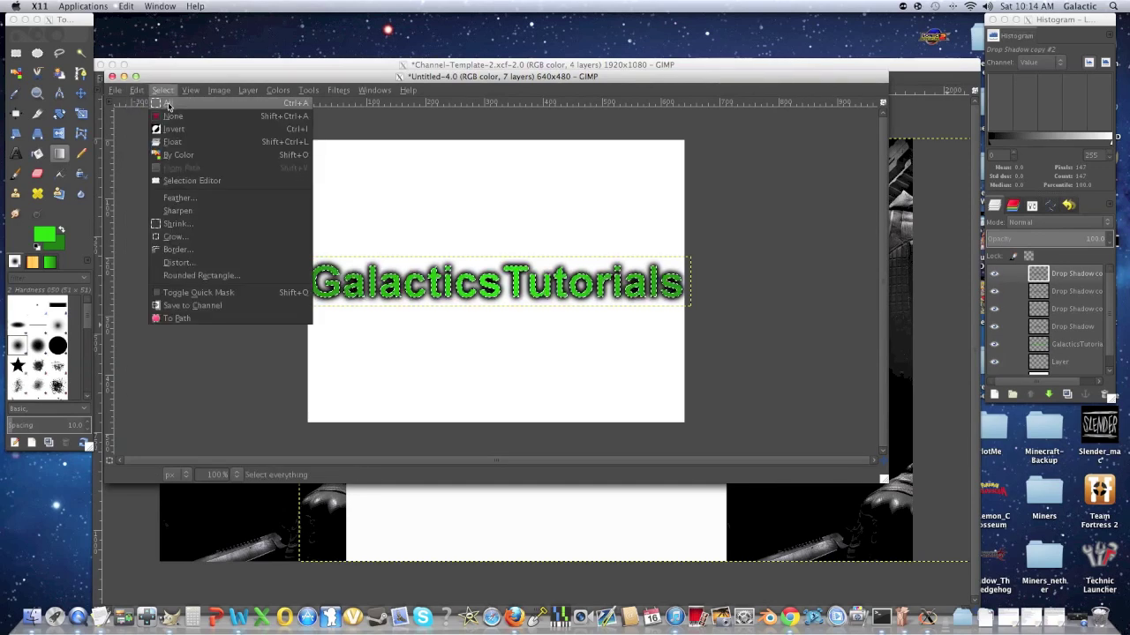
pyautogui.click(179, 225)
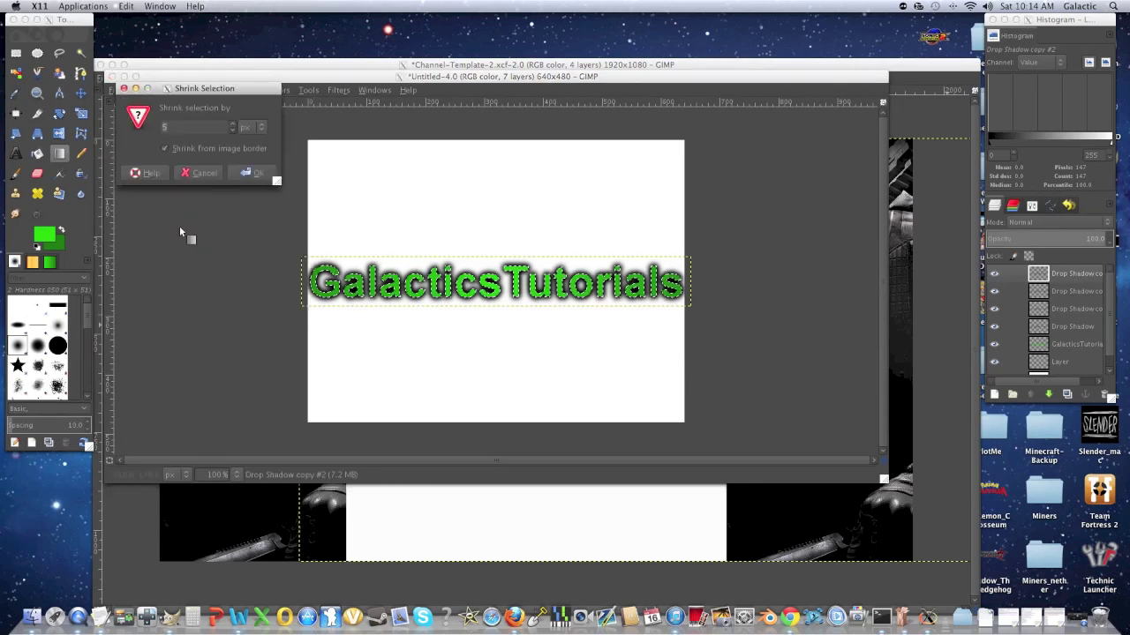
pyautogui.click(232, 130)
pyautogui.click(232, 129)
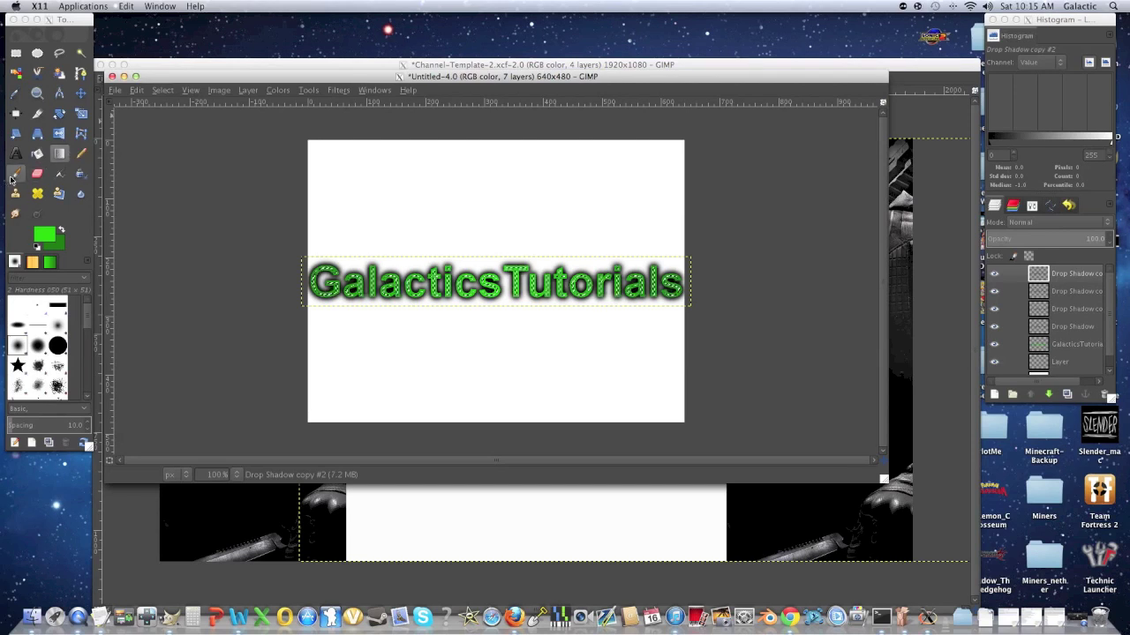
# Set the foreground color to white, ffffff.
pyautogui.click(44, 234)
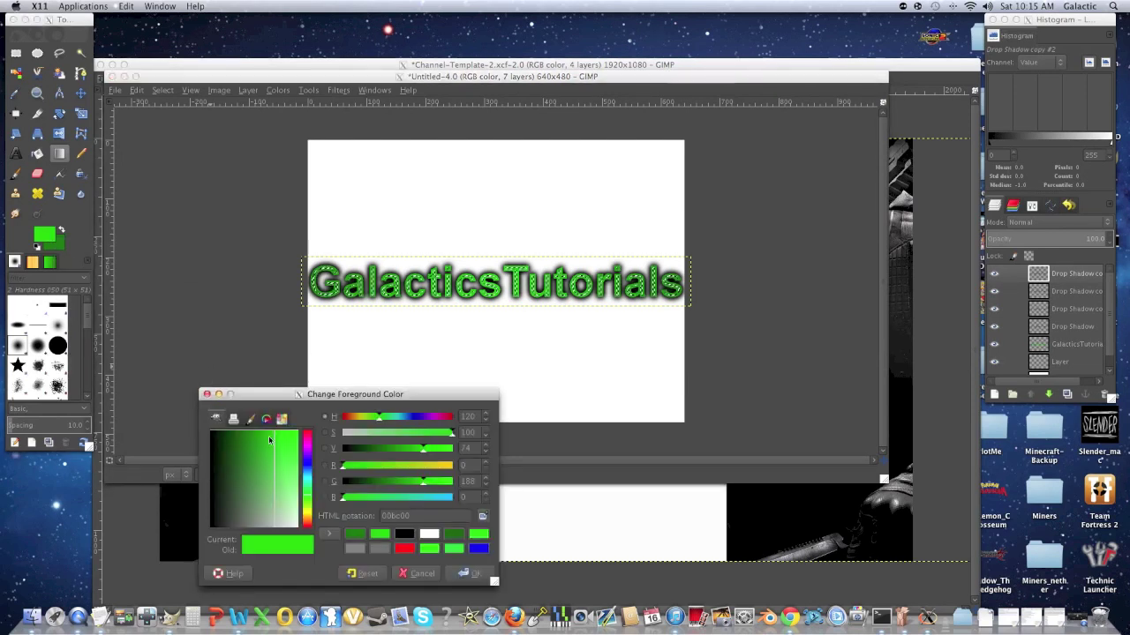
pyautogui.click(428, 534)
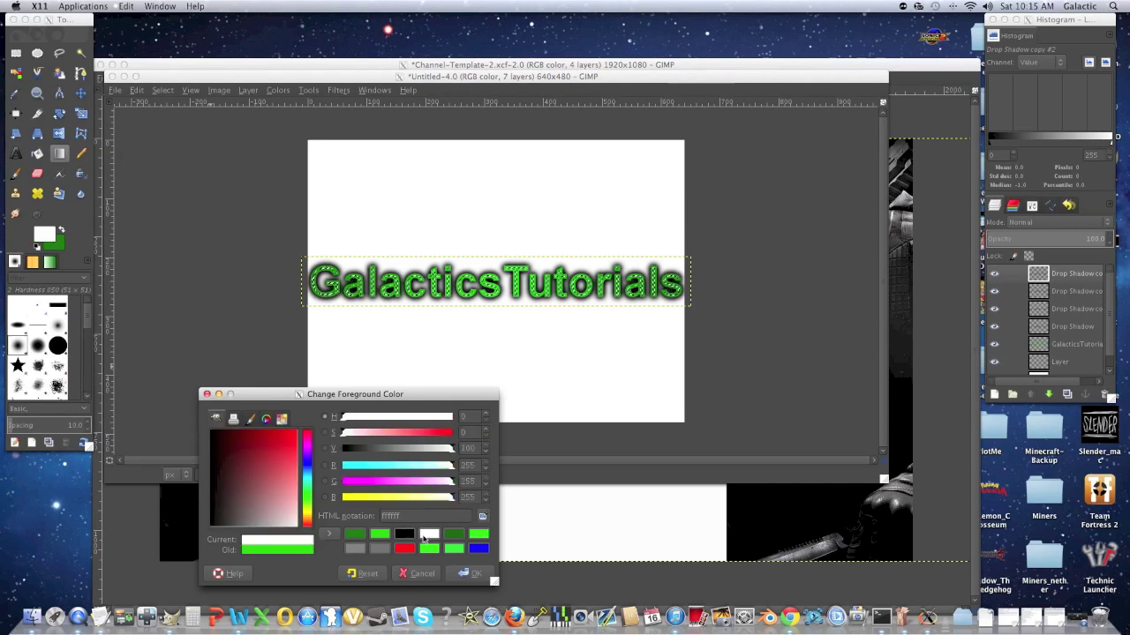
pyautogui.click(471, 575)
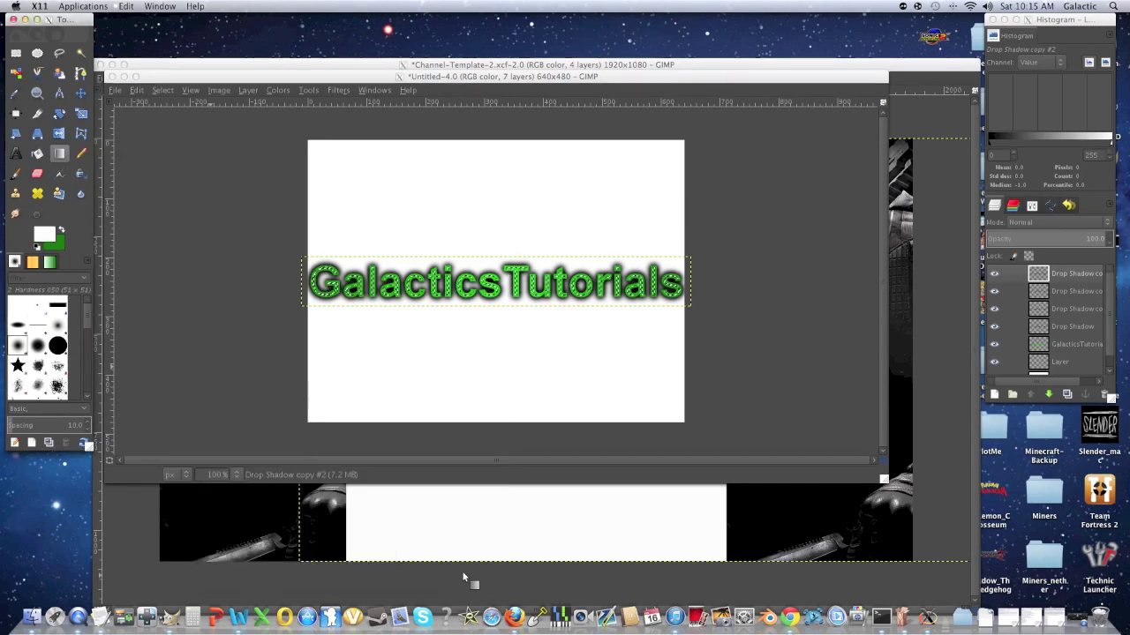
# Fill the shrunken letter selection on the topmost Drop Shadow copy with the white foreground color and deselect it.
pyautogui.click(145, 93)
pyautogui.click(145, 93)
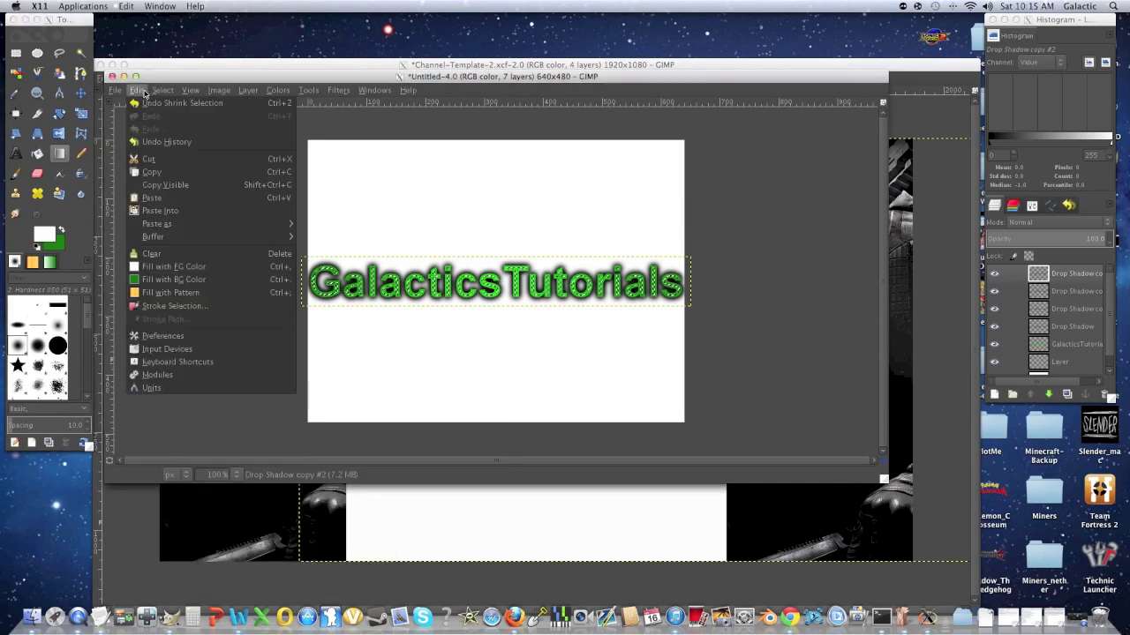
pyautogui.click(220, 266)
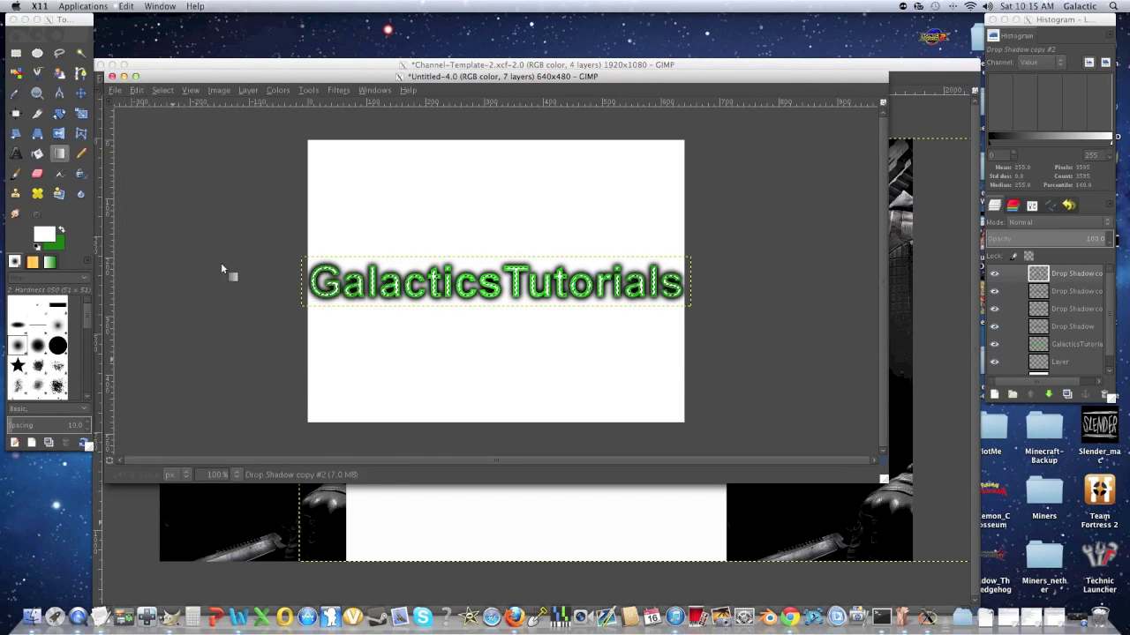
pyautogui.click(154, 91)
pyautogui.click(159, 111)
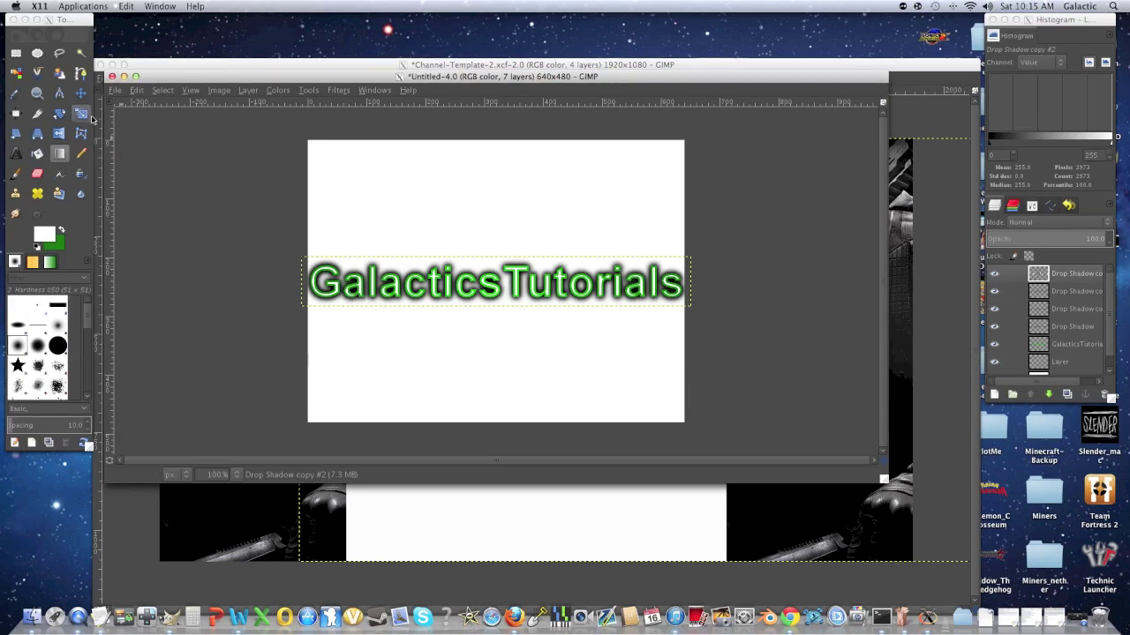
# Undo the deselection, the white fill and the selection shrink to restore the full letter selection.
pyautogui.click(114, 90)
pyautogui.click(136, 90)
pyautogui.click(139, 104)
pyautogui.click(137, 90)
pyautogui.click(157, 102)
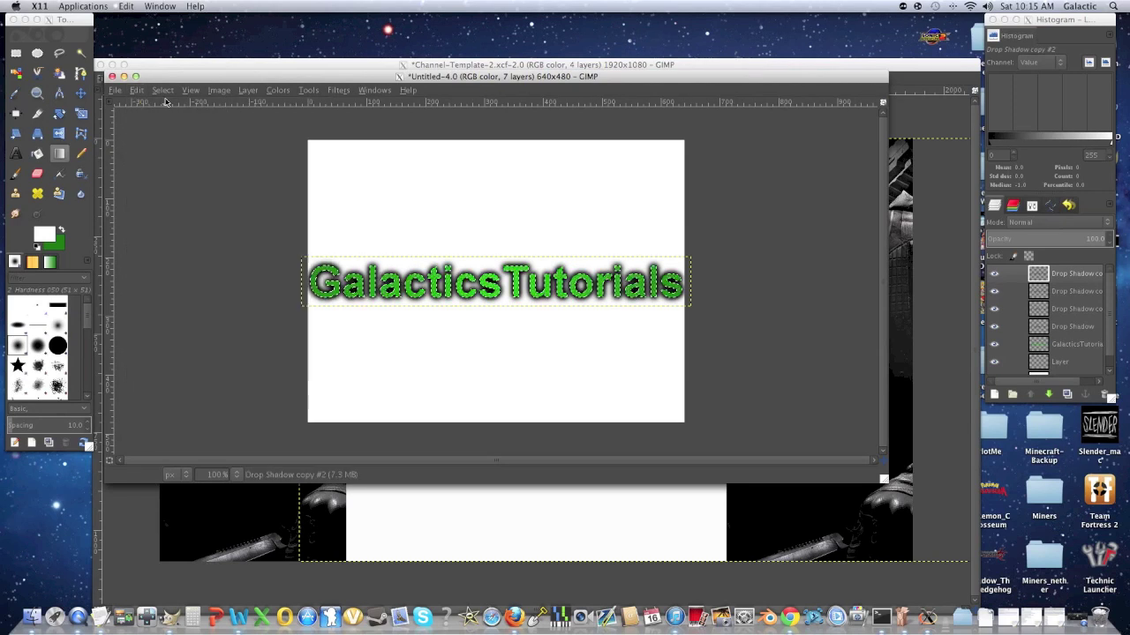
# Try to shrink the letter selection and undo it.
pyautogui.click(193, 91)
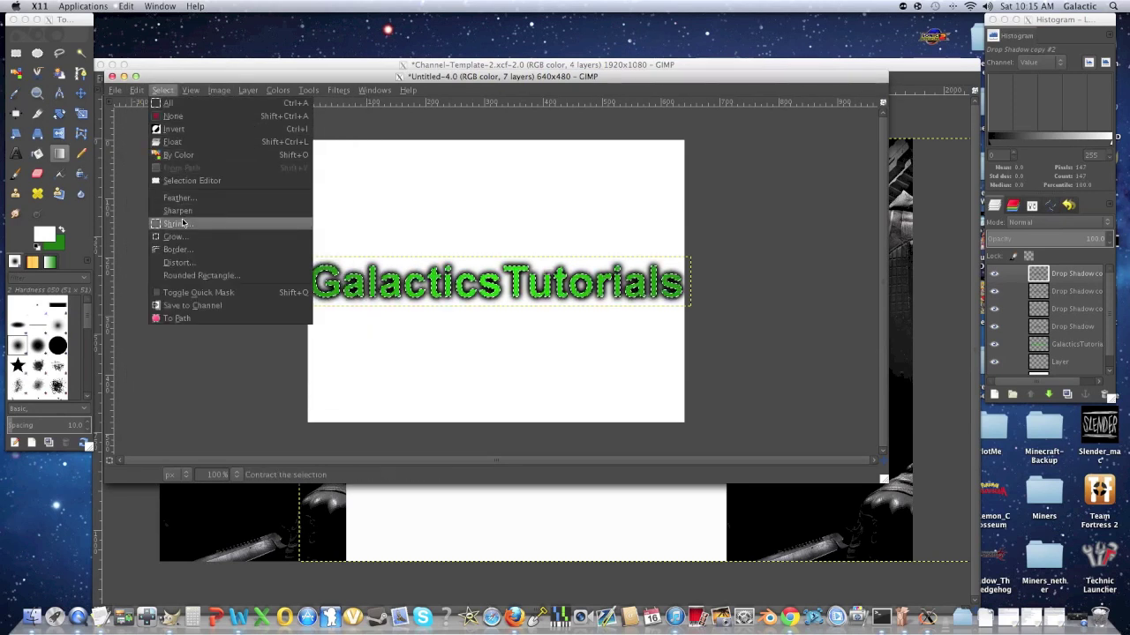
pyautogui.click(182, 223)
pyautogui.click(235, 130)
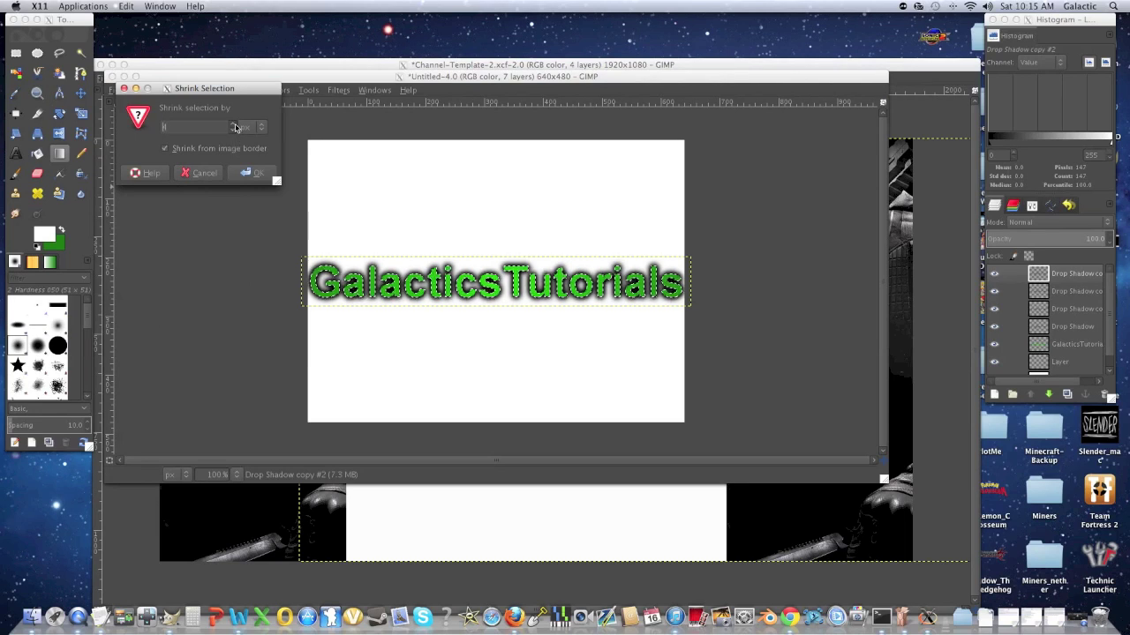
pyautogui.click(246, 174)
pyautogui.click(137, 91)
pyautogui.click(137, 91)
# Shrink the letter selection slightly, fill it with white on the topmost Drop Shadow copy and deselect it.
pyautogui.click(163, 92)
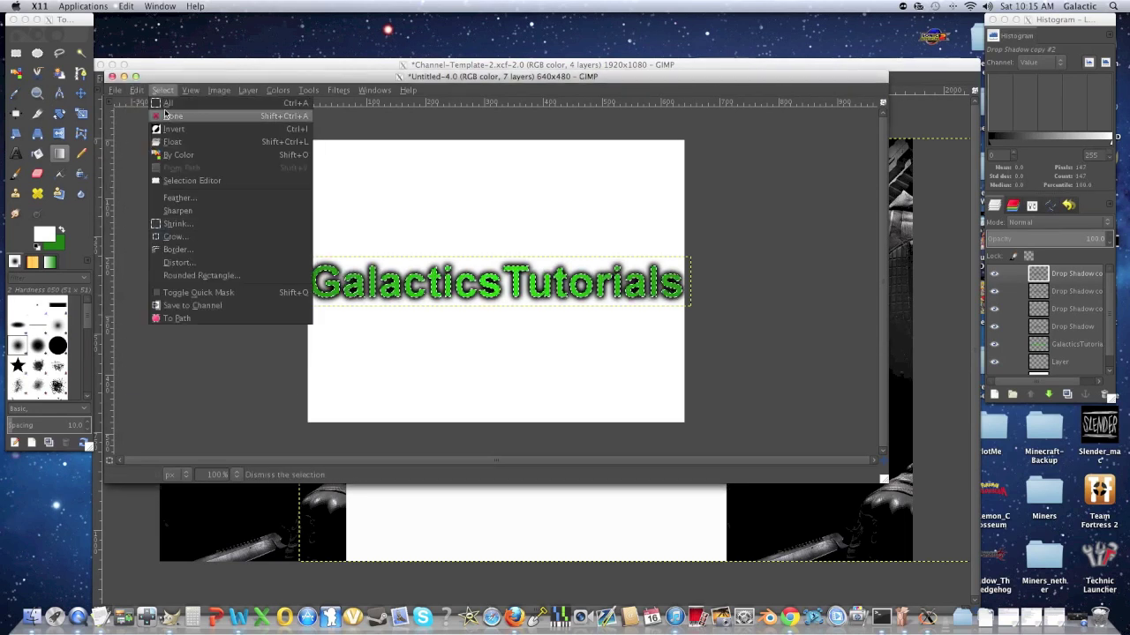
pyautogui.click(181, 223)
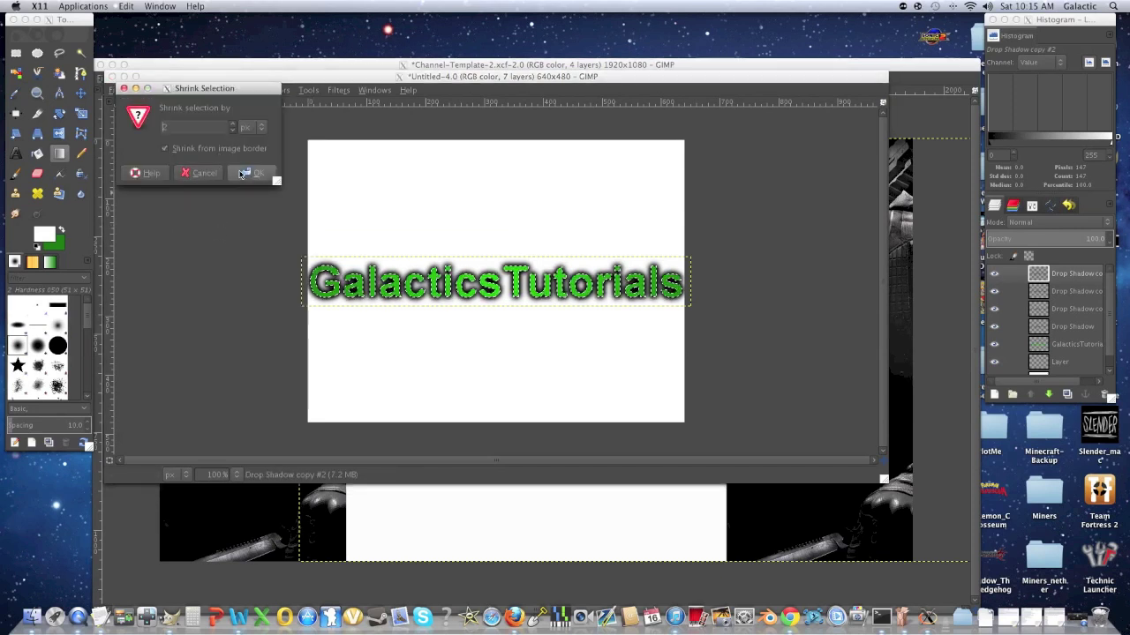
pyautogui.click(247, 173)
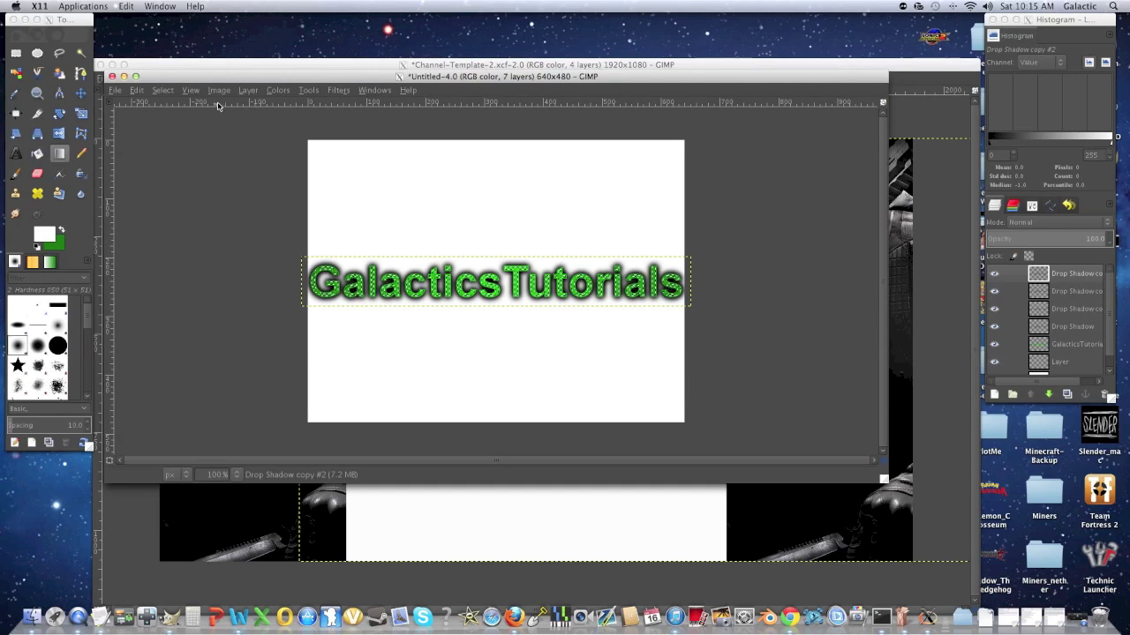
pyautogui.hotkey('ctrl', ',')
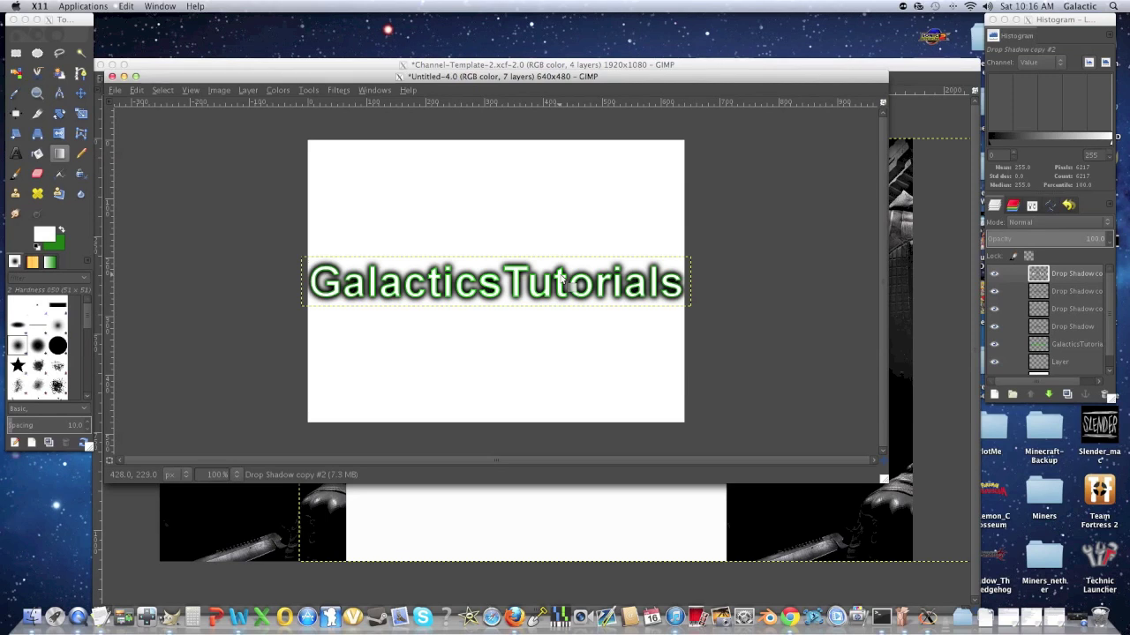
# Duplicate the Drop Shadow copy just below the white-filled layer twice and delete the white Background layer.
pyautogui.click(1064, 274)
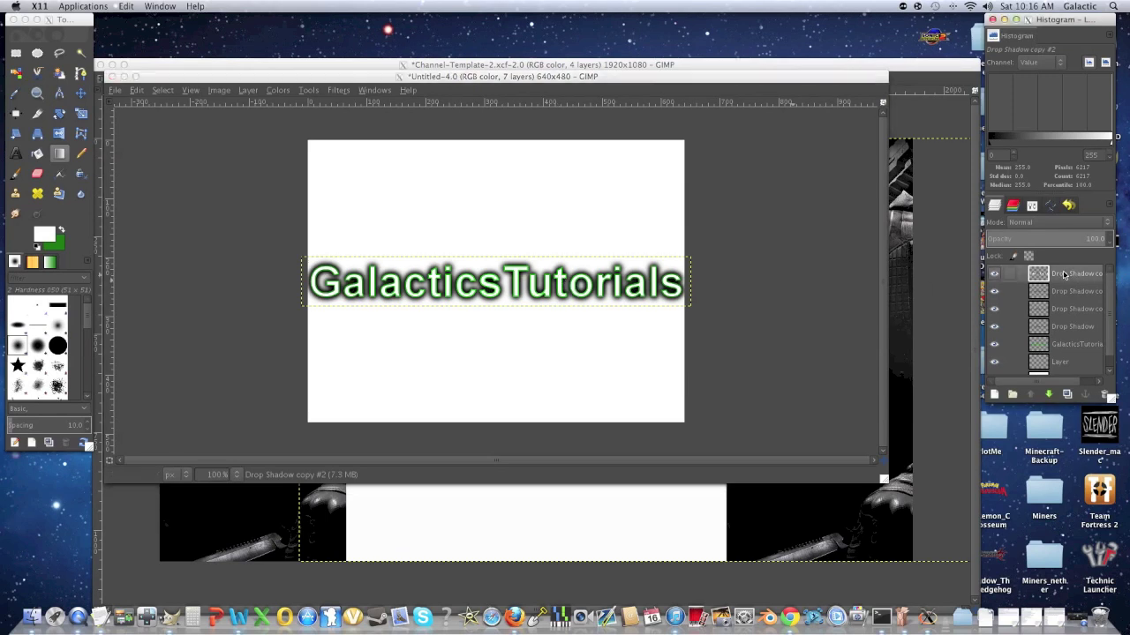
pyautogui.click(1066, 293)
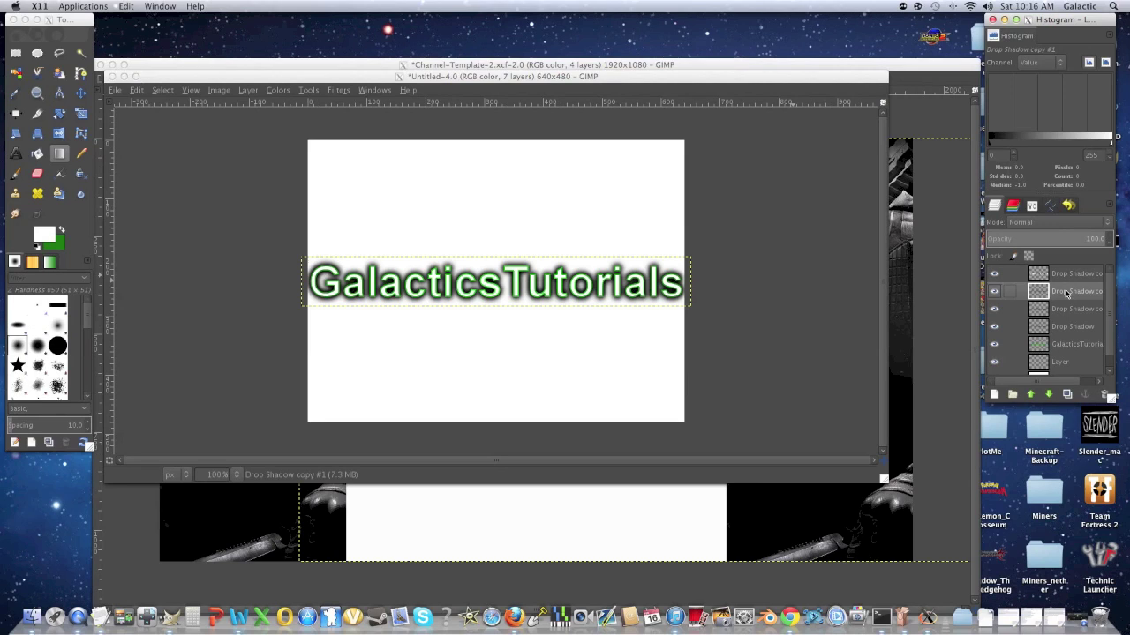
pyautogui.click(1063, 367)
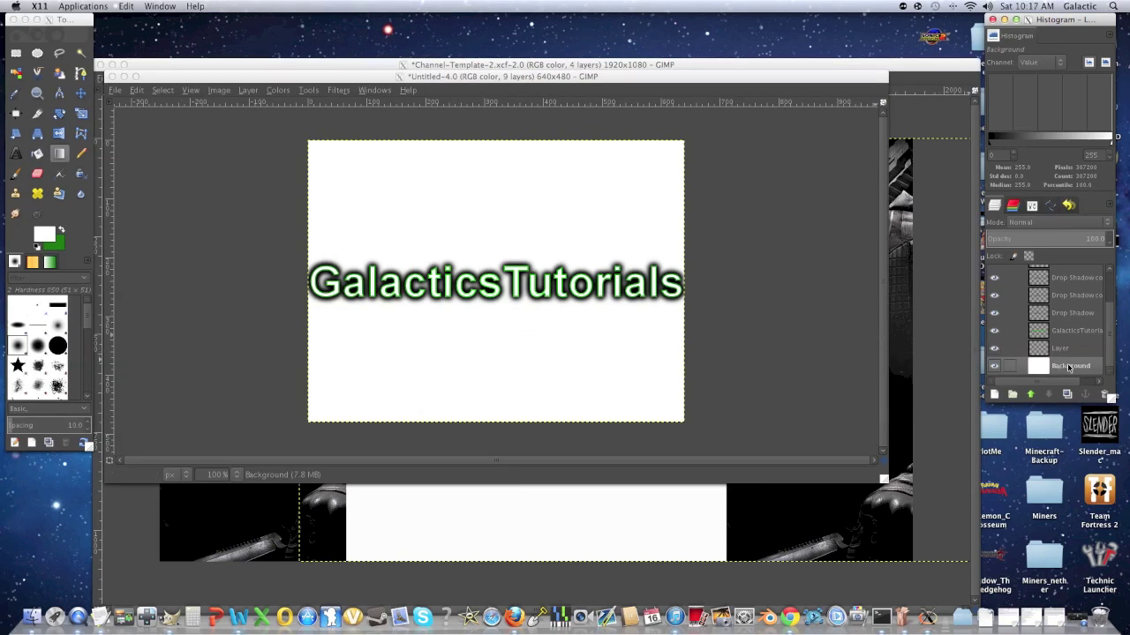
pyautogui.rightClick(1062, 366)
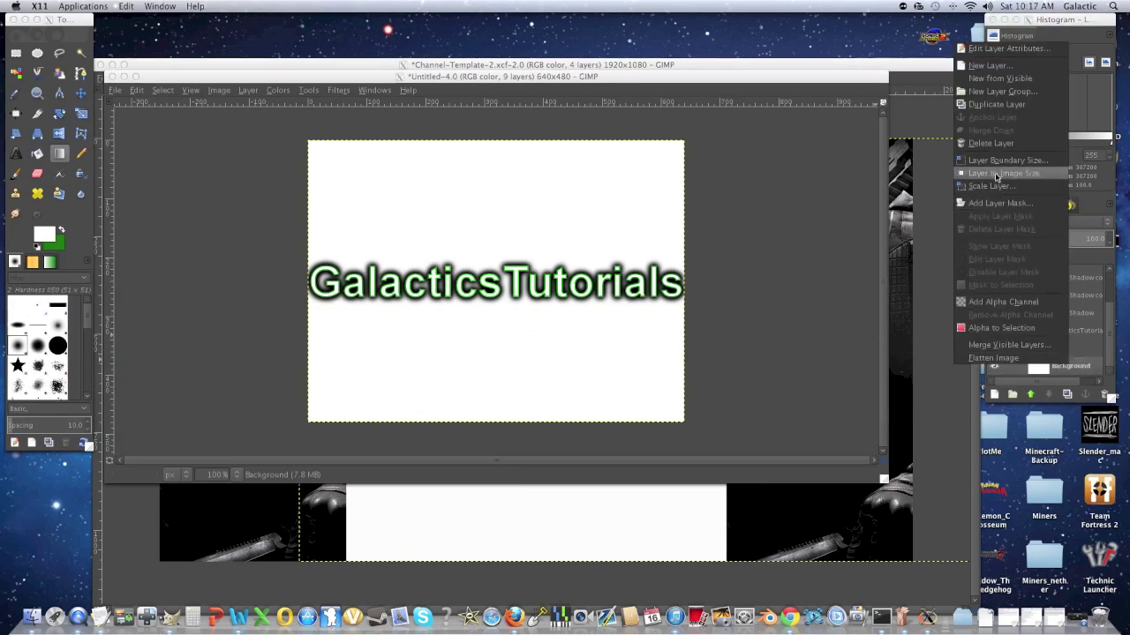
pyautogui.click(990, 143)
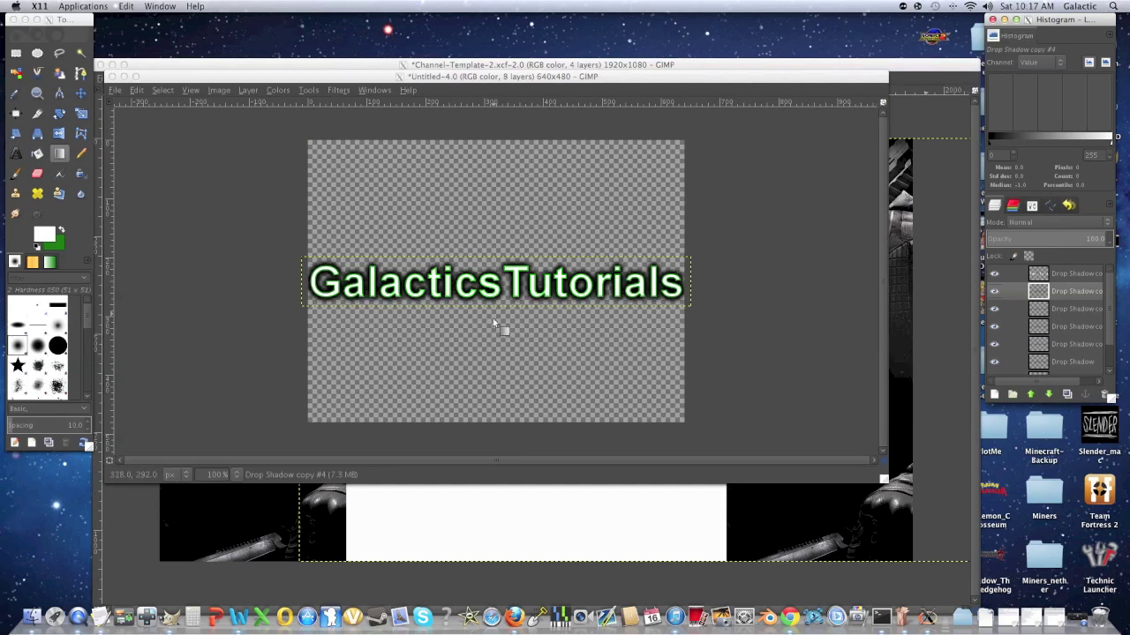
# Reduce the canvas height to 226 px, keeping the width at 640 px and the title centered.
pyautogui.click(218, 90)
pyautogui.click(218, 90)
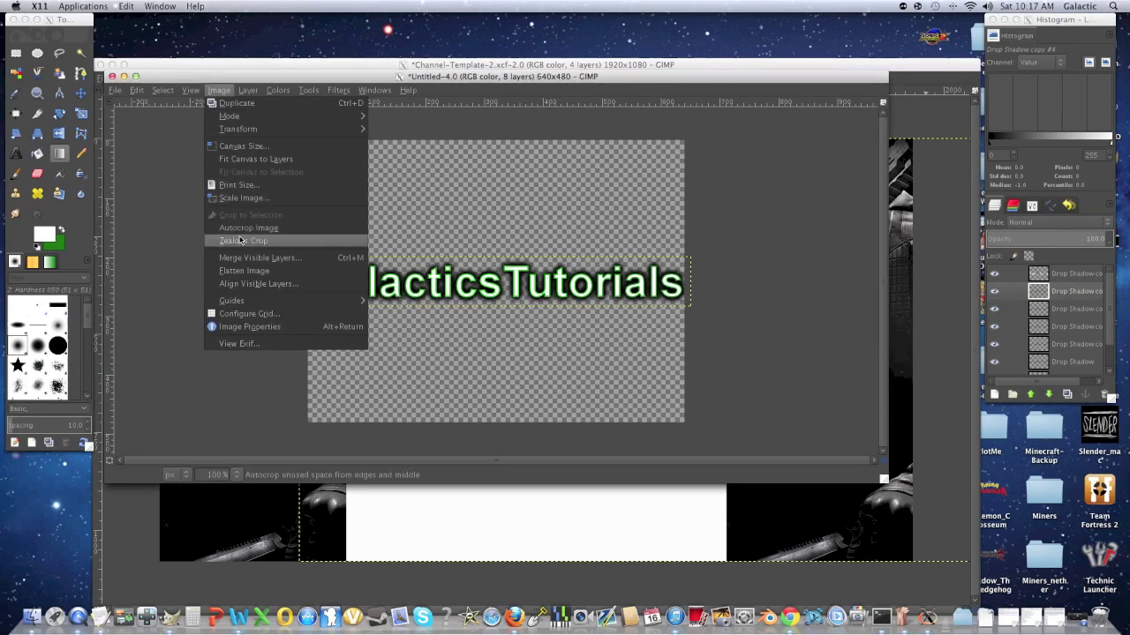
pyautogui.click(256, 148)
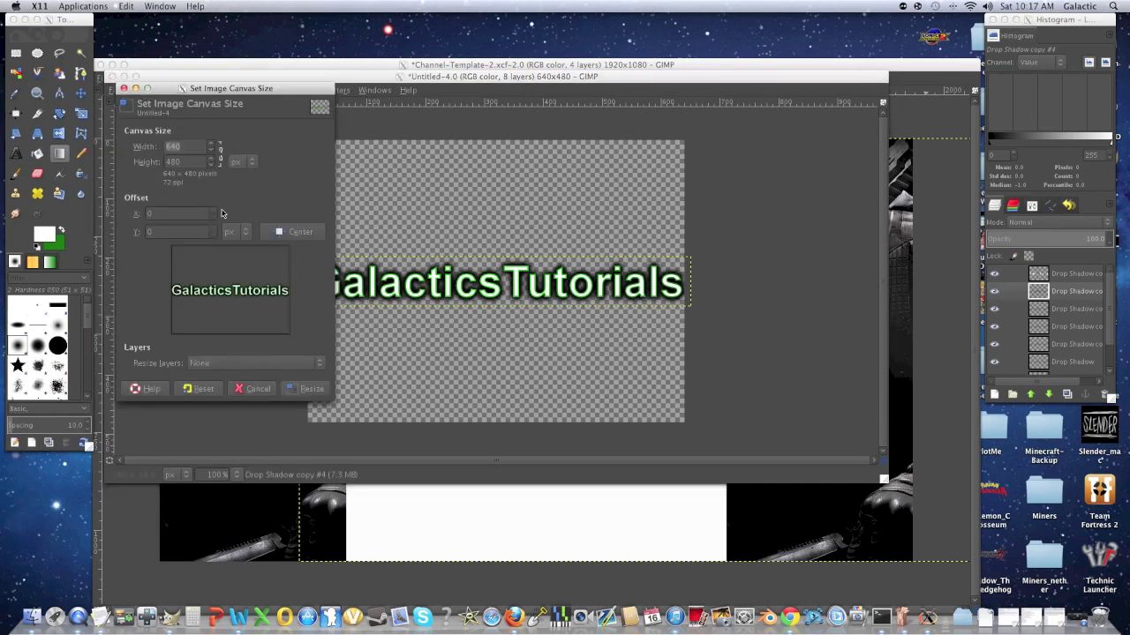
pyautogui.click(210, 166)
pyautogui.moveTo(210, 169); pyautogui.dragTo(210, 169)
pyautogui.click(308, 236)
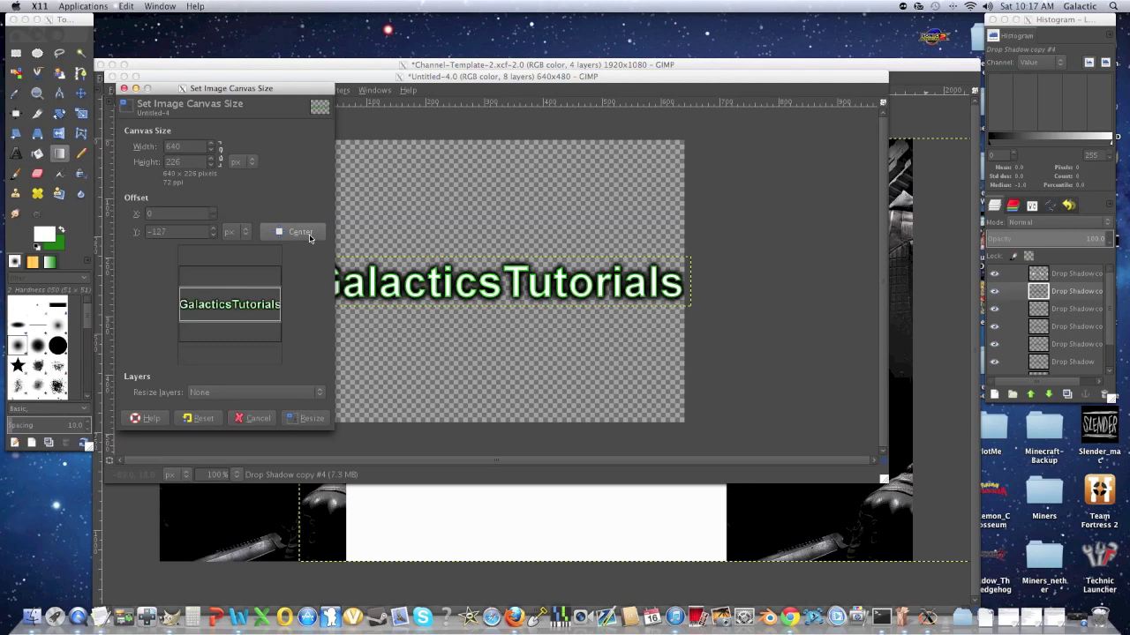
pyautogui.click(316, 418)
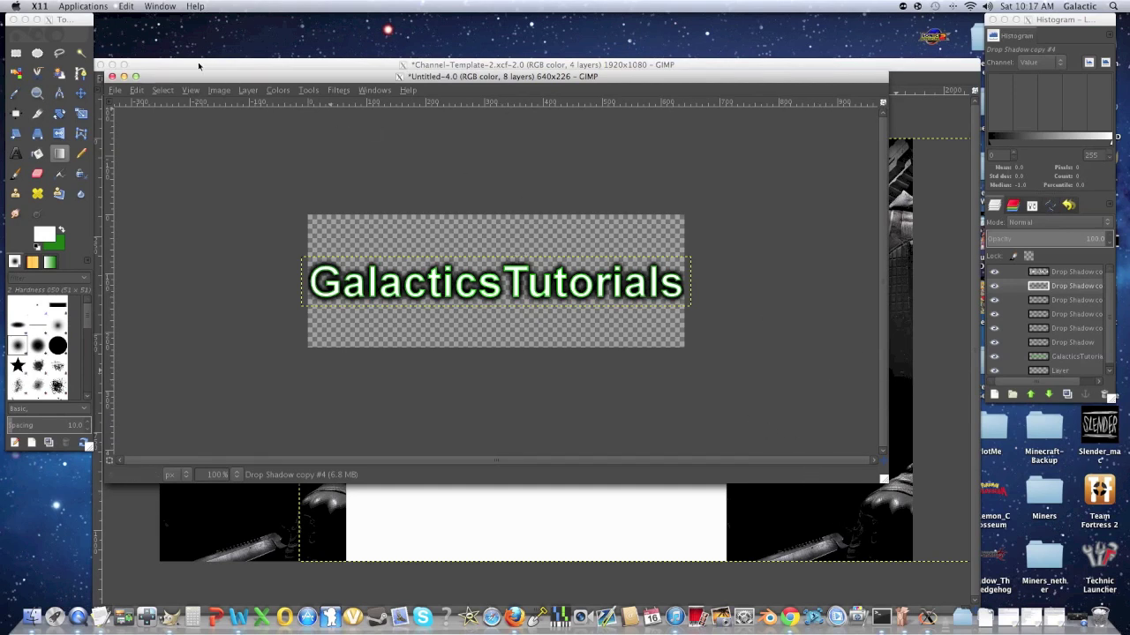
# Export the title as GalacticsTutorialsText.png into the youtube_channel_2012 folder with the default PNG options and close the title image.
pyautogui.click(113, 91)
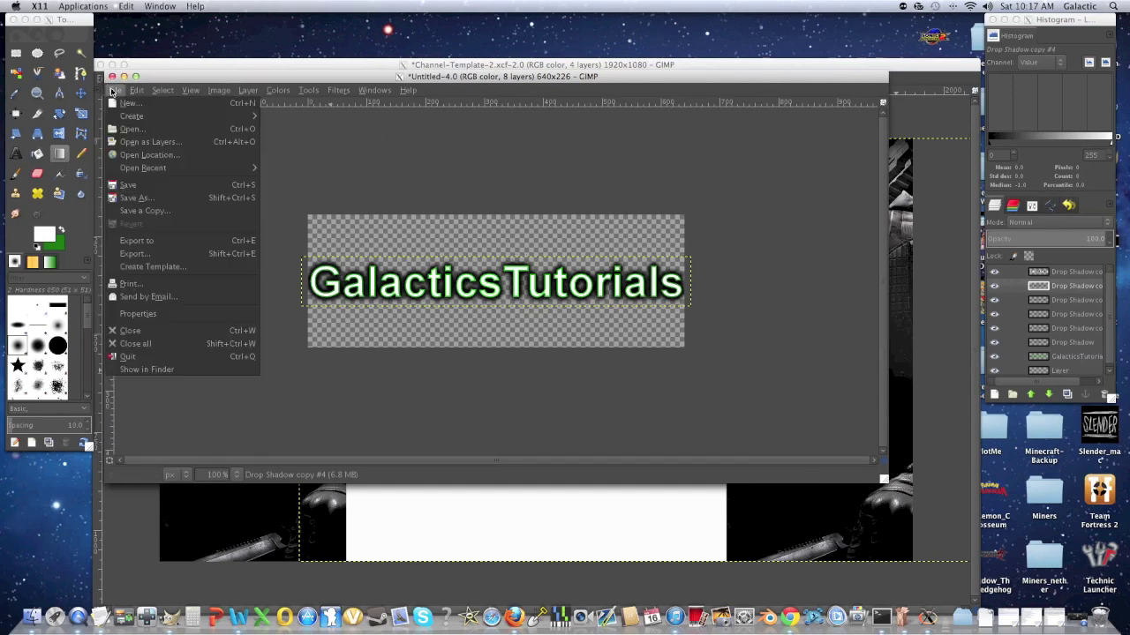
pyautogui.click(129, 256)
pyautogui.press('BackSpace')
pyautogui.write('GalacticsTuto')
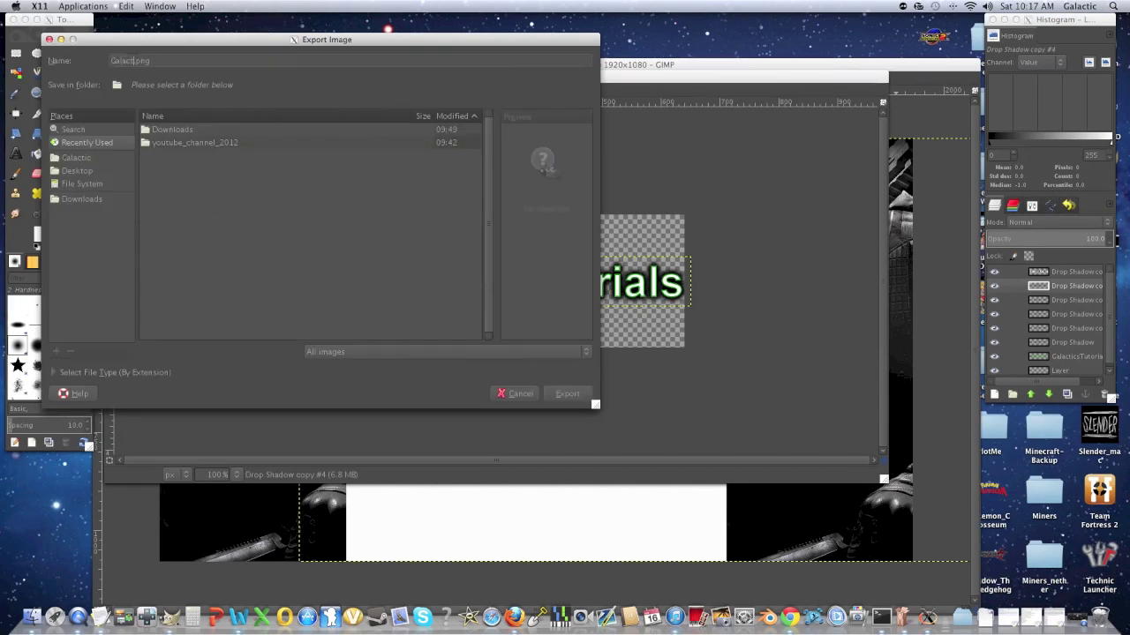
pyautogui.write('rialsText')
pyautogui.click(163, 142)
pyautogui.click(567, 394)
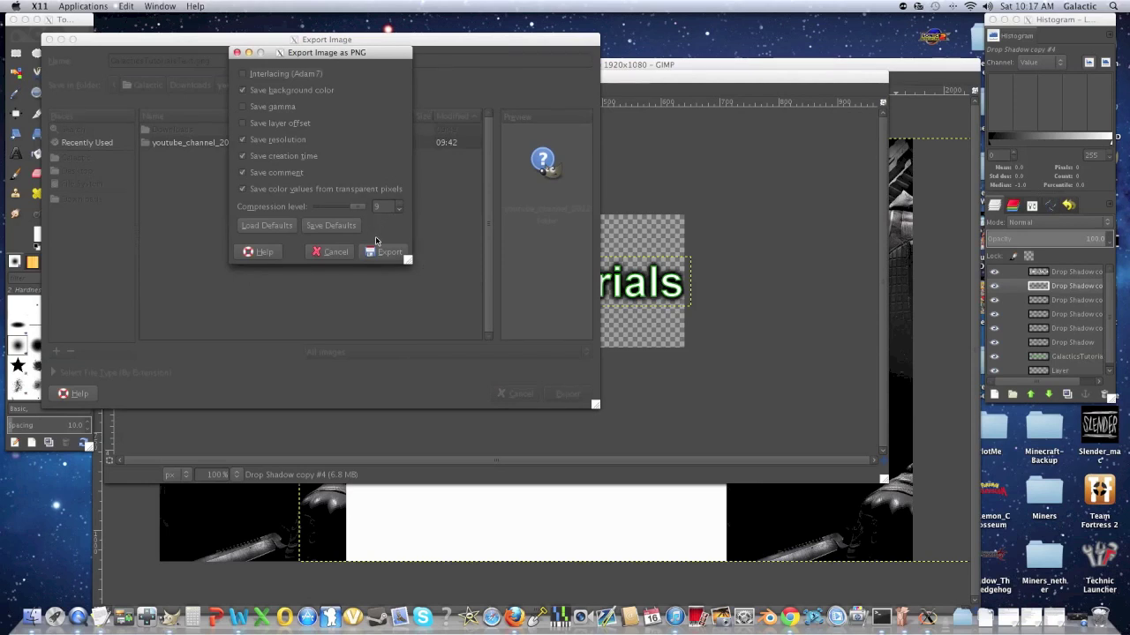
pyautogui.click(387, 251)
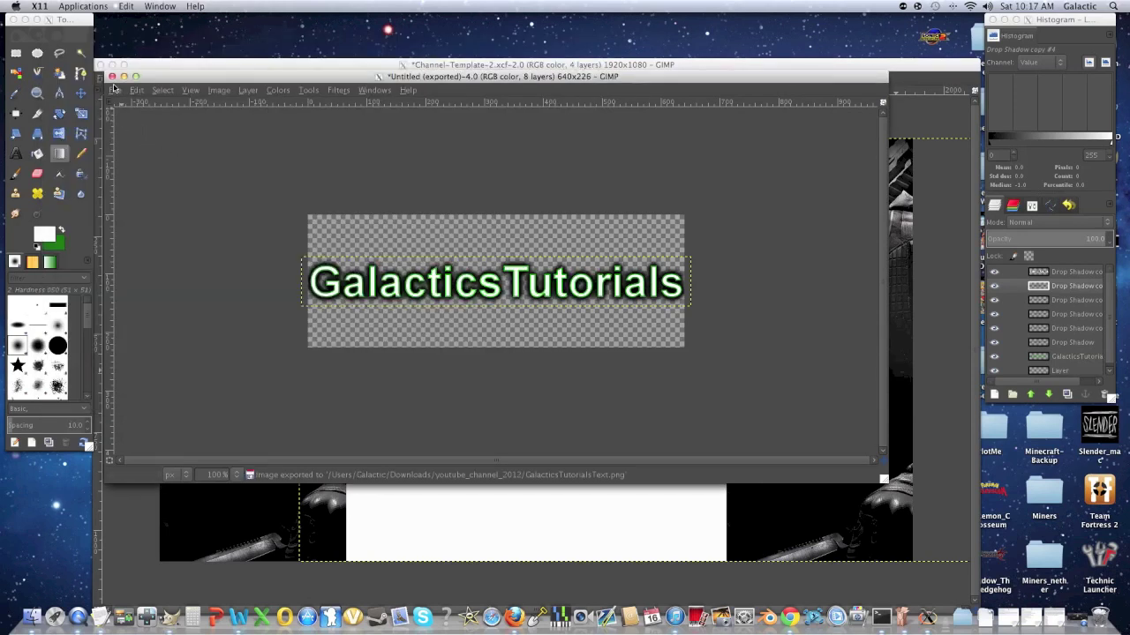
pyautogui.click(112, 76)
pyautogui.click(381, 336)
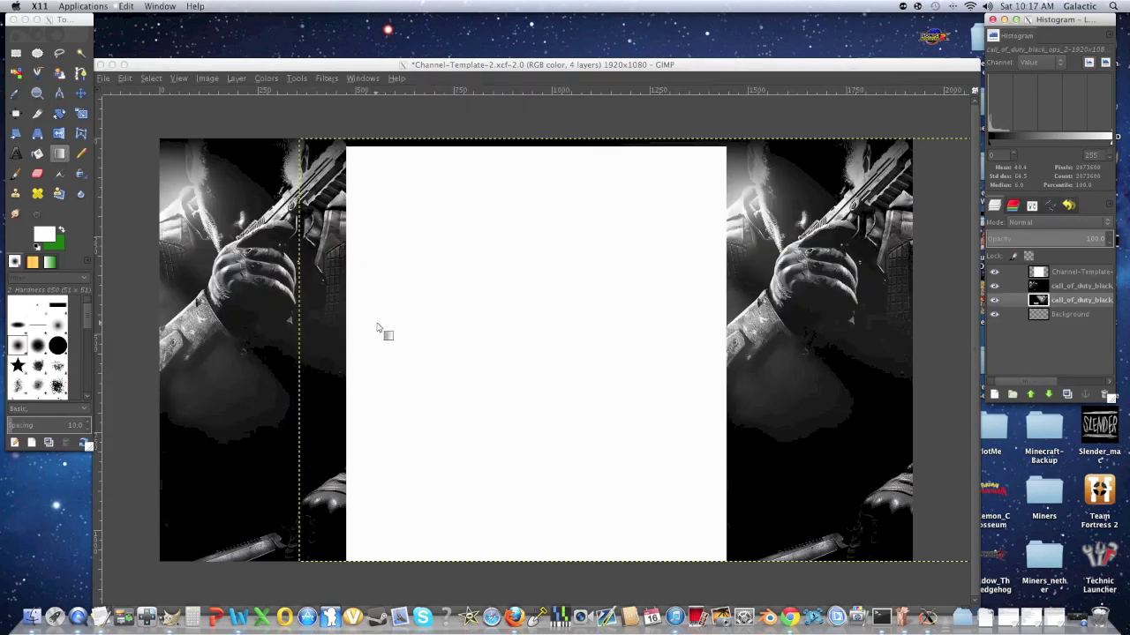
# Switch to Chrome, search Google for "cool text logo" and open the Cool Text: Logo and Graphics Generator site.
pyautogui.click(790, 618)
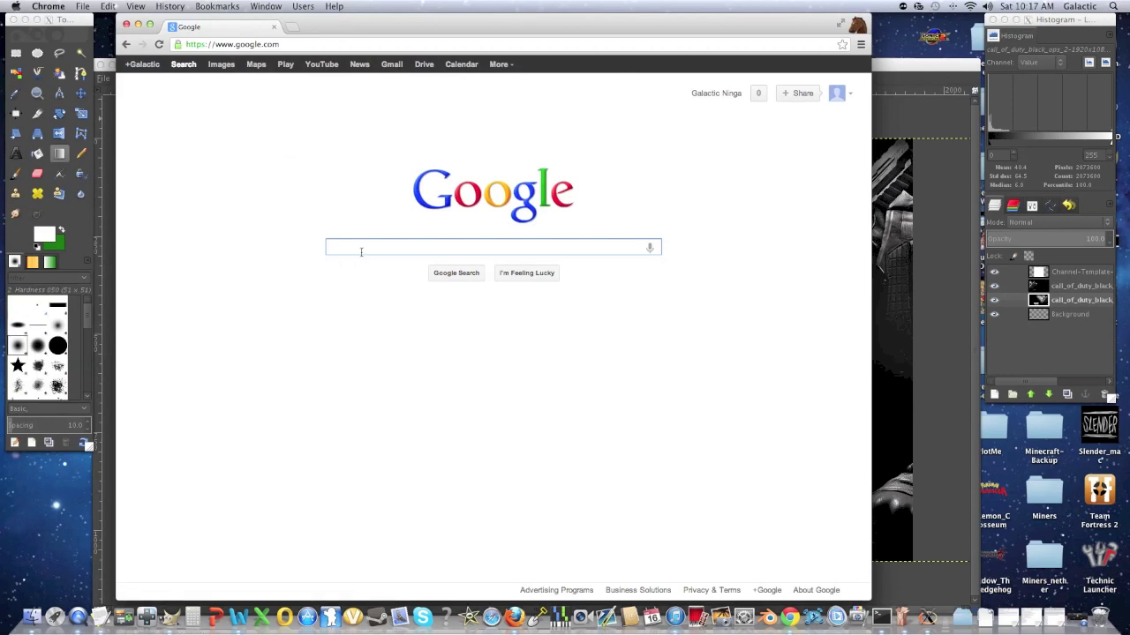
pyautogui.write('cool')
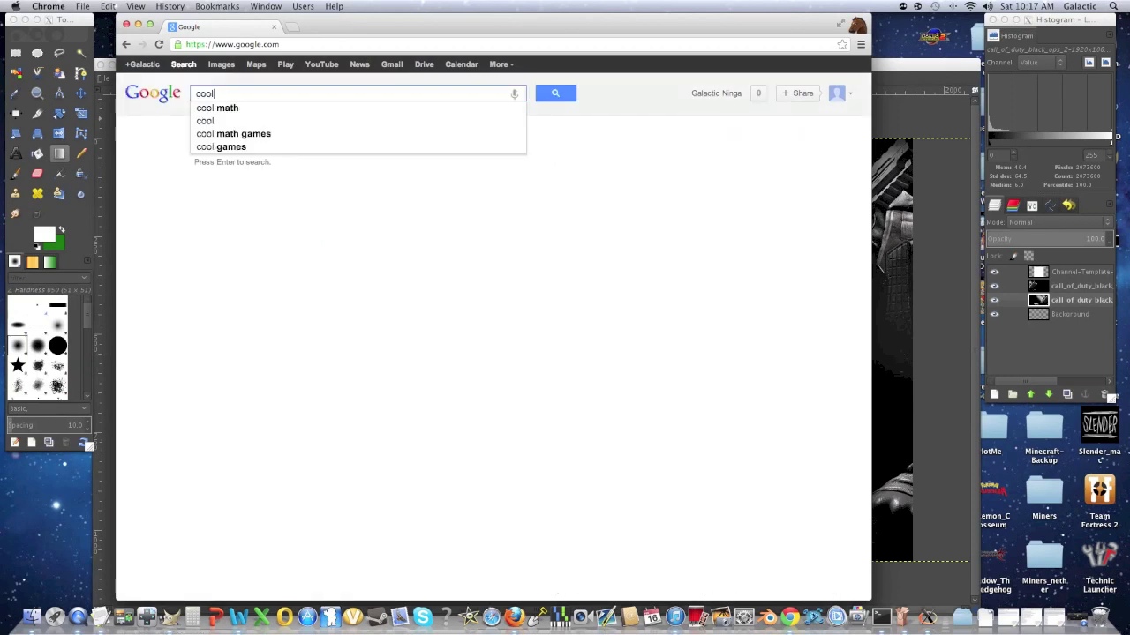
pyautogui.write(' text log')
pyautogui.press('BackSpace')
pyautogui.press('BackSpace')
pyautogui.write('logo')
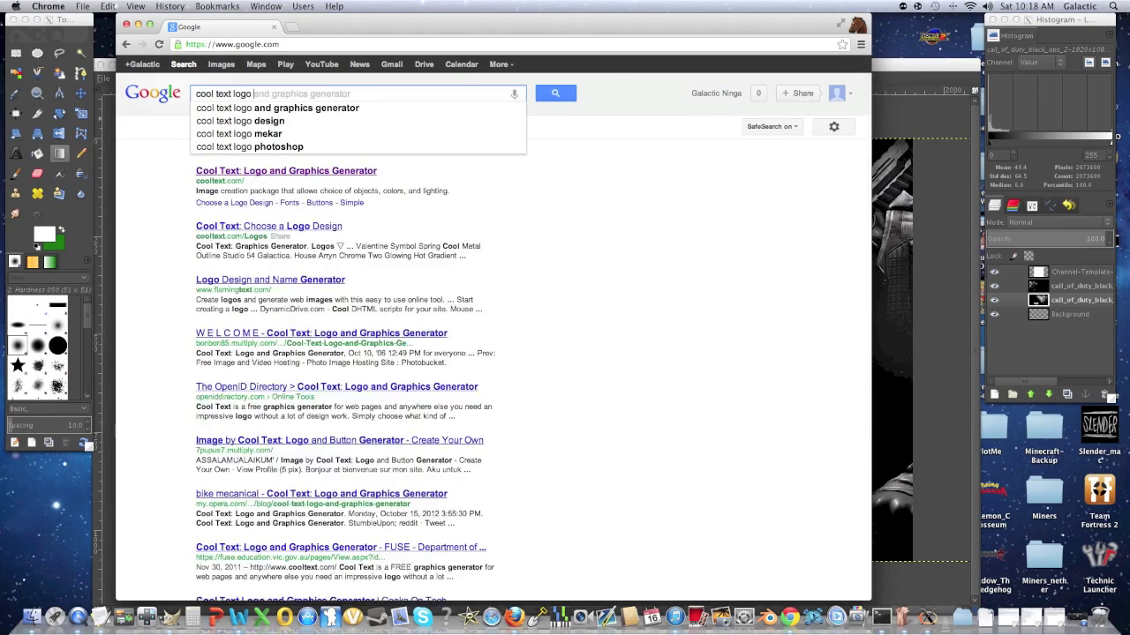
pyautogui.click(308, 173)
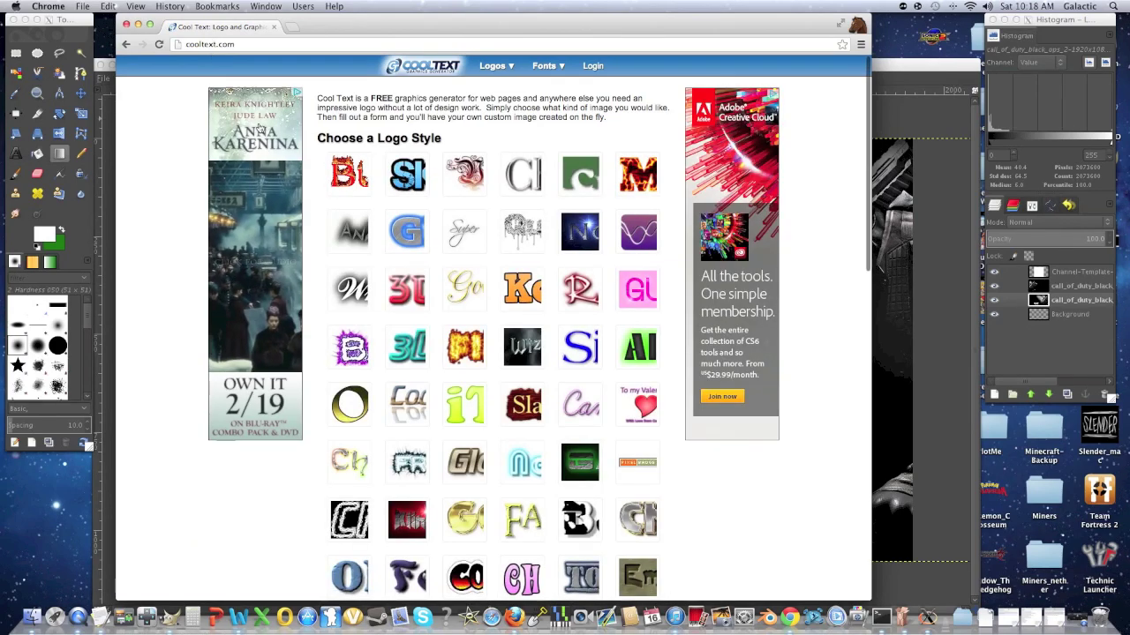
# Choose the Hot Rod button design from the logo styles and set its text to GalacticsTutorials.
pyautogui.moveTo(361, 231)
pyautogui.scroll(-1, 370, 232)
pyautogui.scroll(-5, 369, 232)
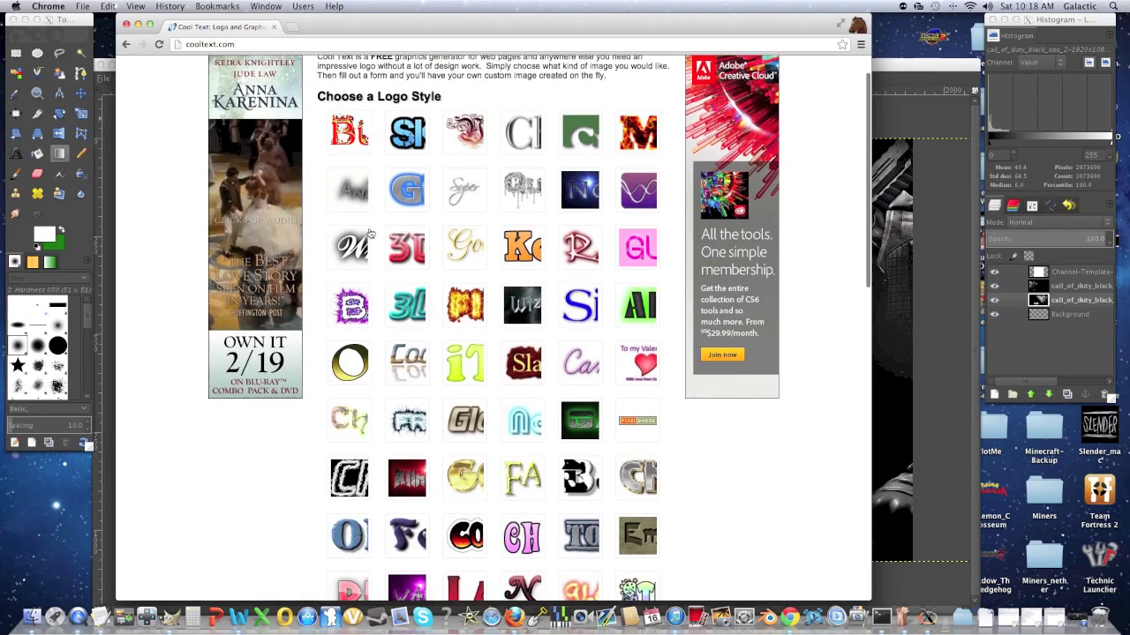
pyautogui.scroll(6, 370, 232)
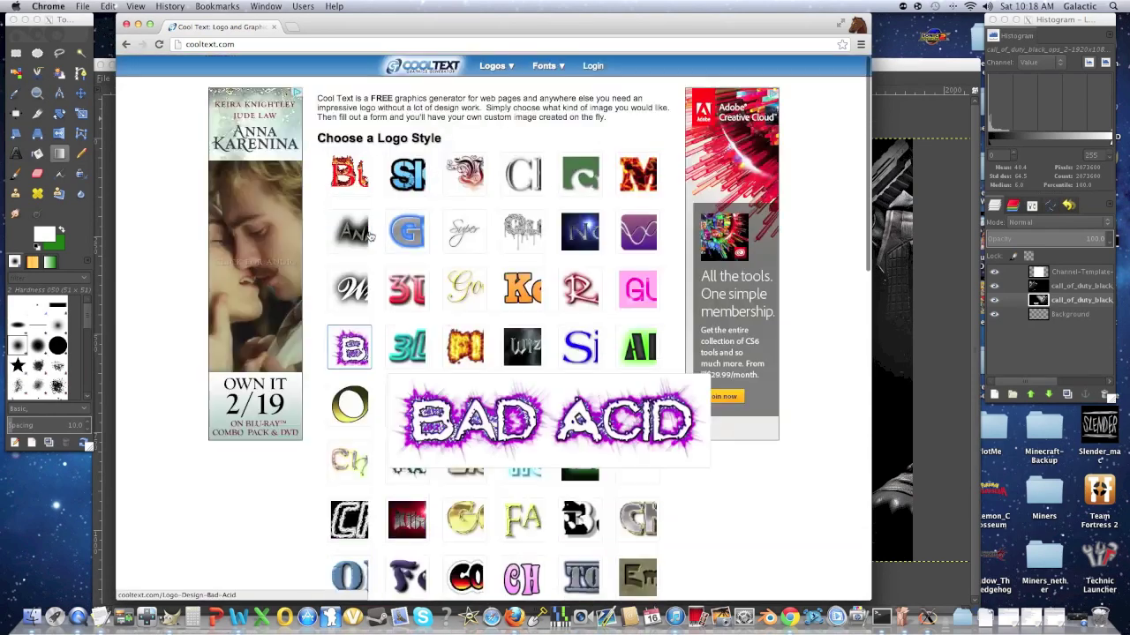
pyautogui.moveTo(410, 226)
pyautogui.scroll(-5, 410, 226)
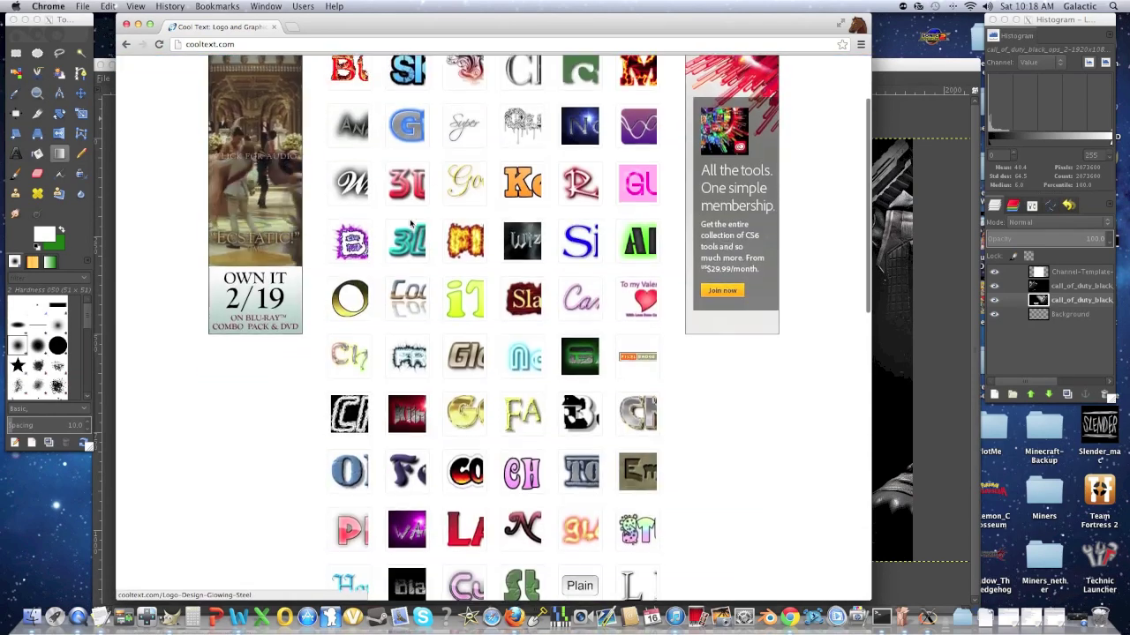
pyautogui.scroll(-8, 407, 223)
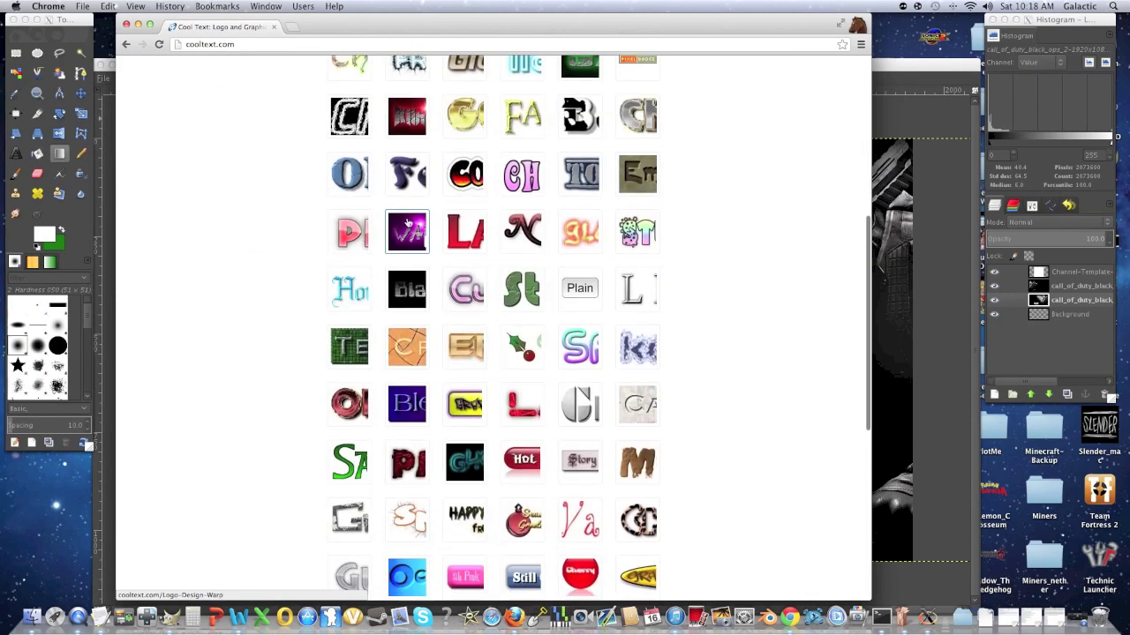
pyautogui.moveTo(522, 457)
pyautogui.click(522, 457)
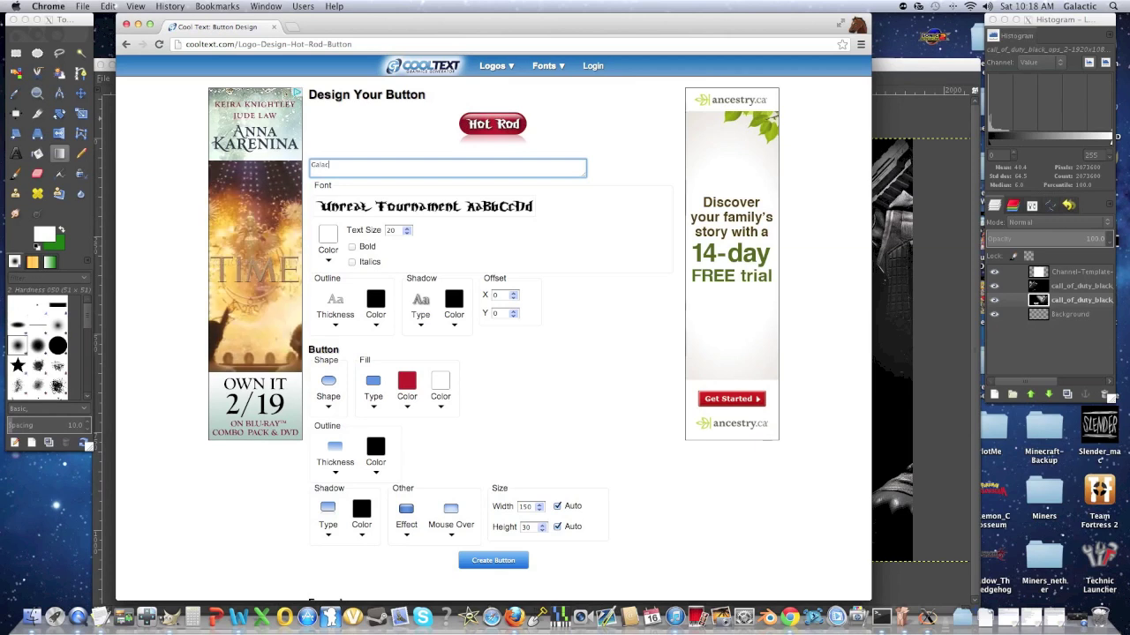
pyautogui.write('utorials')
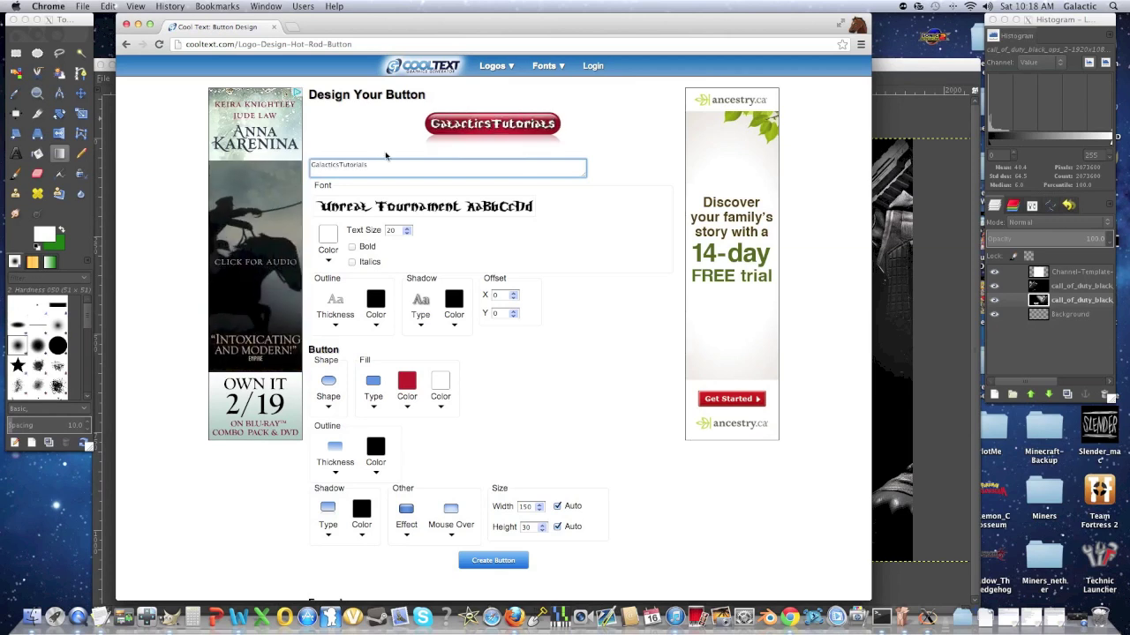
# Change the button's font to Ketchup Spaghetti from the random fonts.
pyautogui.click(389, 214)
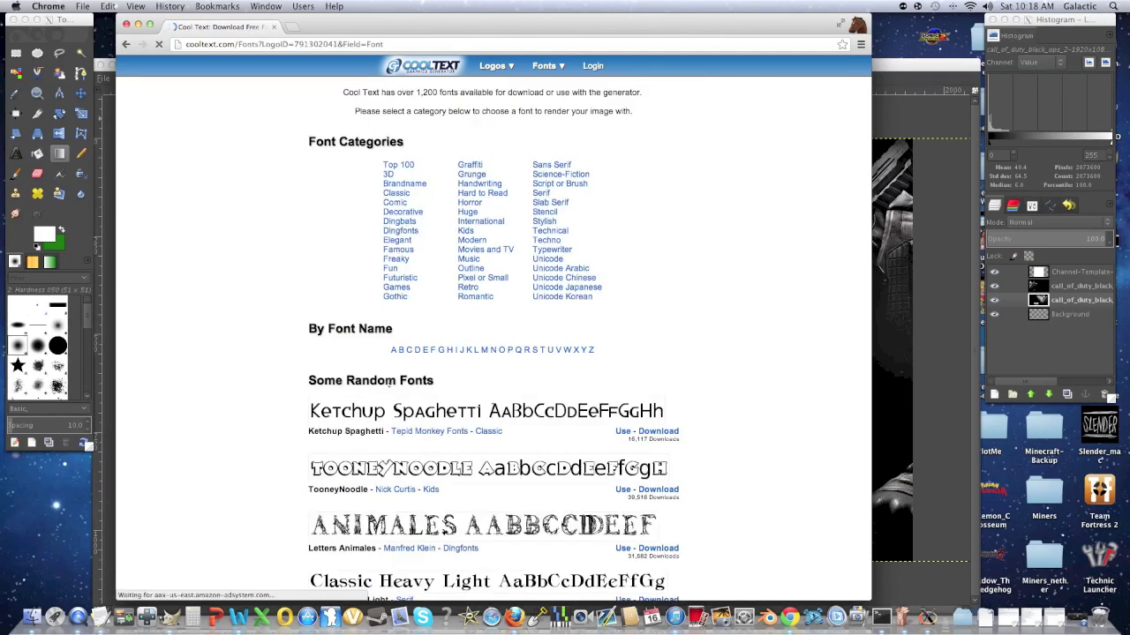
pyautogui.scroll(-1, 389, 385)
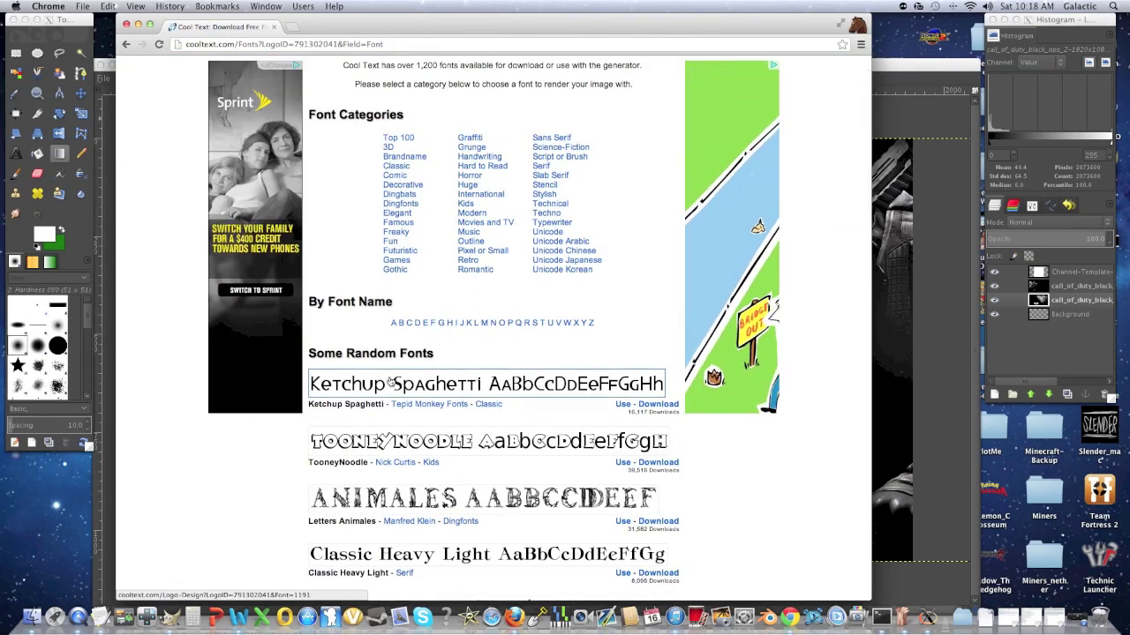
pyautogui.click(391, 381)
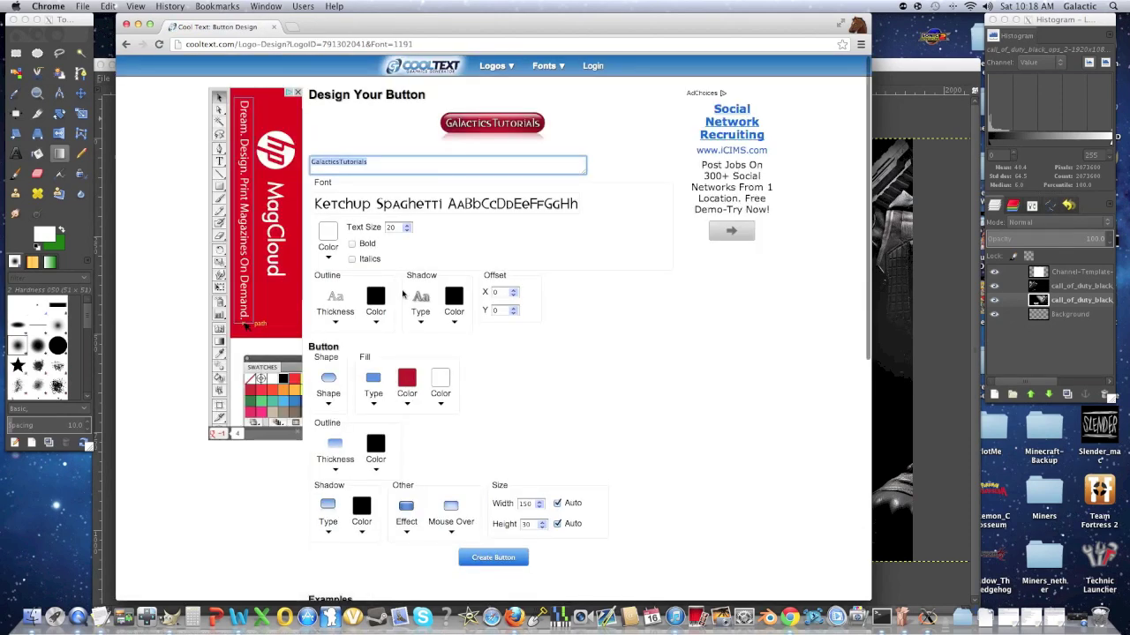
# Change the button's font to BatmanForeverAlternate from the top 100 fonts.
pyautogui.click(348, 204)
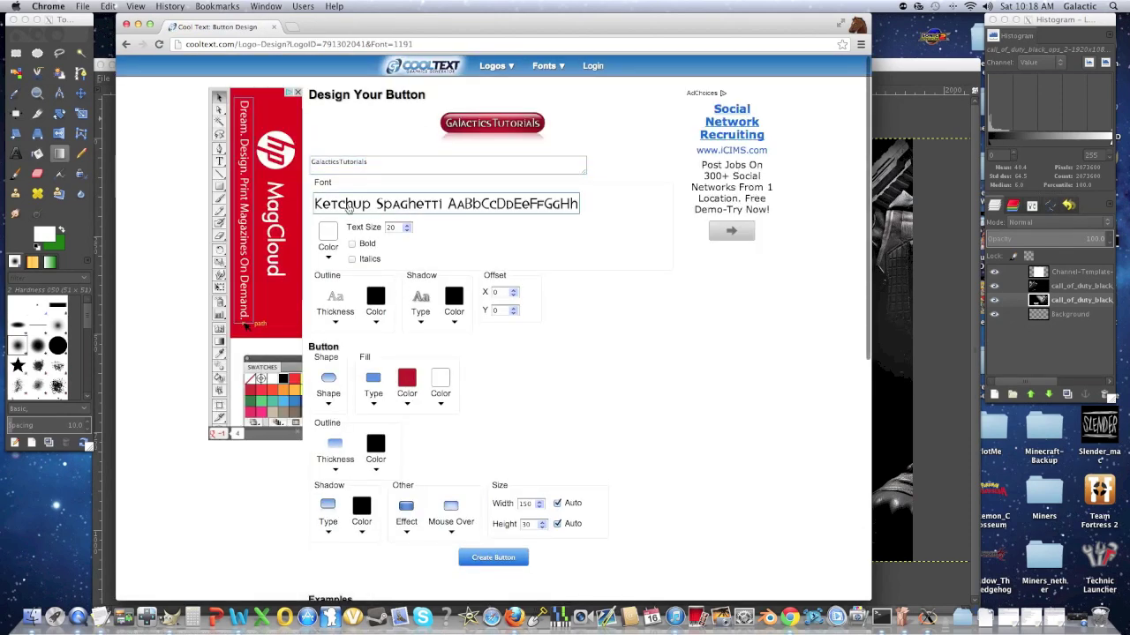
pyautogui.scroll(-10, 349, 248)
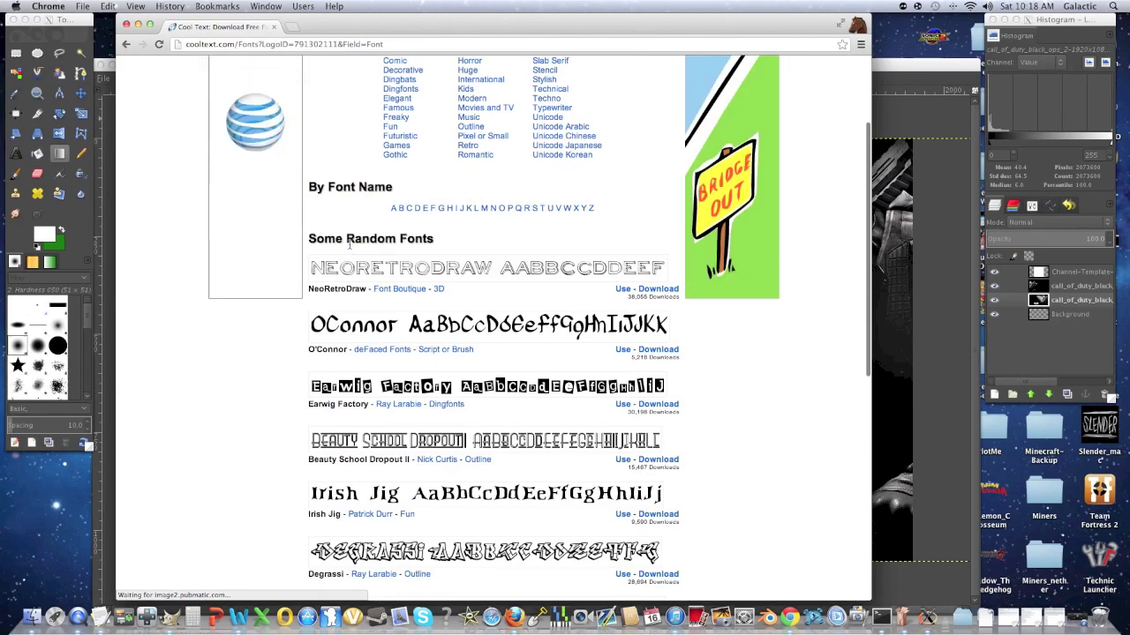
pyautogui.scroll(-8, 349, 248)
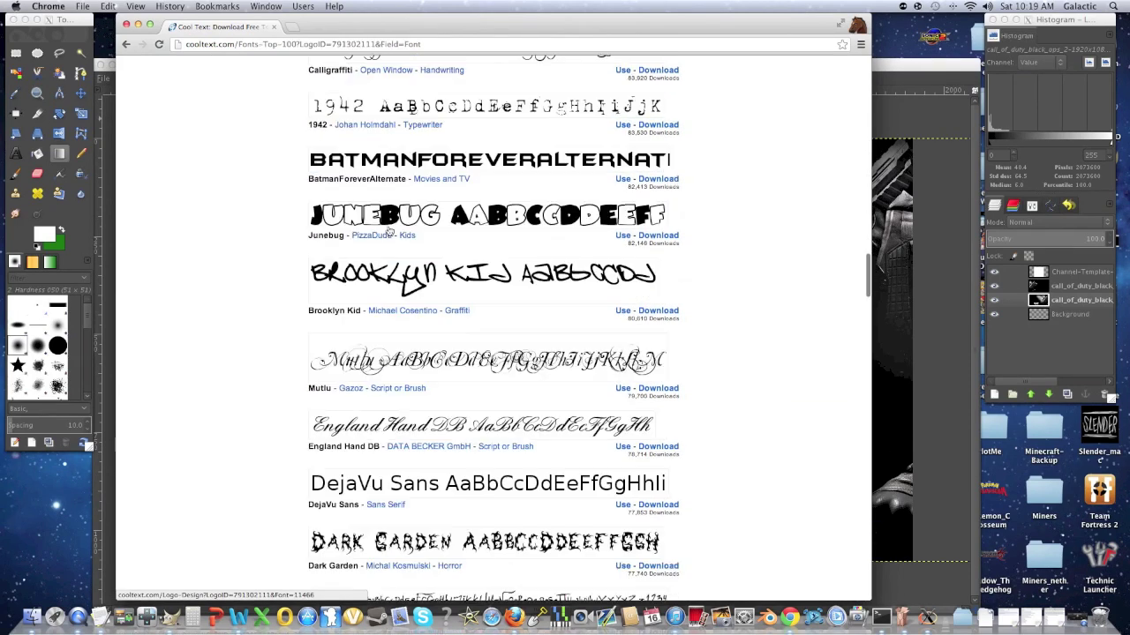
pyautogui.click(388, 205)
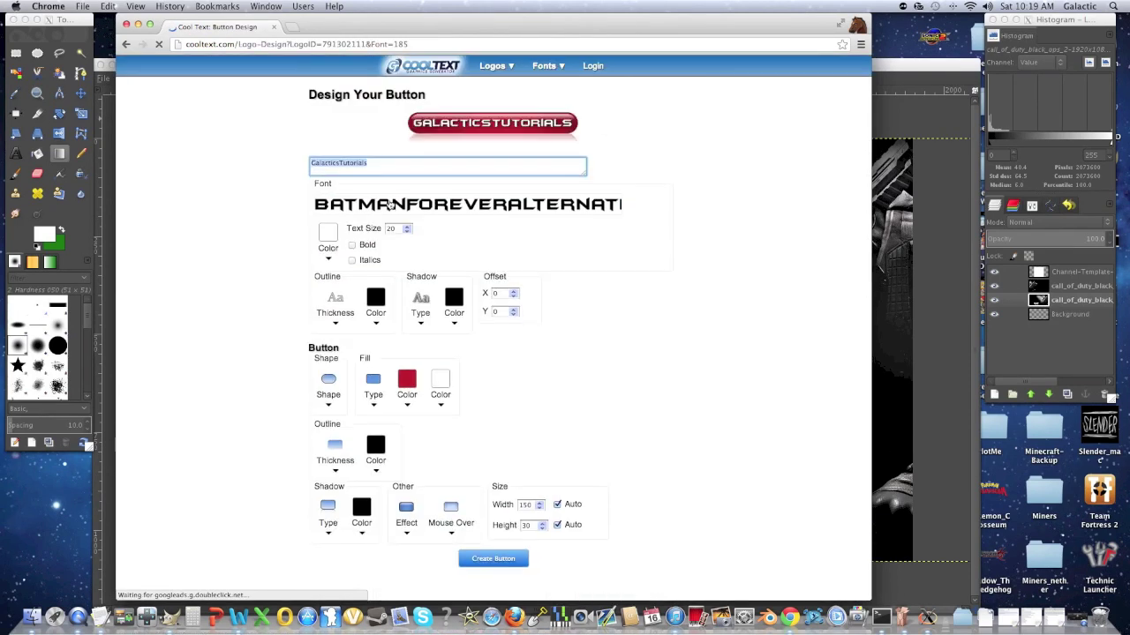
# Set the GalacticsTutorials button's text size to 50.
pyautogui.click(505, 170)
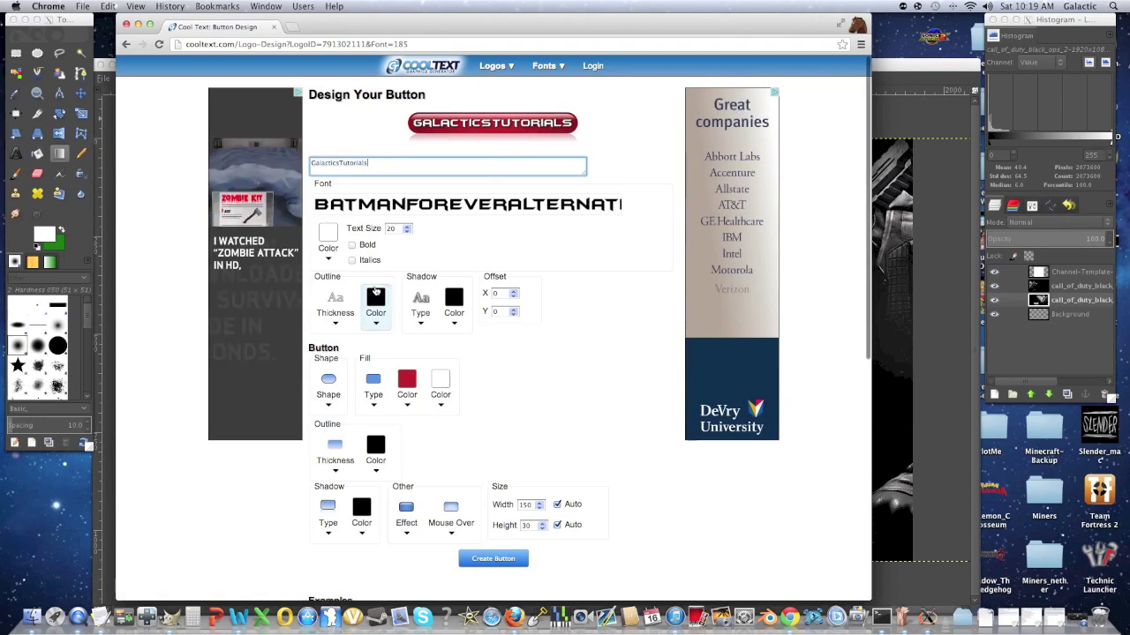
pyautogui.doubleClick(407, 227)
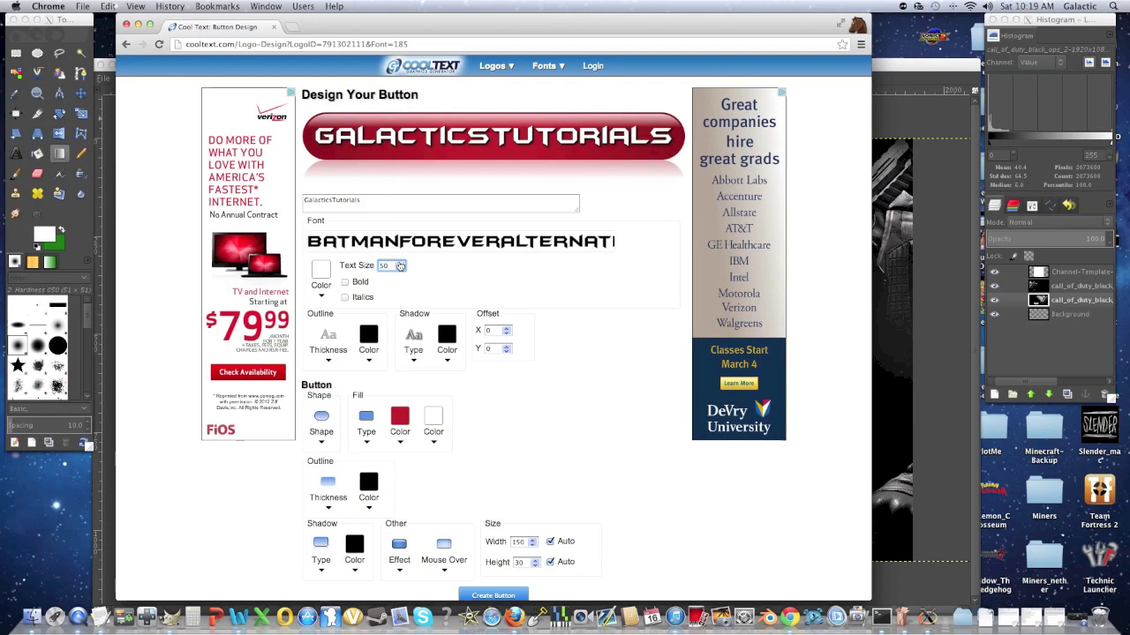
pyautogui.write('60')
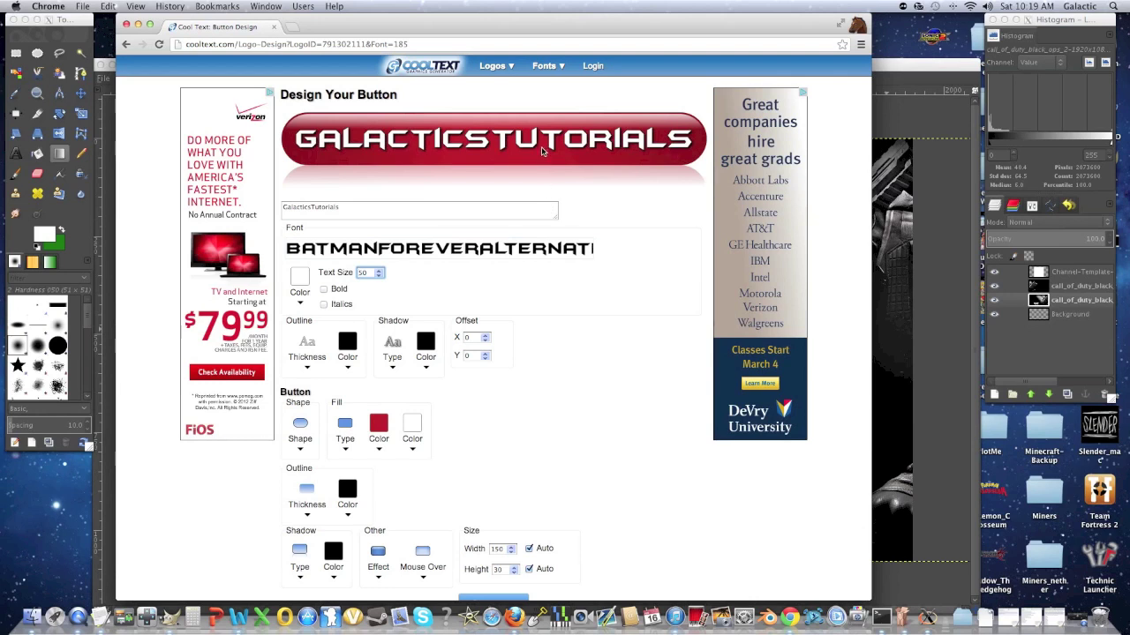
# Create the button, download its normal solid red image and close the browser window.
pyautogui.scroll(-3, 557, 208)
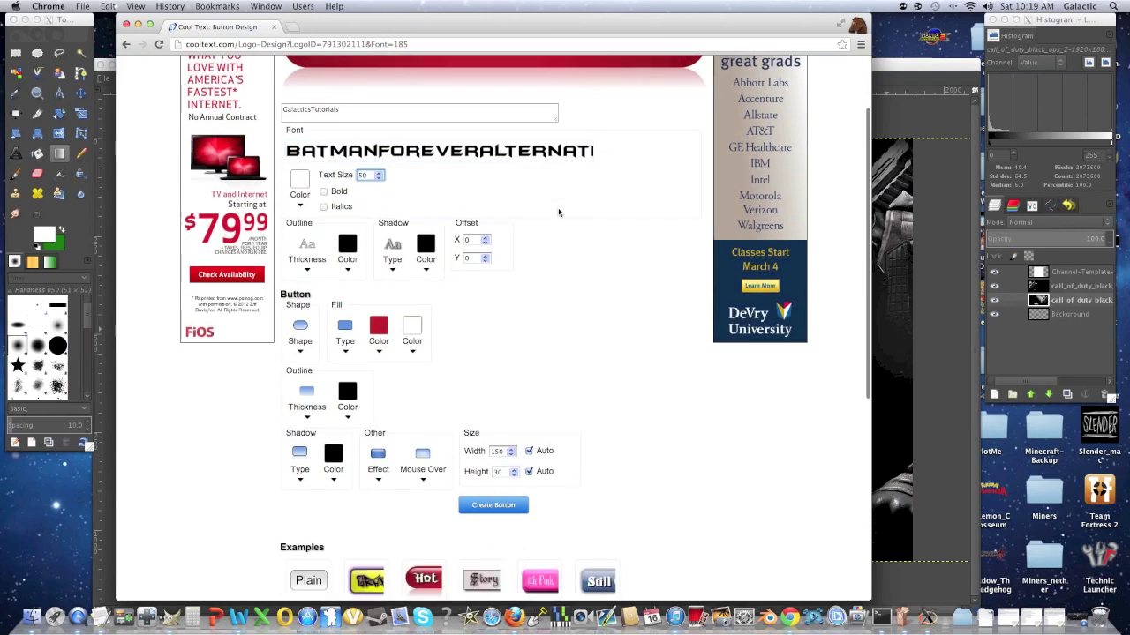
pyautogui.scroll(-7, 584, 256)
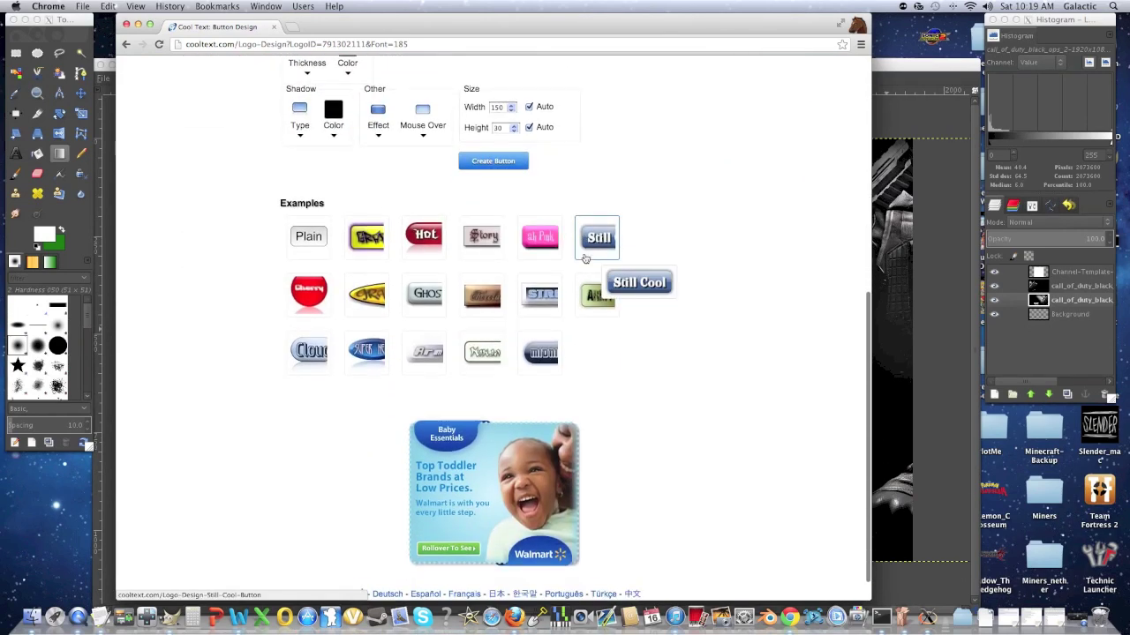
pyautogui.scroll(10, 585, 255)
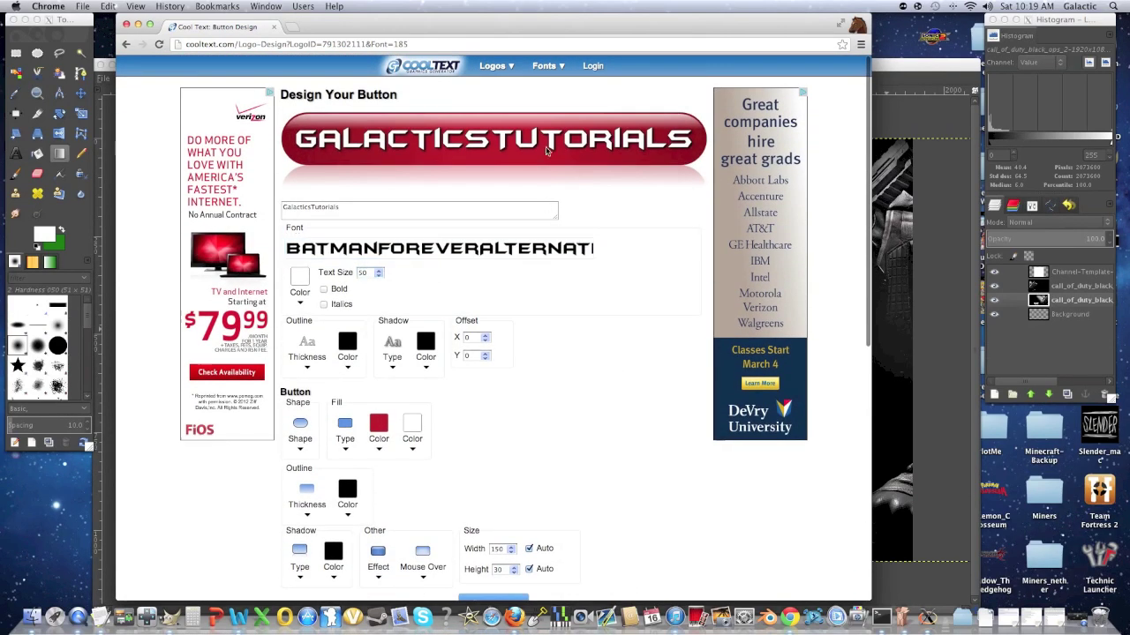
pyautogui.scroll(-4, 509, 412)
pyautogui.click(499, 425)
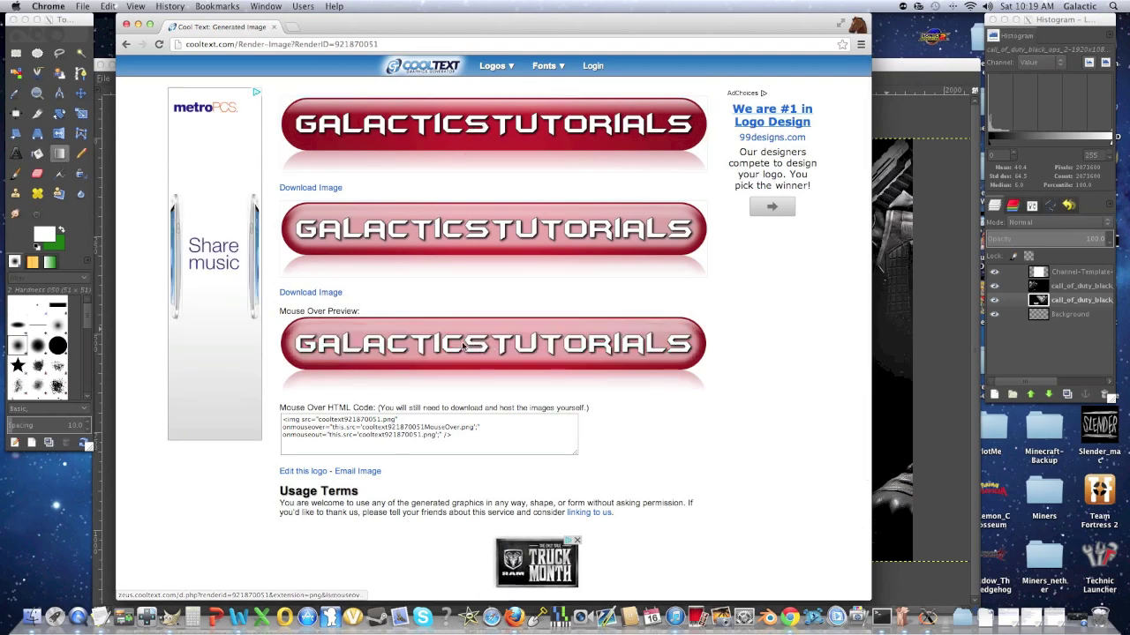
pyautogui.click(369, 123)
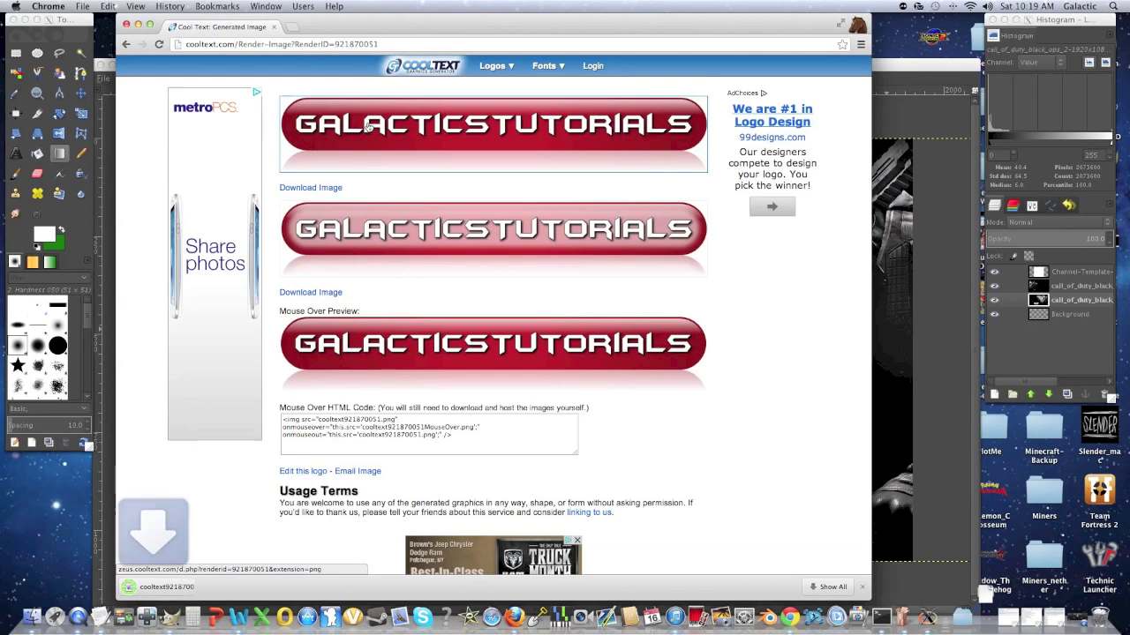
pyautogui.click(126, 24)
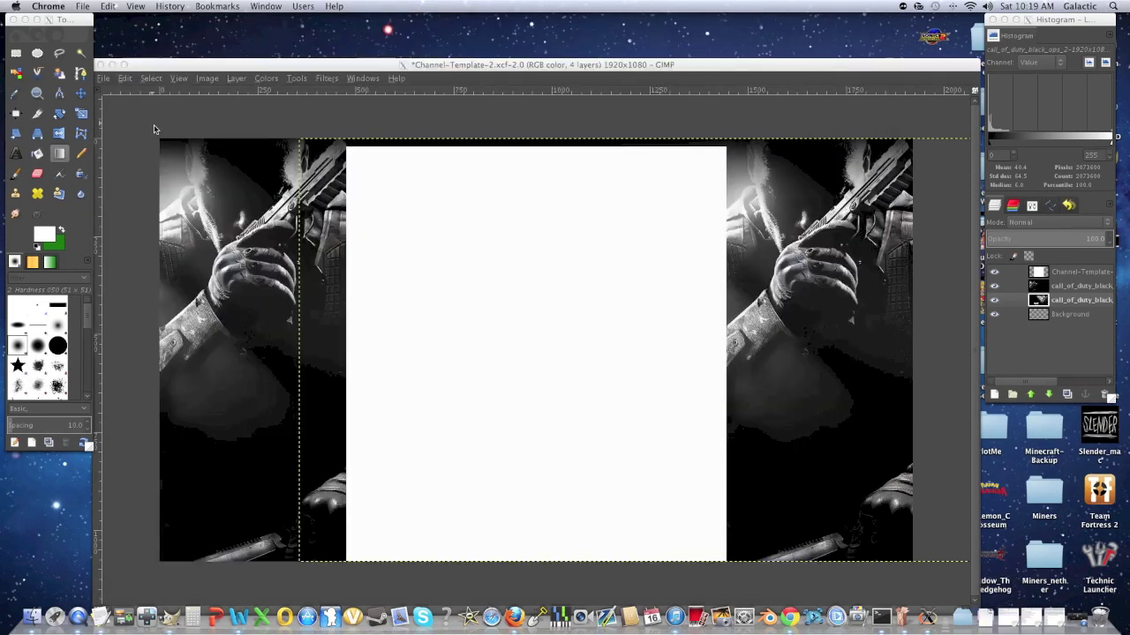
# Import GalacticsTutorialsText.png from the youtube_channel_2012 folder as a layer in the channel template.
pyautogui.click(108, 83)
pyautogui.click(104, 79)
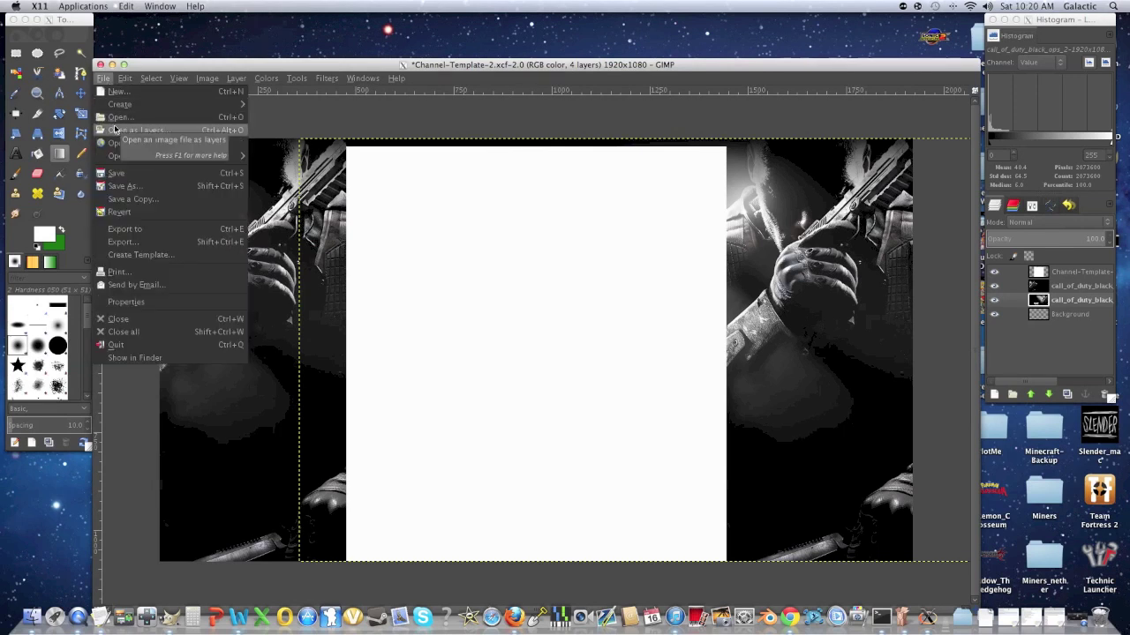
pyautogui.click(115, 131)
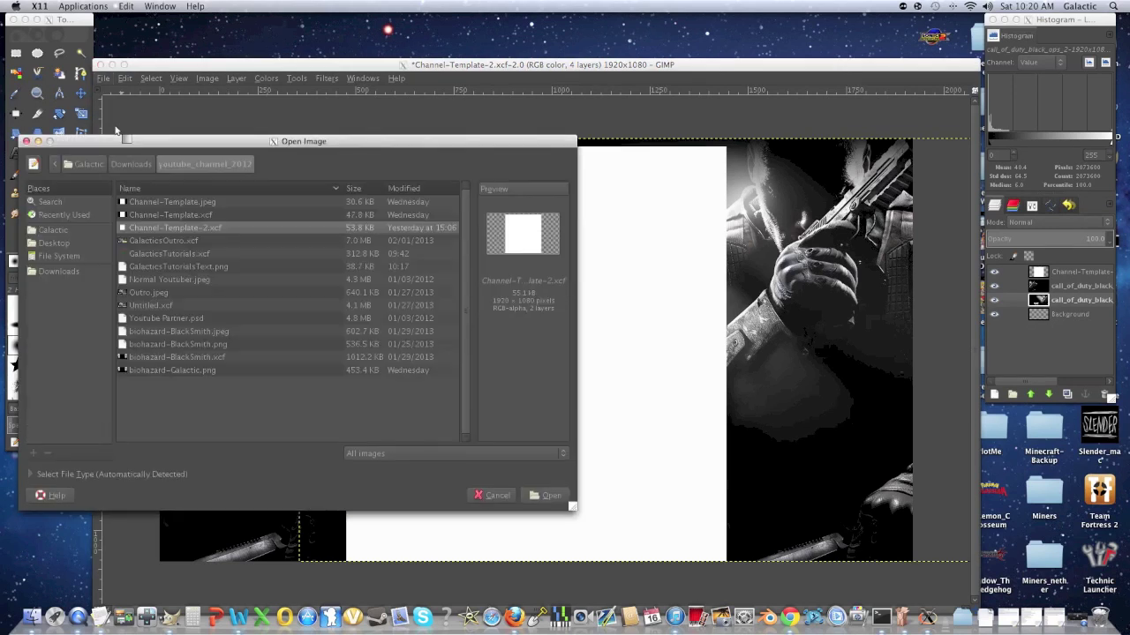
pyautogui.click(201, 268)
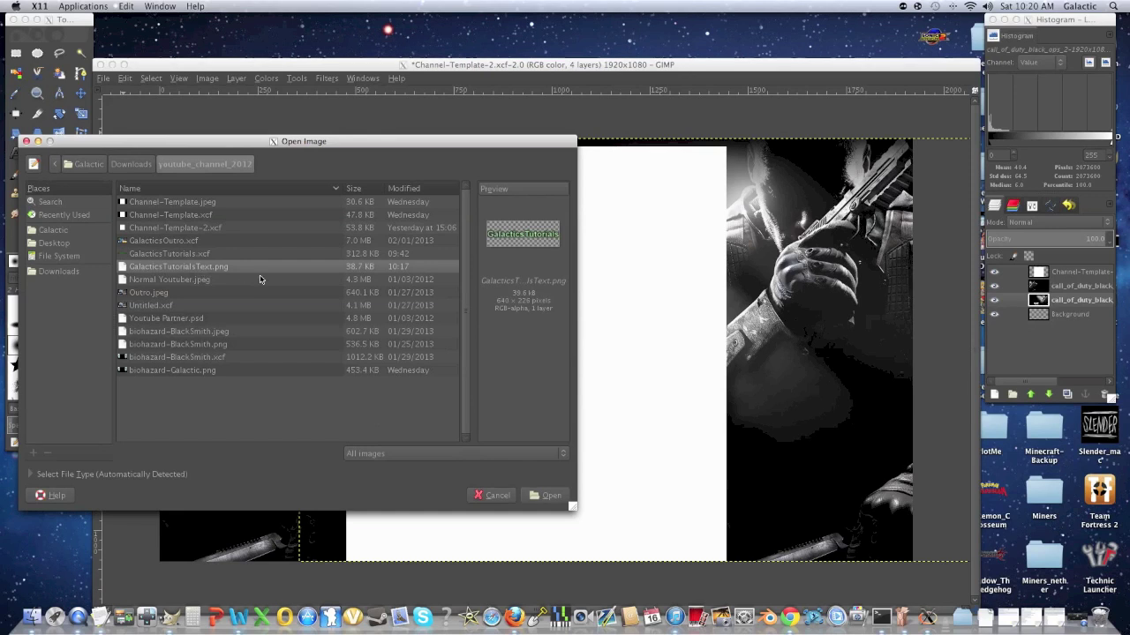
pyautogui.click(538, 495)
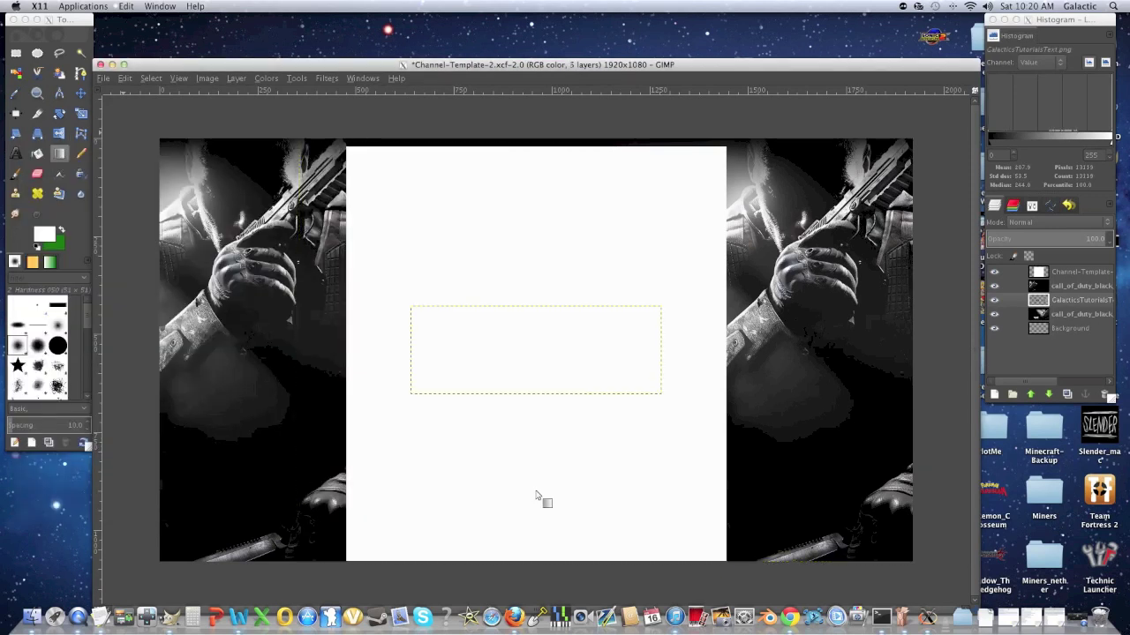
# Raise the GalacticsTutorials title layer above the template and try positioning it over the artwork beside the white area.
pyautogui.click(76, 92)
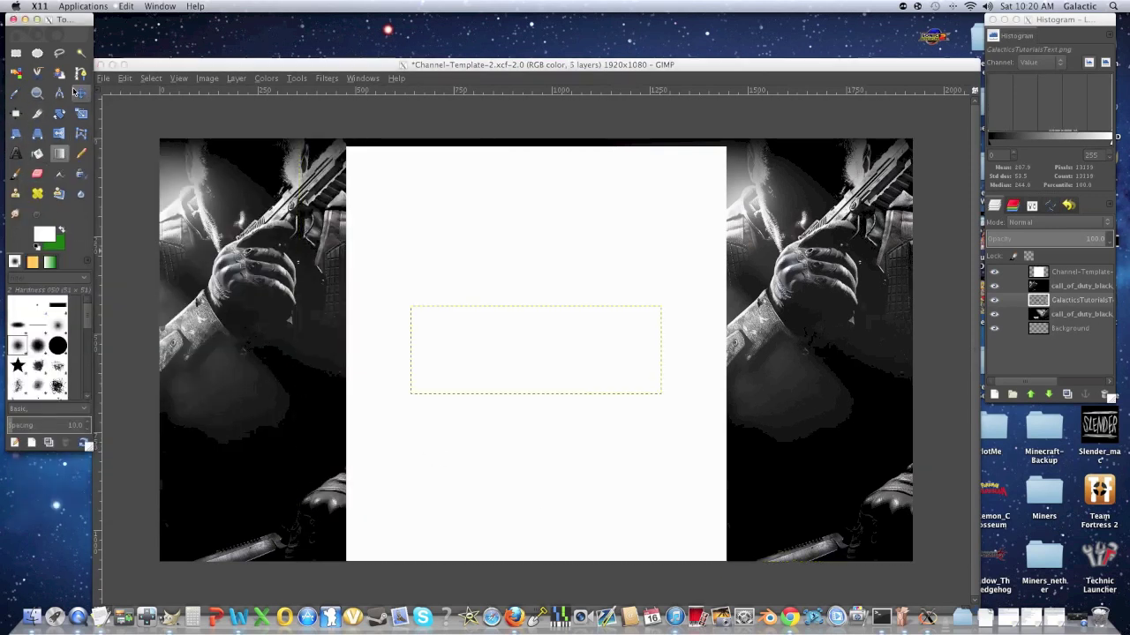
pyautogui.moveTo(509, 360); pyautogui.dragTo(507, 360)
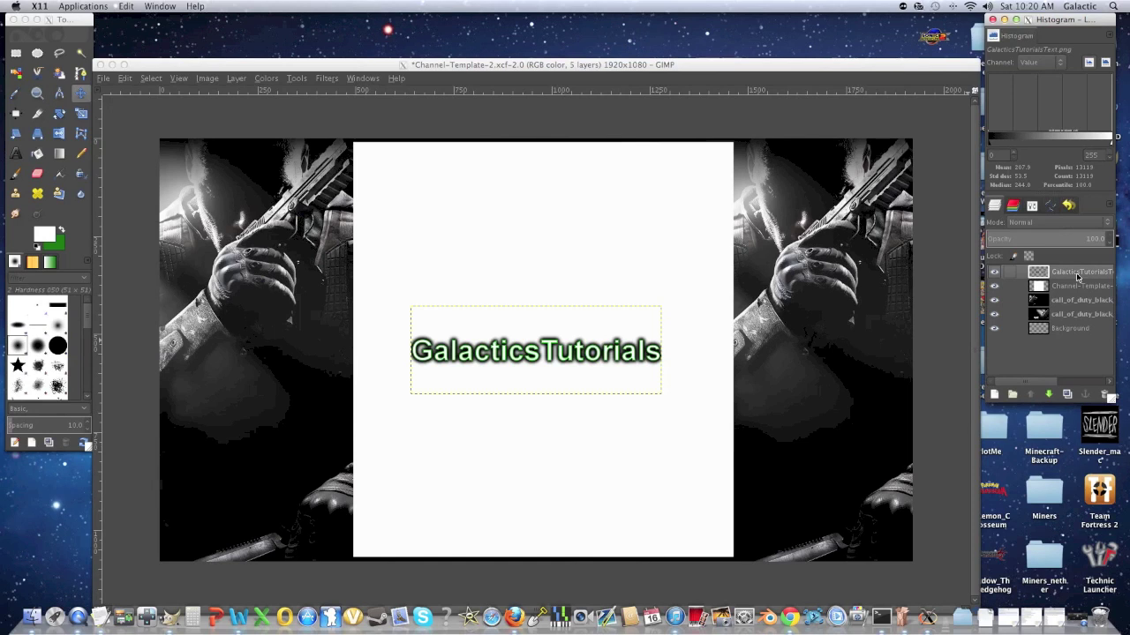
pyautogui.moveTo(568, 362); pyautogui.dragTo(810, 397)
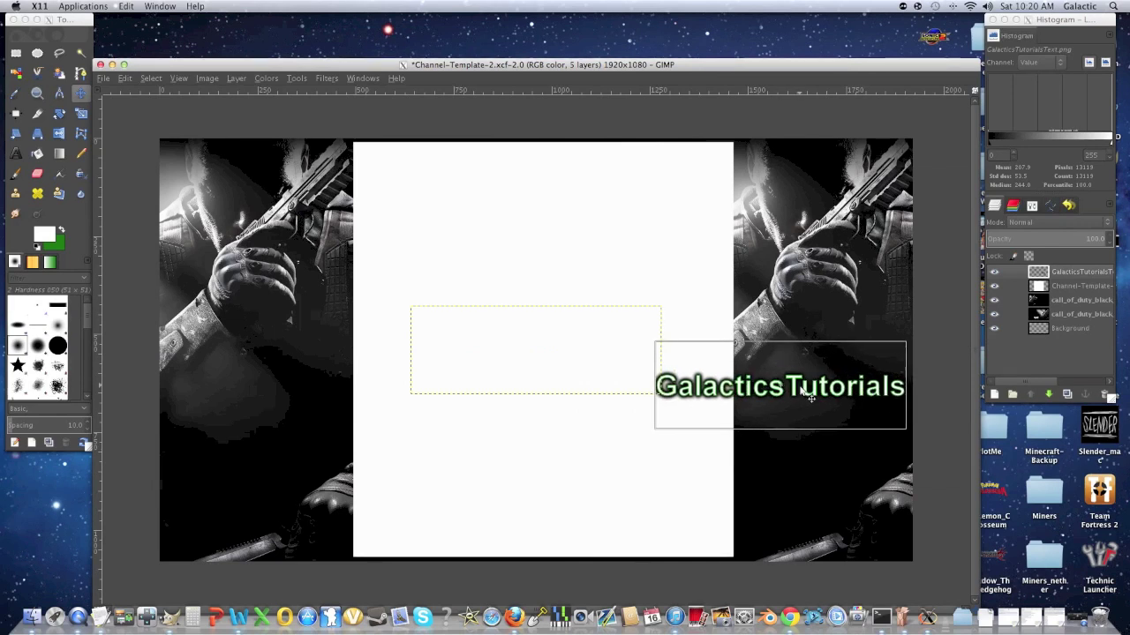
pyautogui.moveTo(811, 398); pyautogui.dragTo(804, 370)
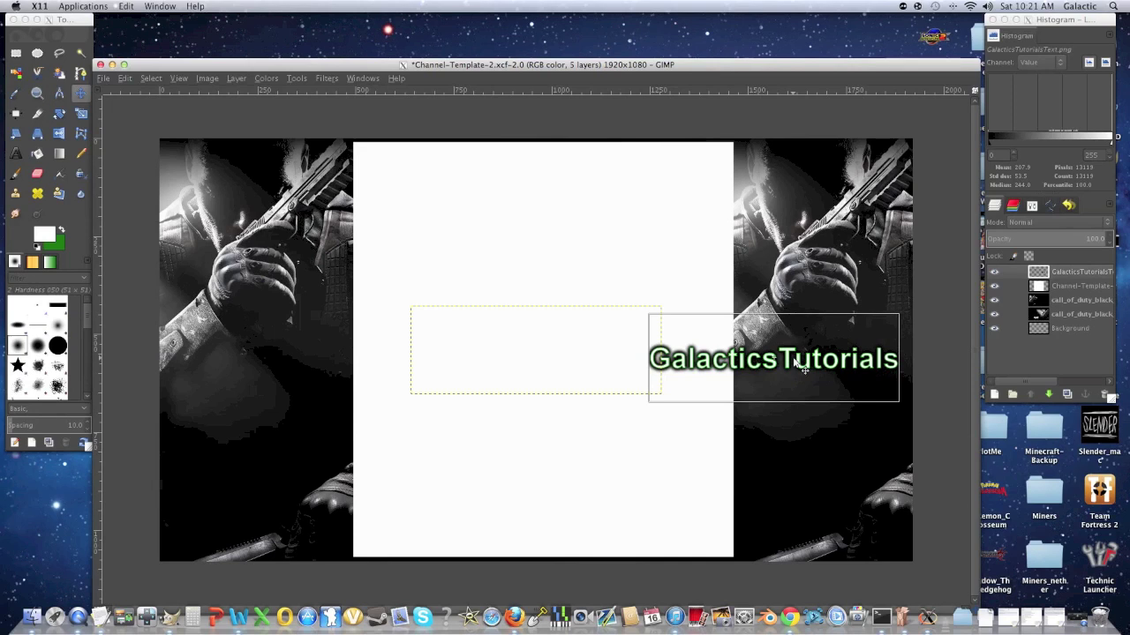
pyautogui.moveTo(804, 369); pyautogui.dragTo(819, 467)
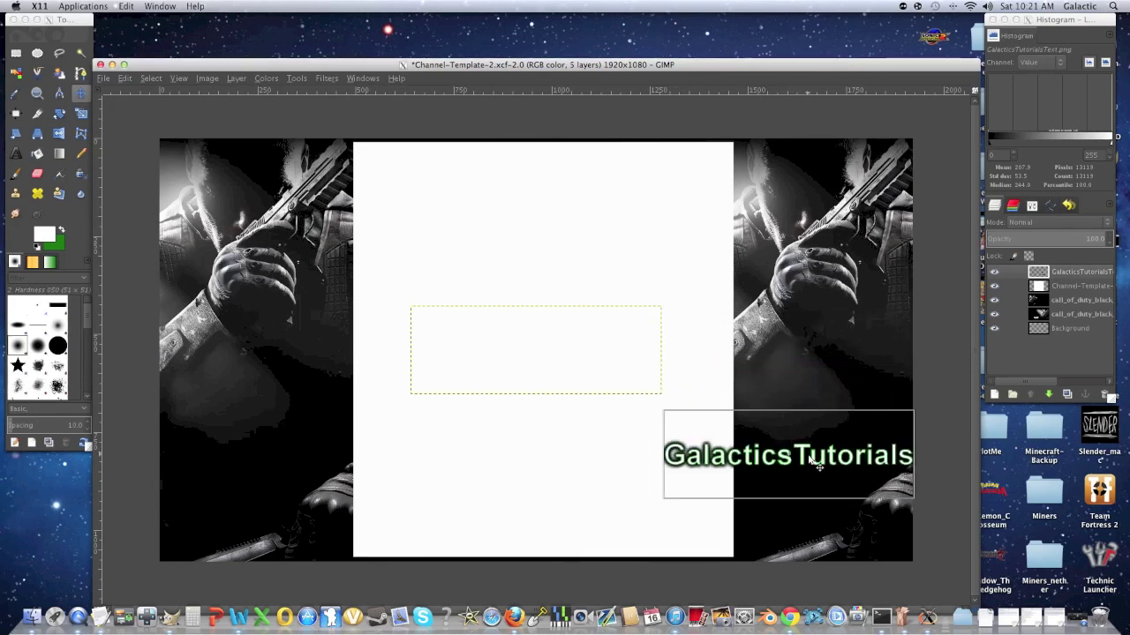
# Undo the title layer's moves, its reordering and its import into the channel template.
pyautogui.hotkey('ctrl', 'z')
pyautogui.hotkey('ctrl', 'z')
pyautogui.hotkey('ctrl', 'z')
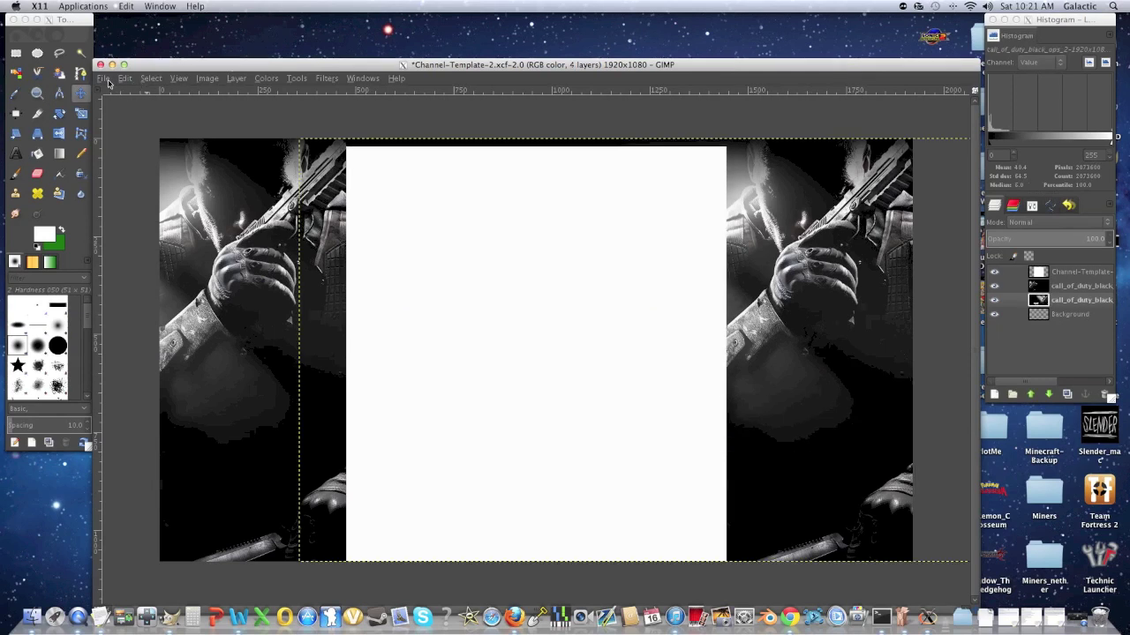
# Open GalacticsTutorialsText.png as a separate image and move its window clear of the channel template.
pyautogui.click(106, 80)
pyautogui.click(114, 120)
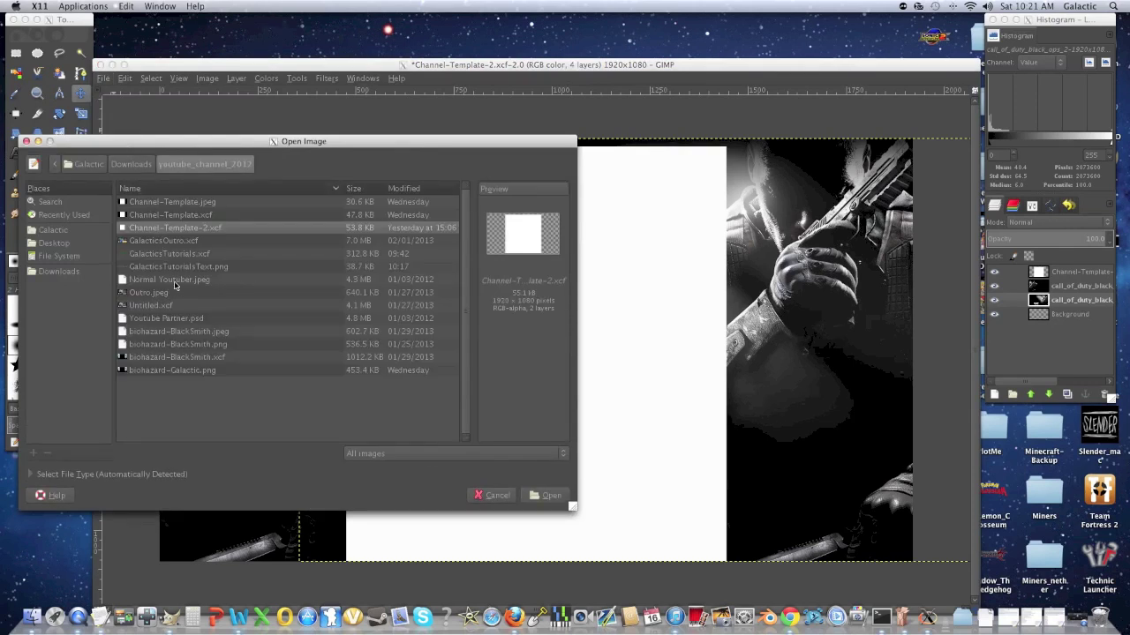
pyautogui.click(184, 268)
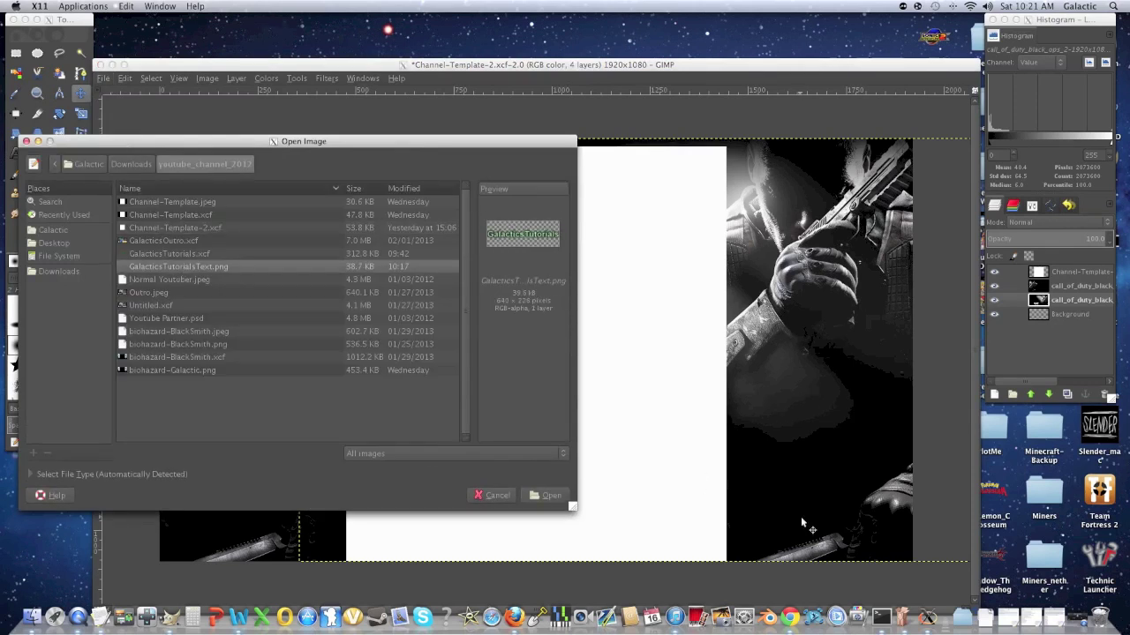
pyautogui.click(553, 497)
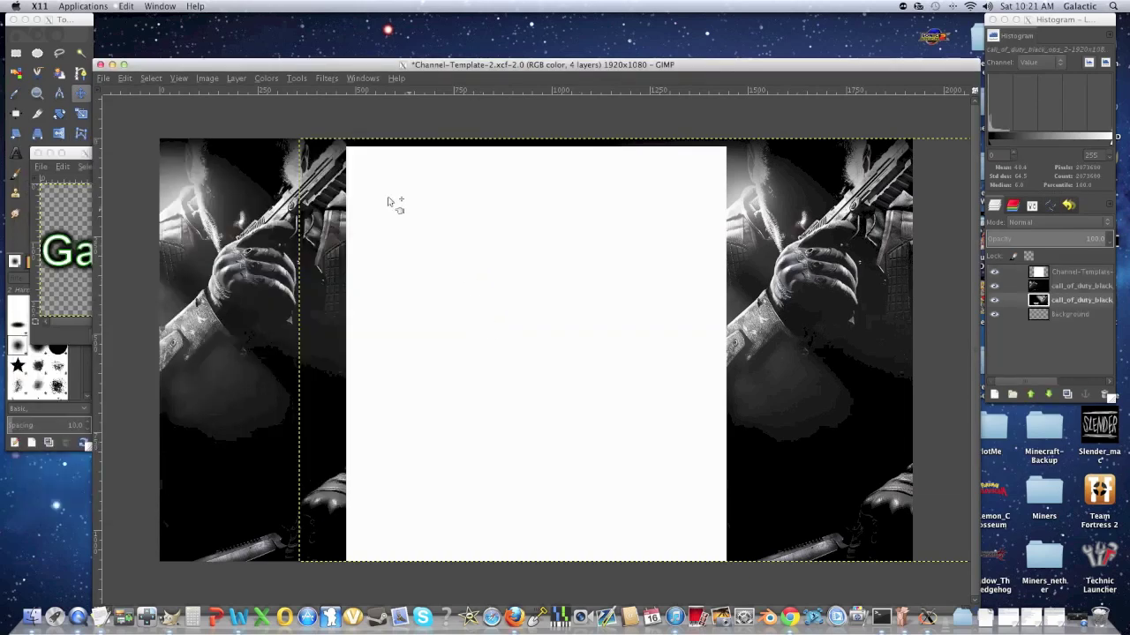
pyautogui.moveTo(75, 152); pyautogui.dragTo(741, 6)
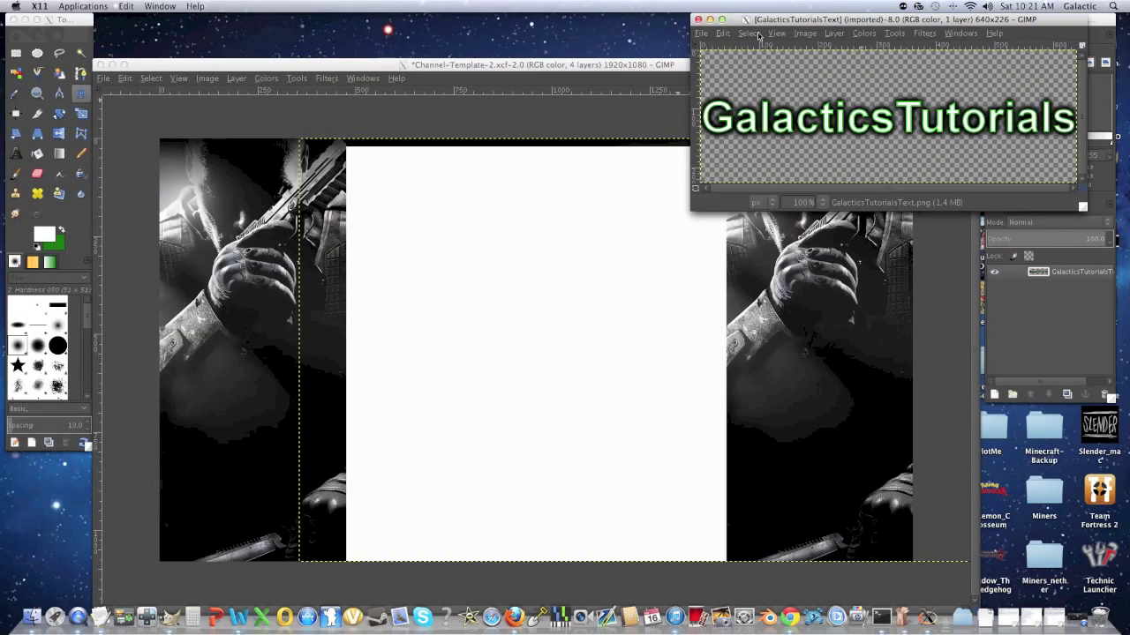
# Measure a vertical span of the dark side strip along the white area's left edge with the Measure tool.
pyautogui.click(804, 33)
pyautogui.click(811, 37)
pyautogui.click(61, 101)
pyautogui.click(60, 95)
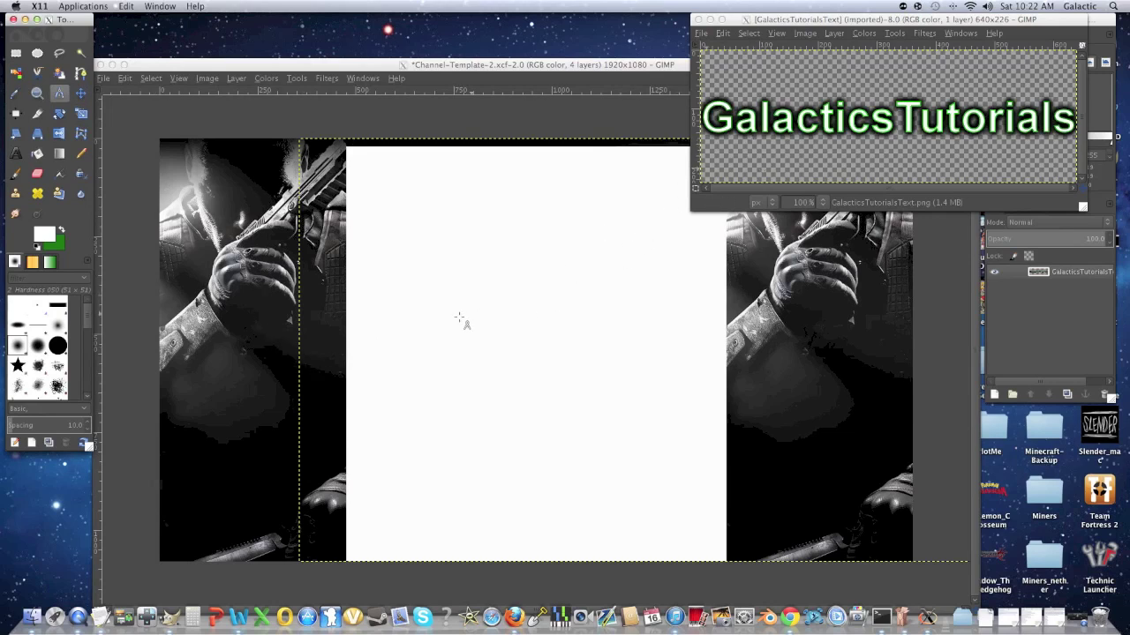
pyautogui.click(344, 326)
pyautogui.click(345, 325)
pyautogui.click(342, 466)
pyautogui.moveTo(342, 467); pyautogui.dragTo(345, 469)
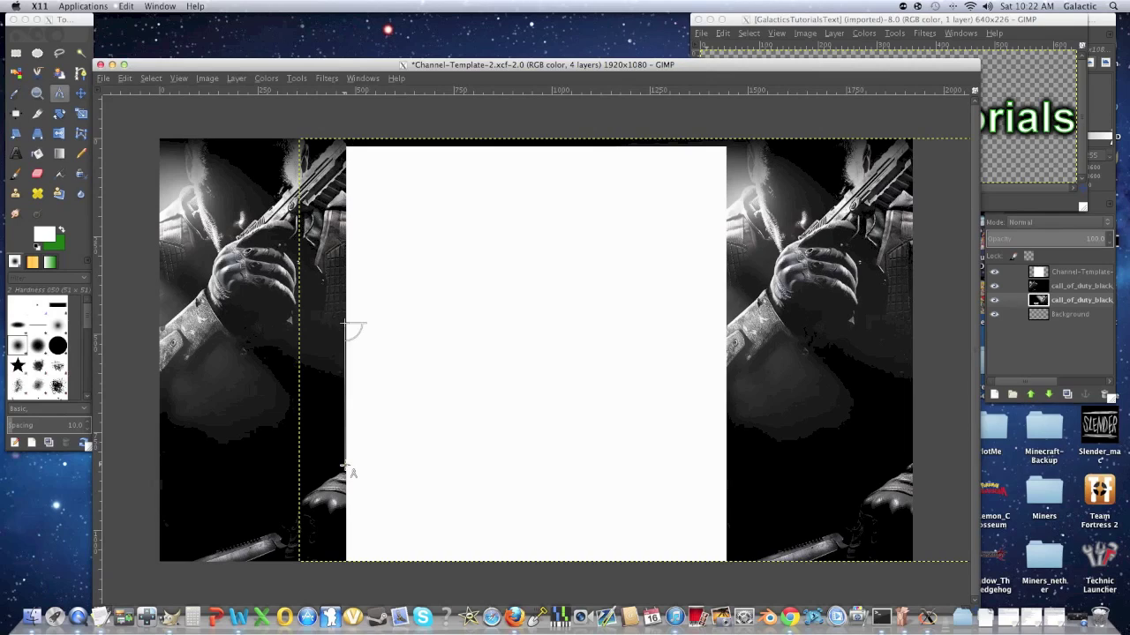
# Move the template window up and measure the lower part of the white area's right edge.
pyautogui.doubleClick(424, 64)
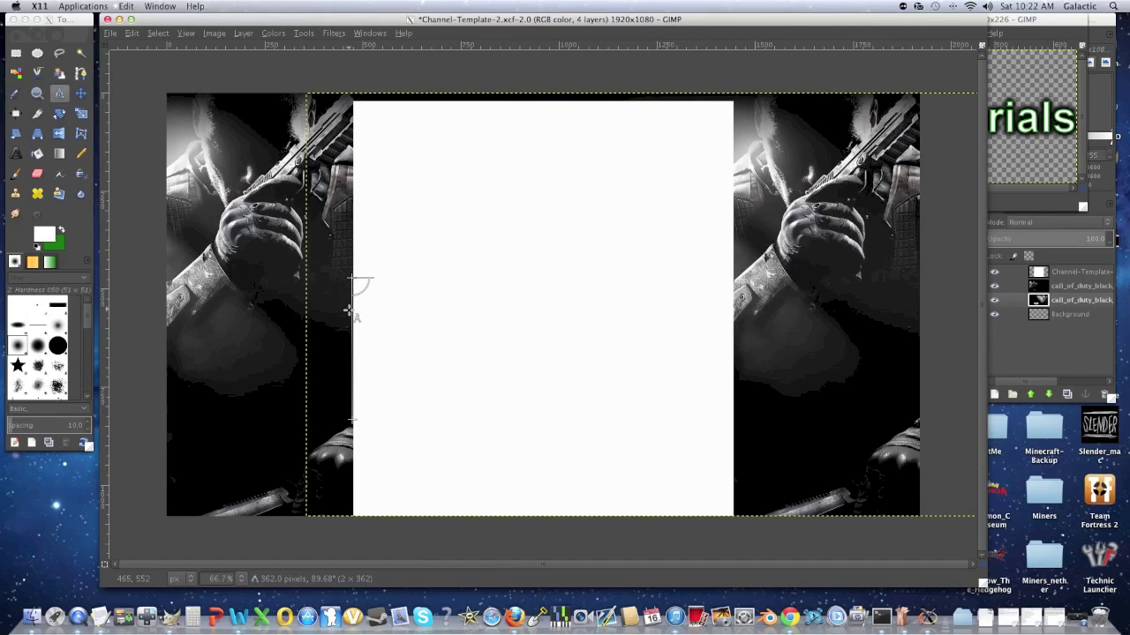
pyautogui.click(737, 342)
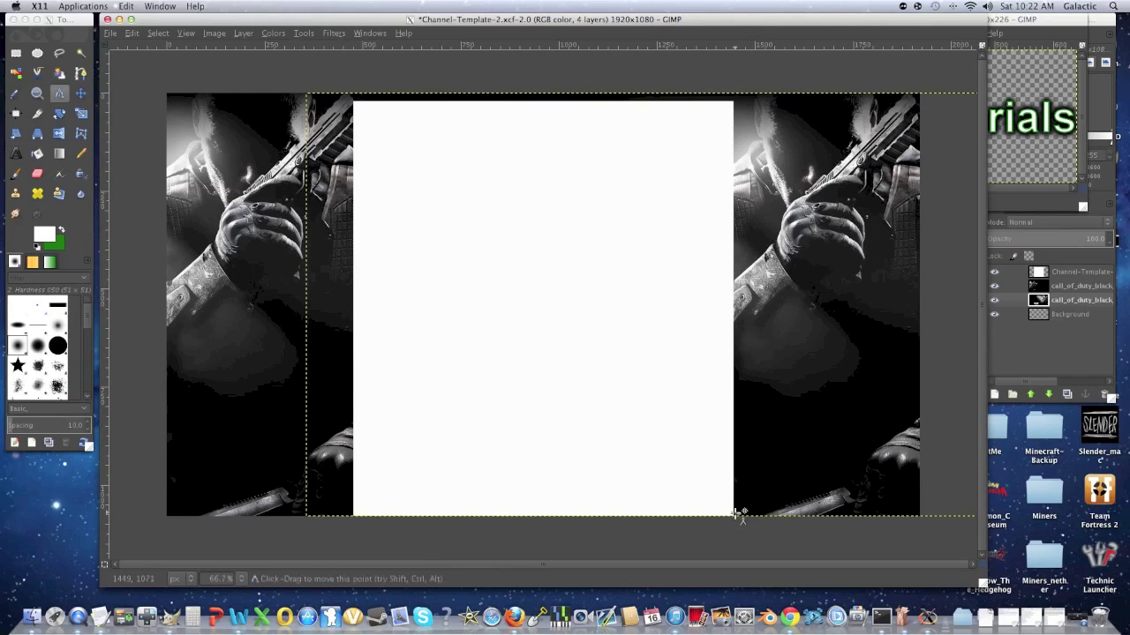
pyautogui.moveTo(733, 500); pyautogui.dragTo(734, 342)
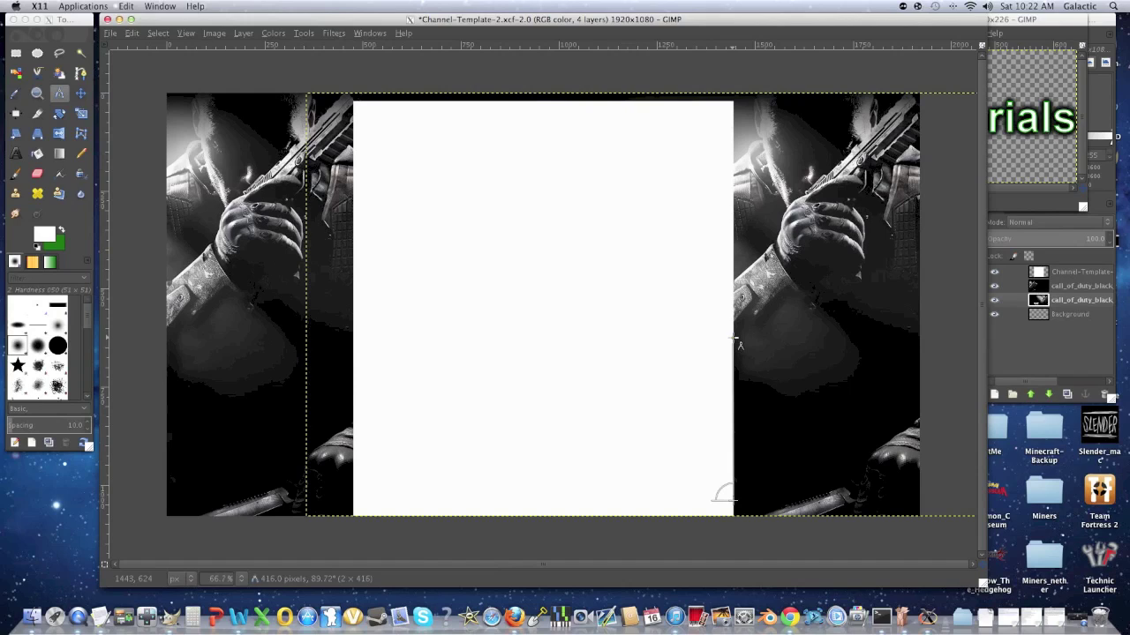
# Scale the GalacticsTutorialsText image to 360 × 127 pixels.
pyautogui.click(1049, 124)
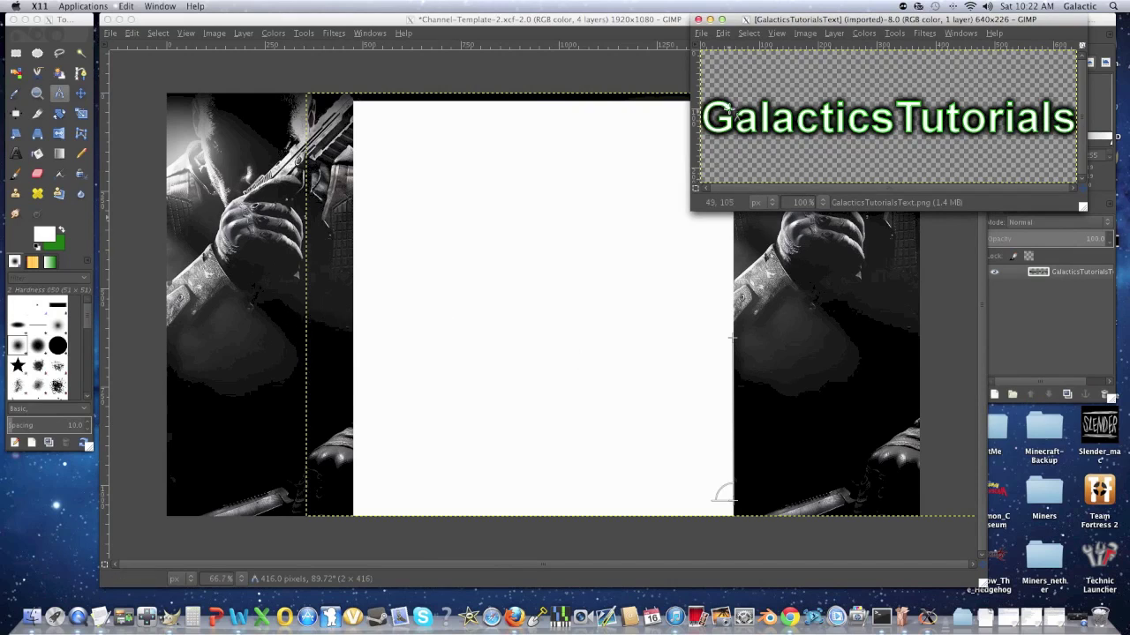
pyautogui.click(803, 34)
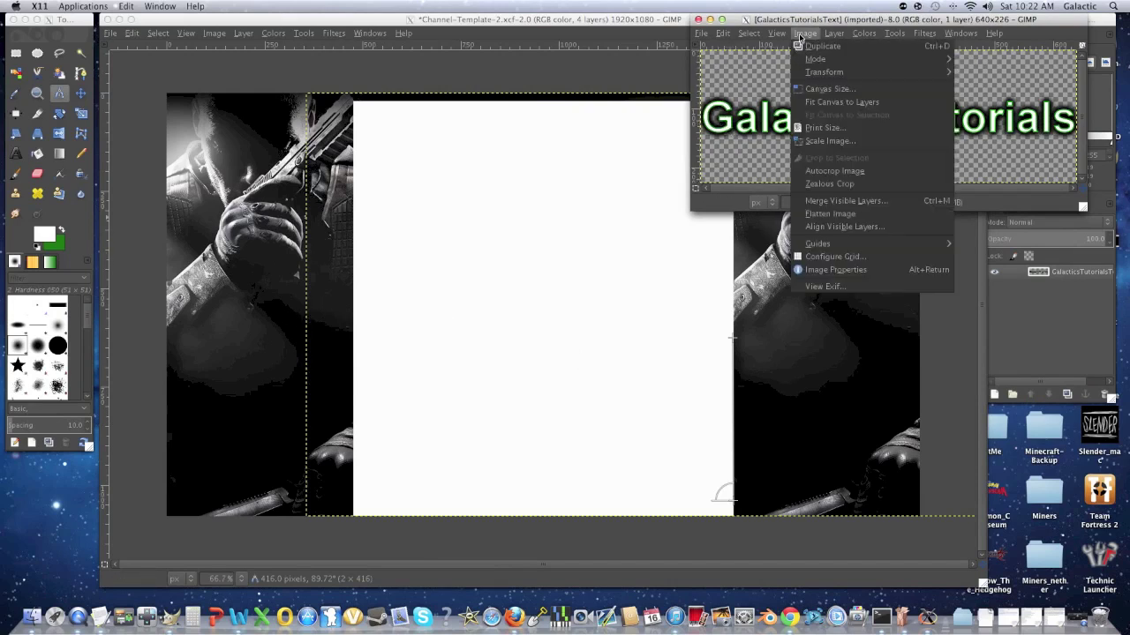
pyautogui.click(815, 141)
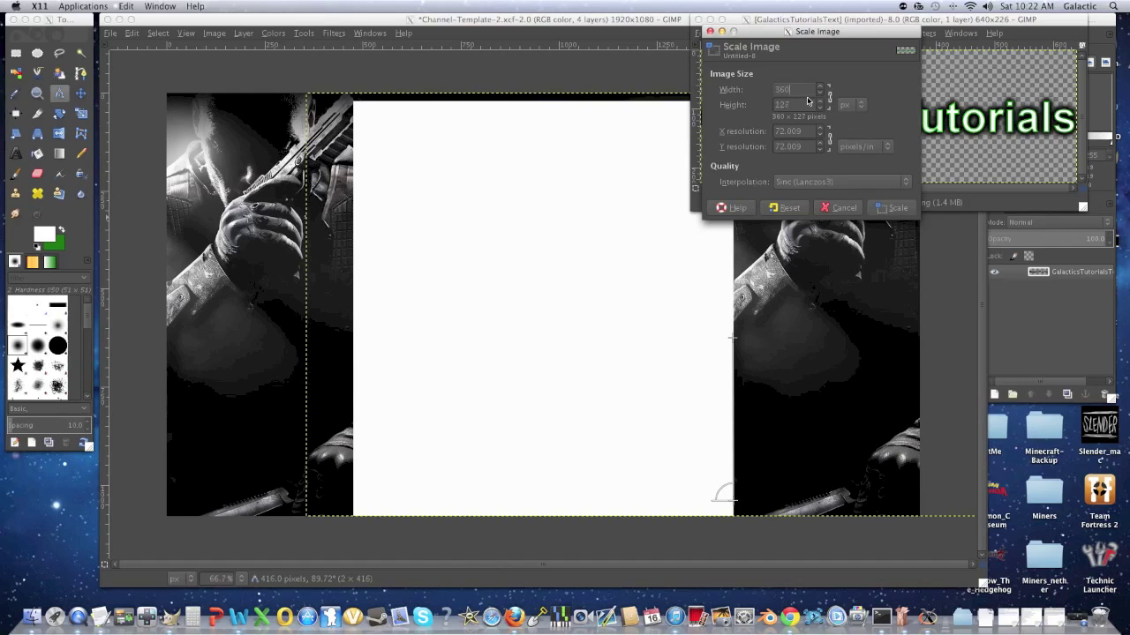
pyautogui.click(892, 208)
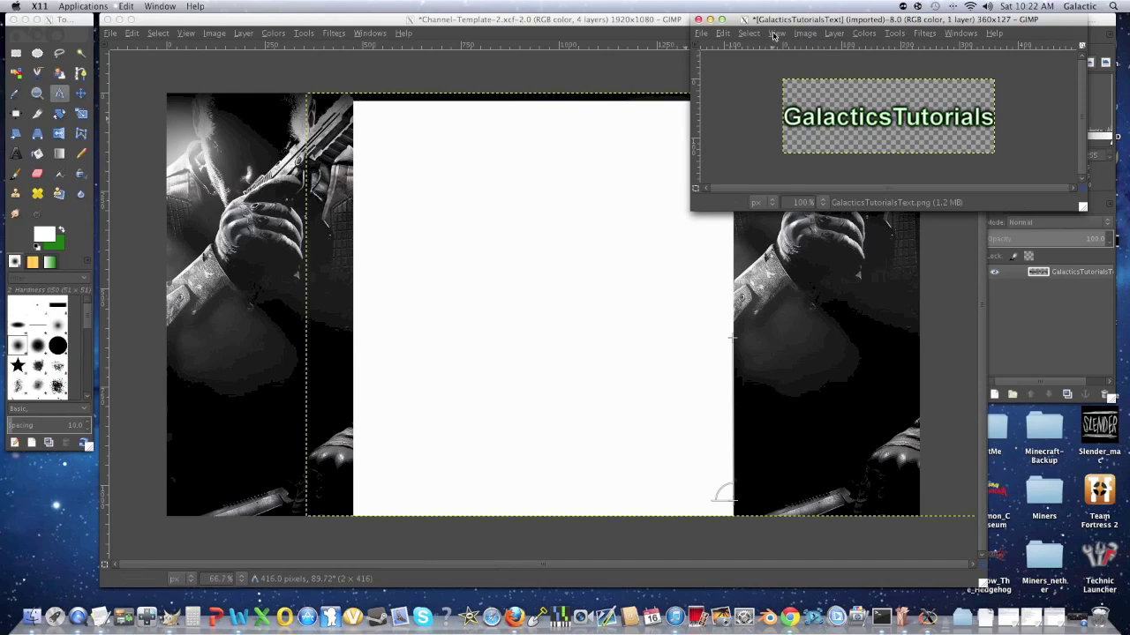
# Rotate the title image 90° counter-clockwise and shift its window over the channel template.
pyautogui.click(799, 34)
pyautogui.moveTo(818, 76)
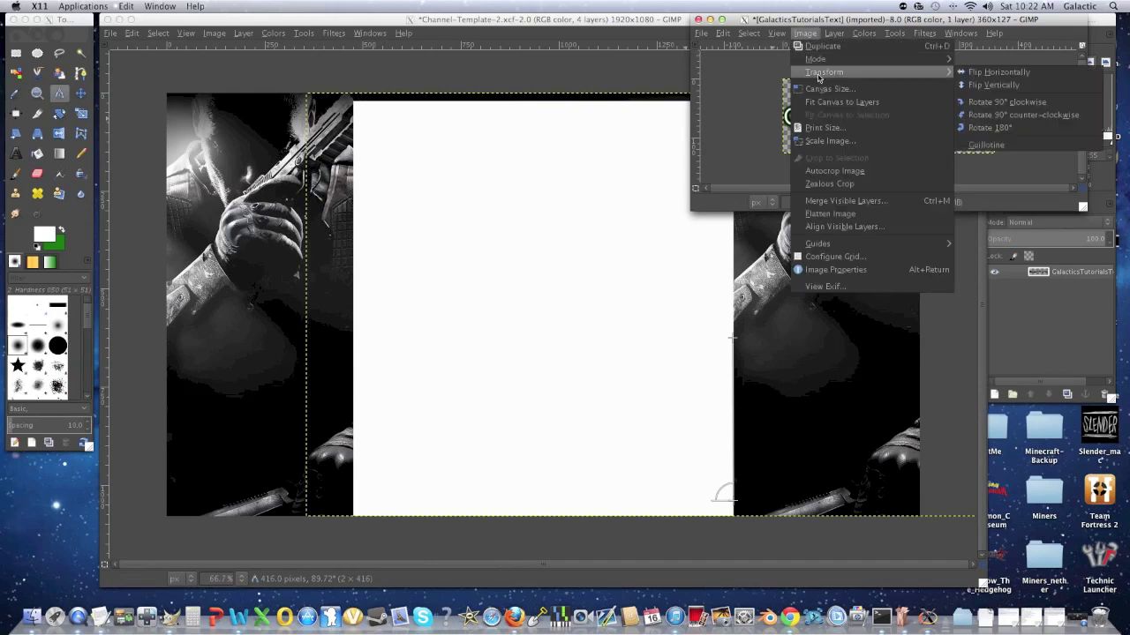
pyautogui.click(971, 118)
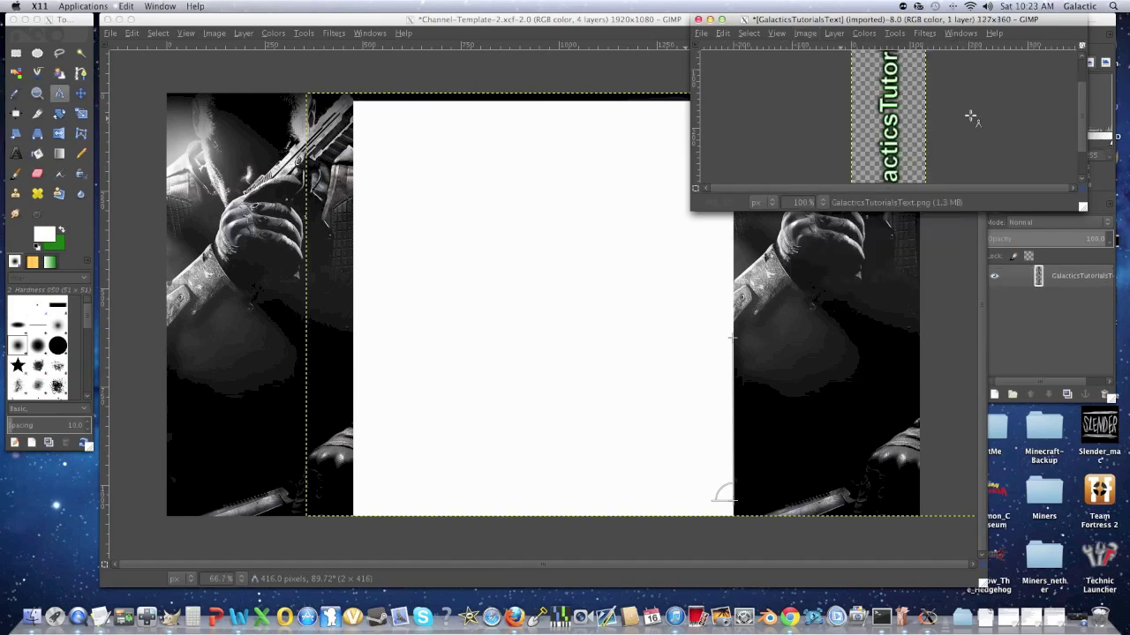
pyautogui.moveTo(956, 24); pyautogui.dragTo(860, 31)
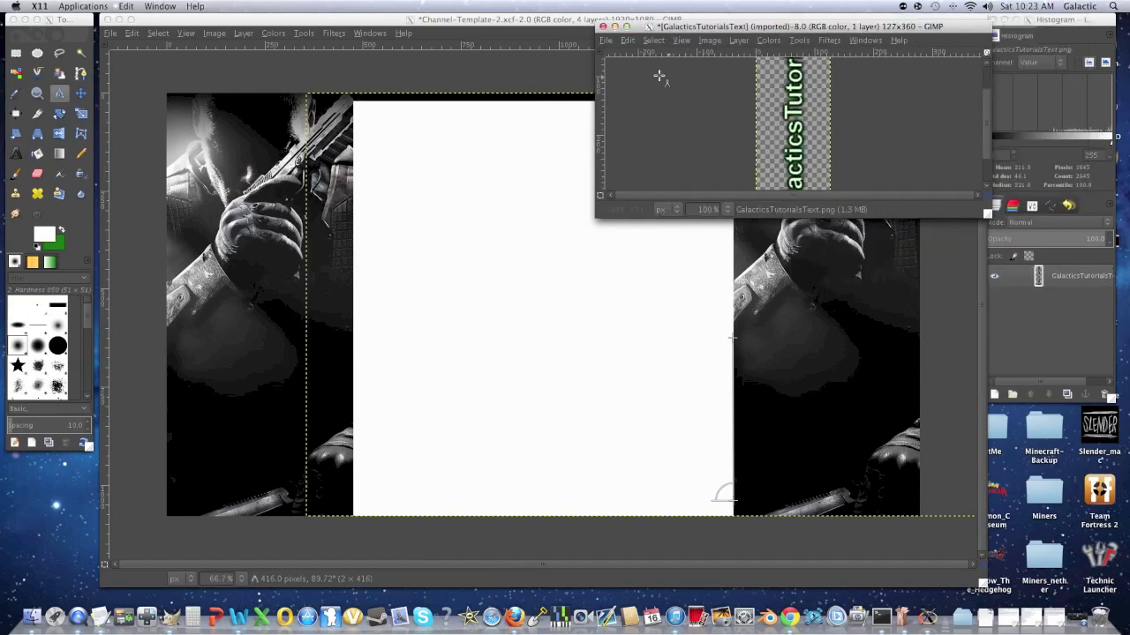
# Export the rotated title as GalacticsTutorialsText-1.png with the default PNG options.
pyautogui.click(606, 40)
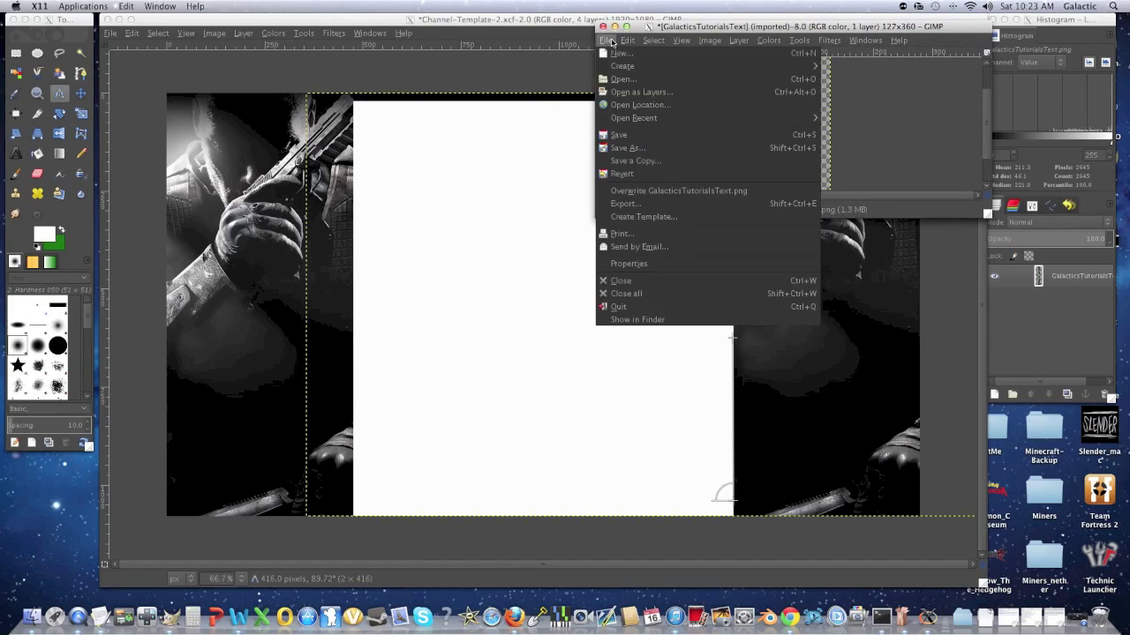
pyautogui.click(643, 212)
pyautogui.click(193, 61)
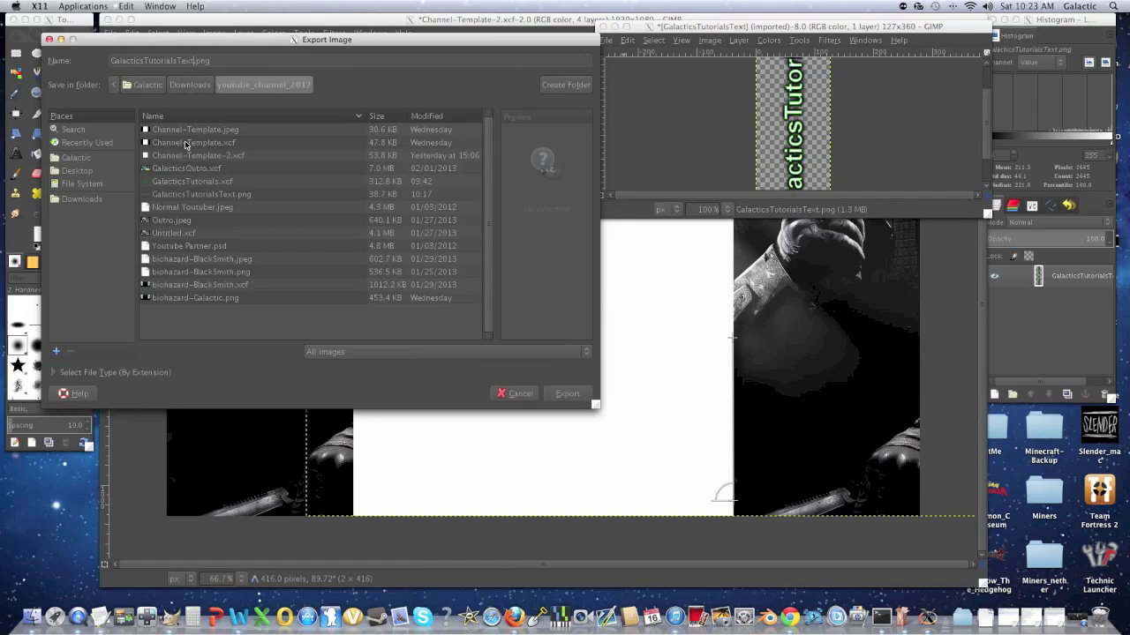
pyautogui.press('Return')
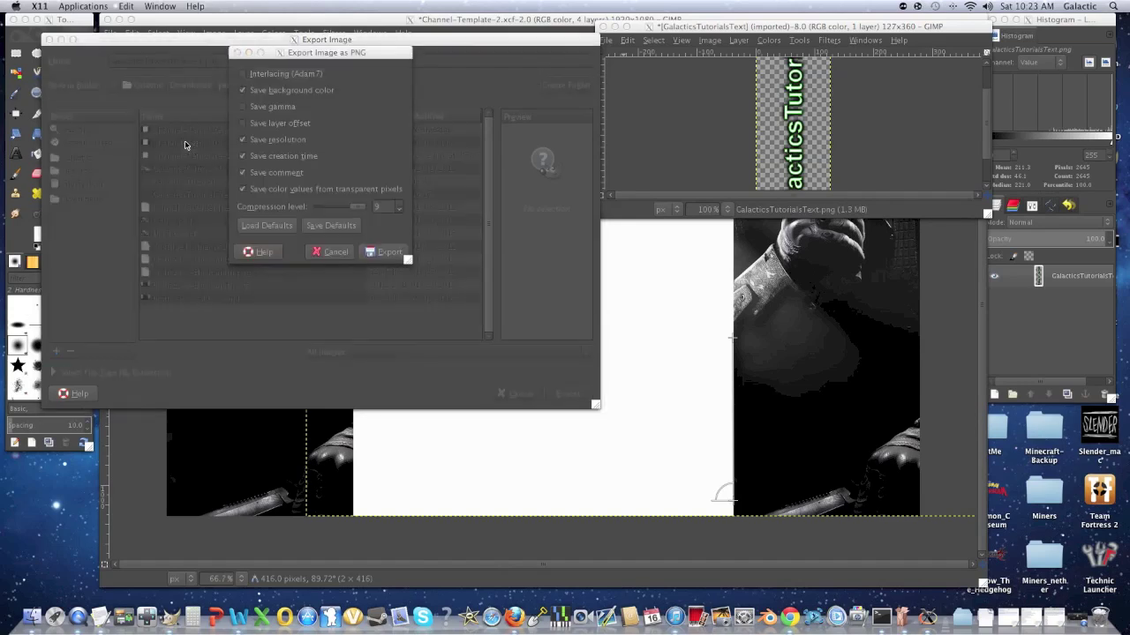
pyautogui.click(393, 253)
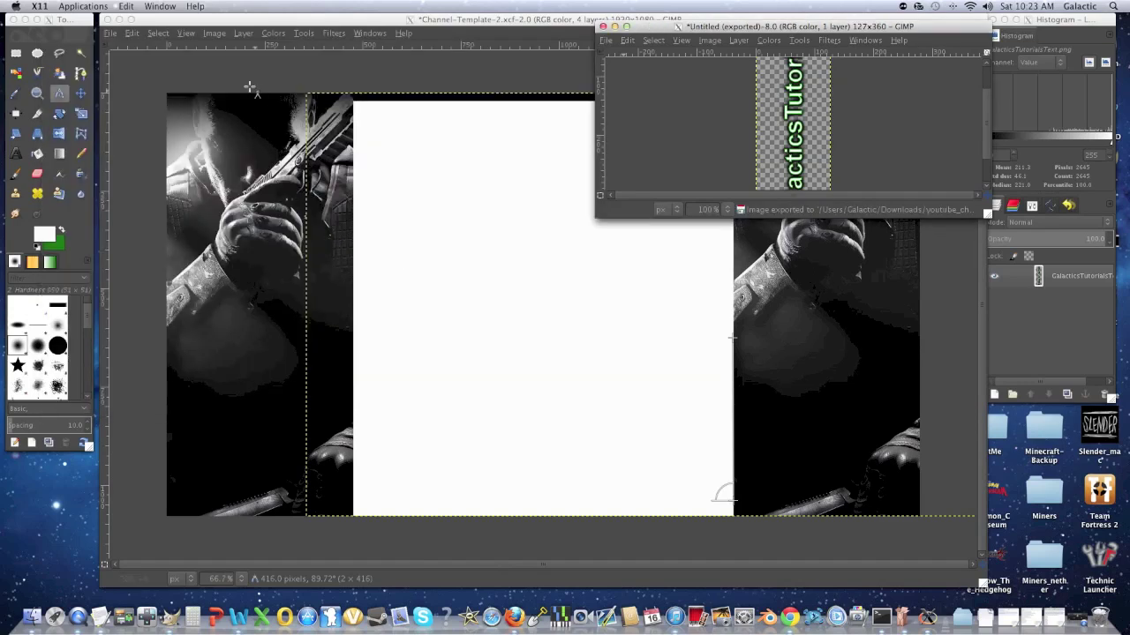
# Import GalacticsTutorialsText-1.png as a layer into the channel template.
pyautogui.click(117, 34)
pyautogui.click(113, 34)
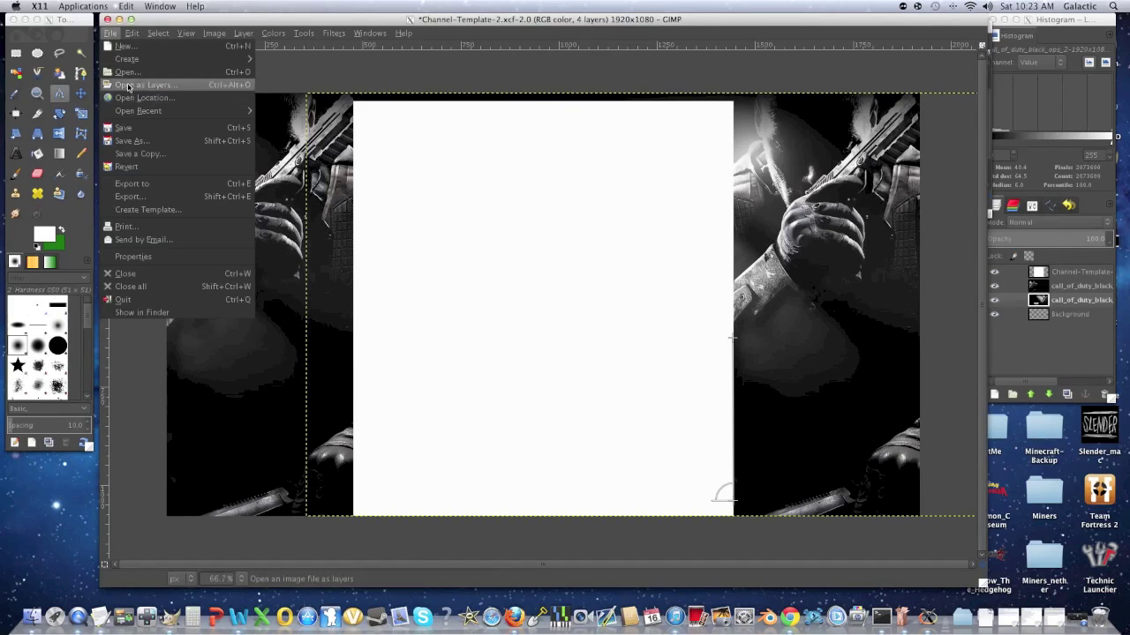
pyautogui.click(128, 91)
pyautogui.doubleClick(243, 218)
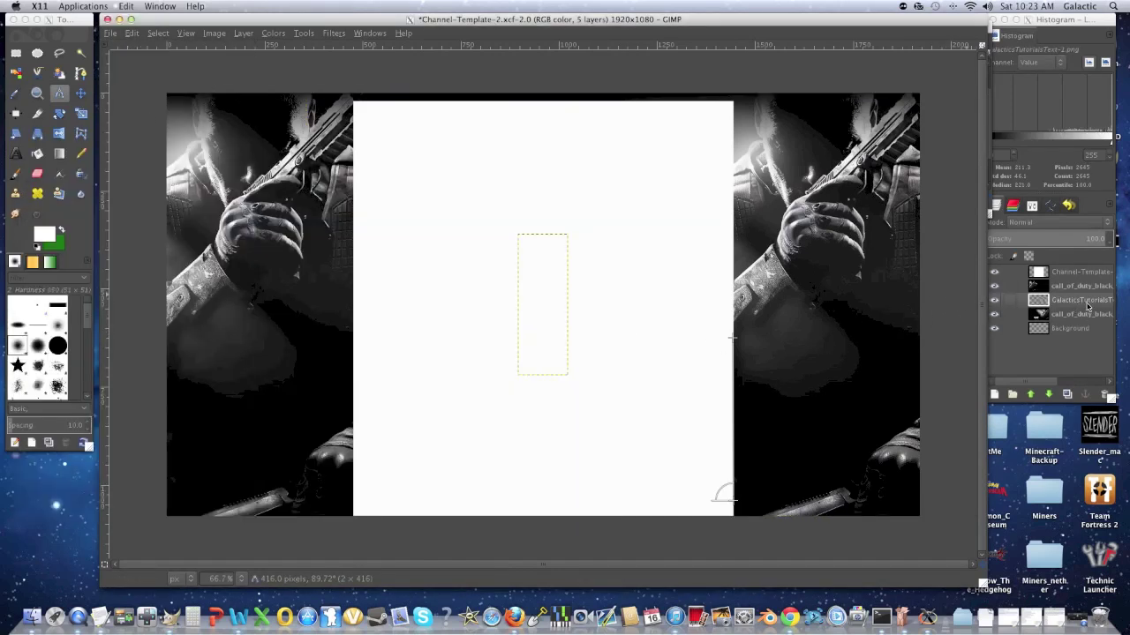
# Raise the vertical title layer to the top of the stack and move it against the white area's left edge, in the lower half.
pyautogui.click(1087, 306)
pyautogui.moveTo(1089, 302); pyautogui.dragTo(1082, 269)
pyautogui.click(80, 93)
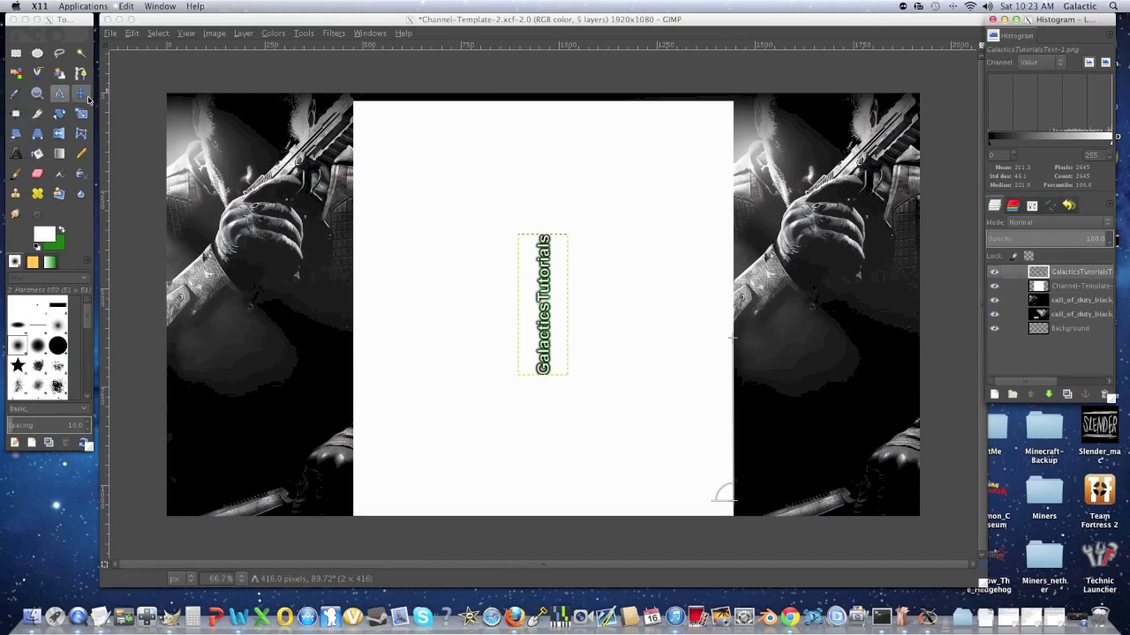
pyautogui.moveTo(549, 364); pyautogui.dragTo(355, 417)
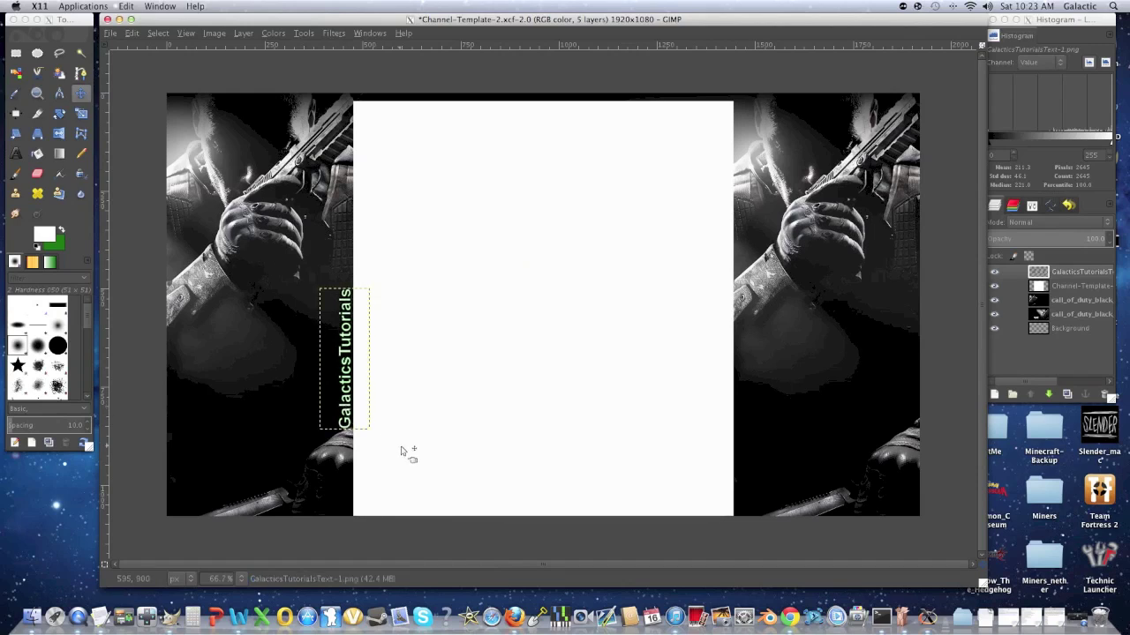
pyautogui.click(133, 35)
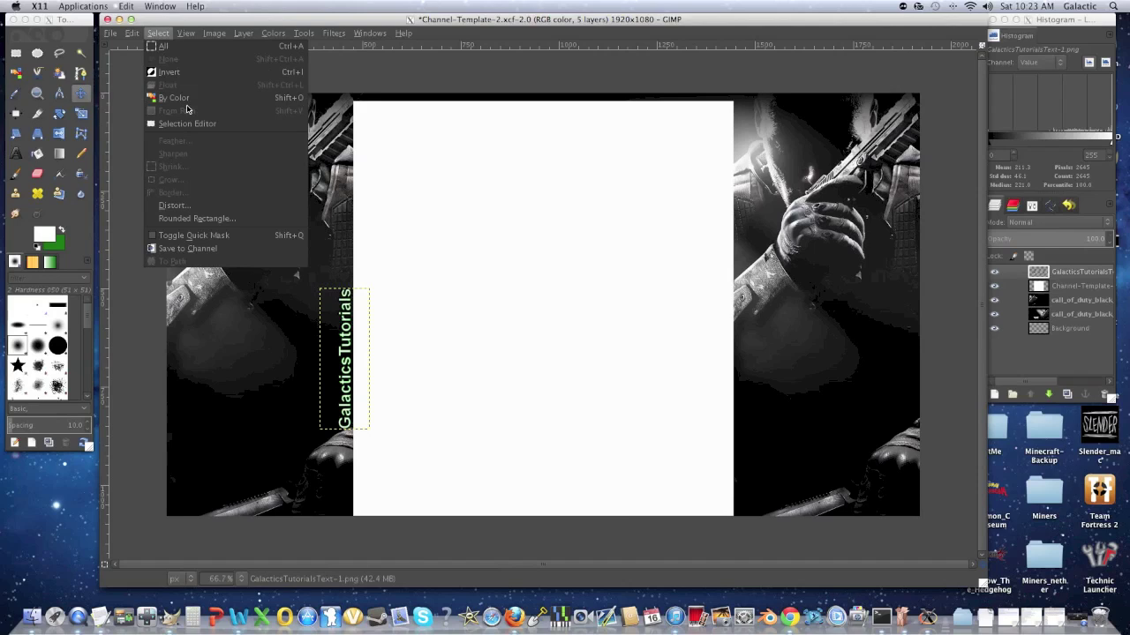
pyautogui.click(428, 216)
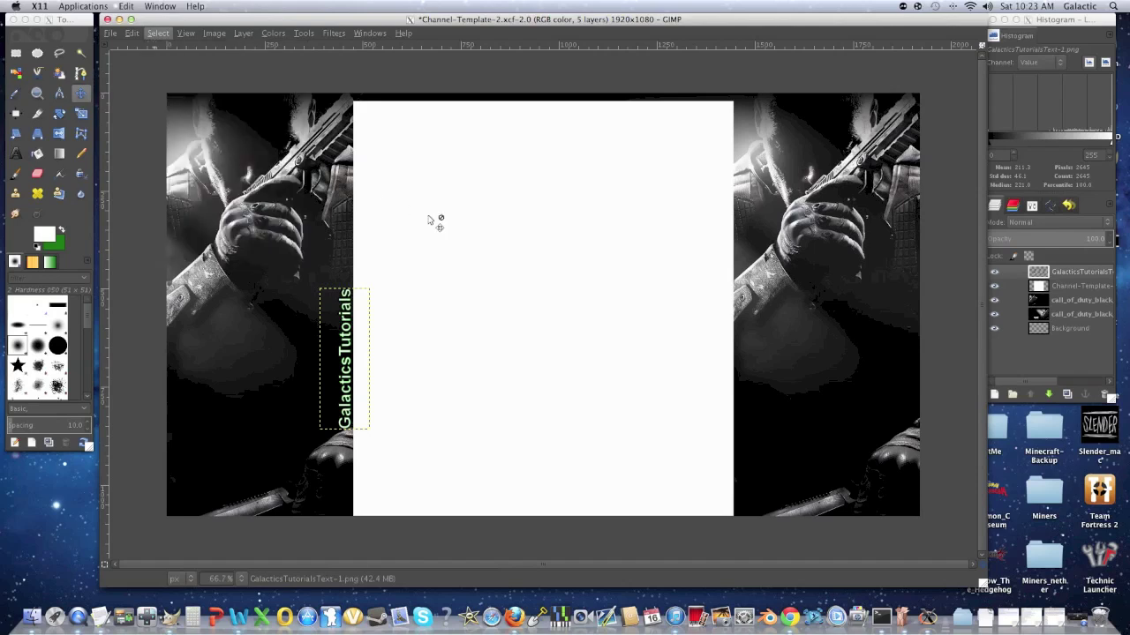
pyautogui.click(1084, 331)
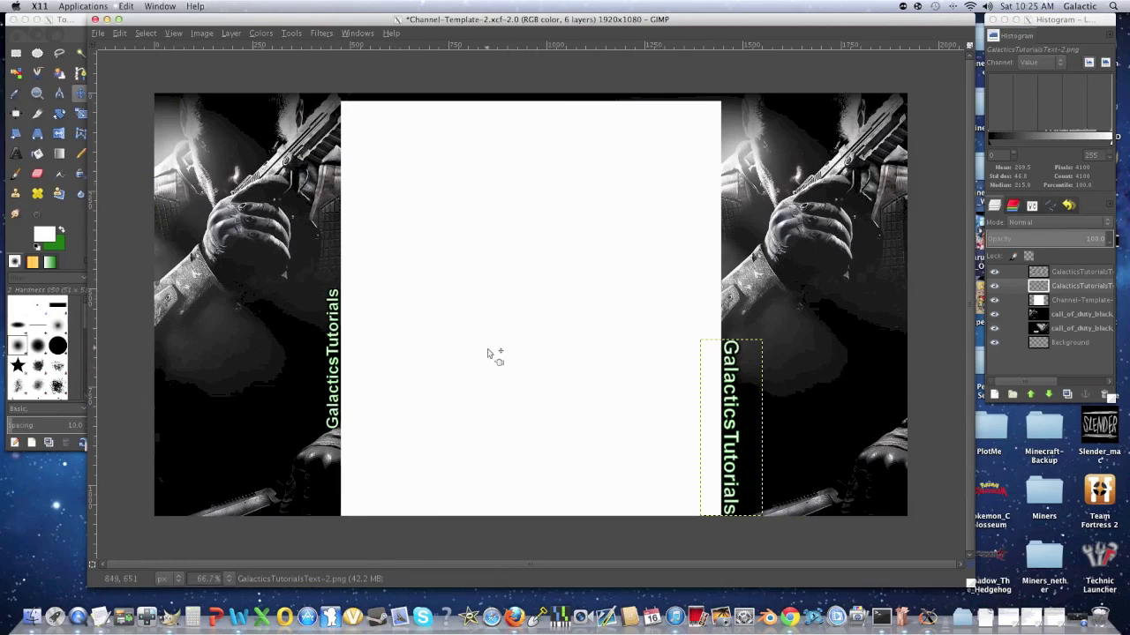
# Save the channel template and export it as BlackOpsBackground.jpeg with the default JPEG settings.
pyautogui.click(98, 32)
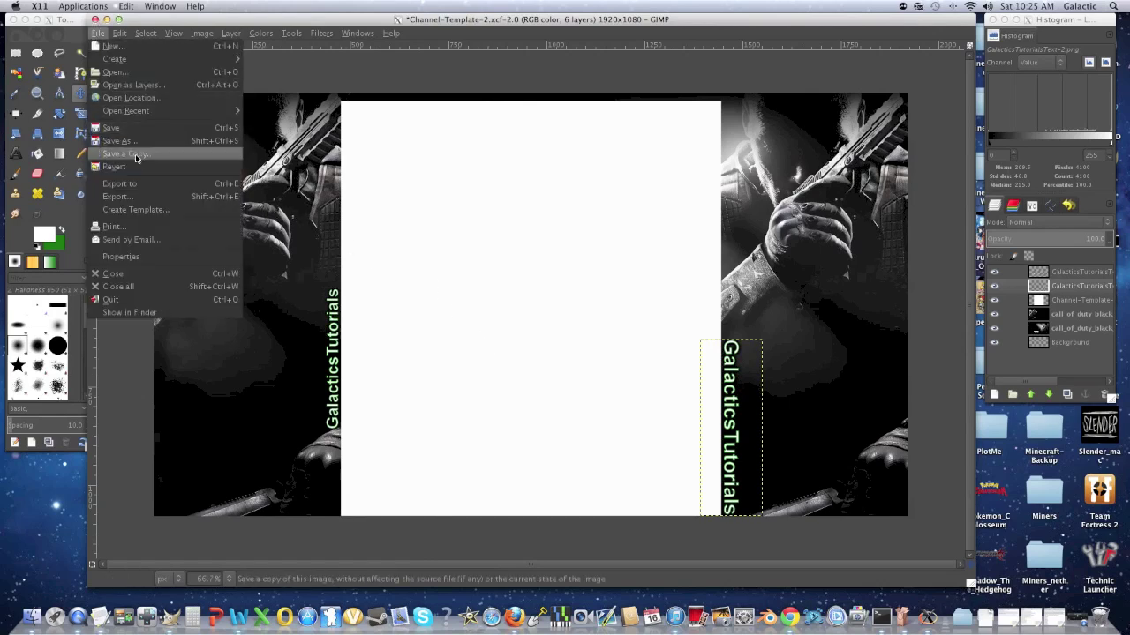
pyautogui.click(125, 129)
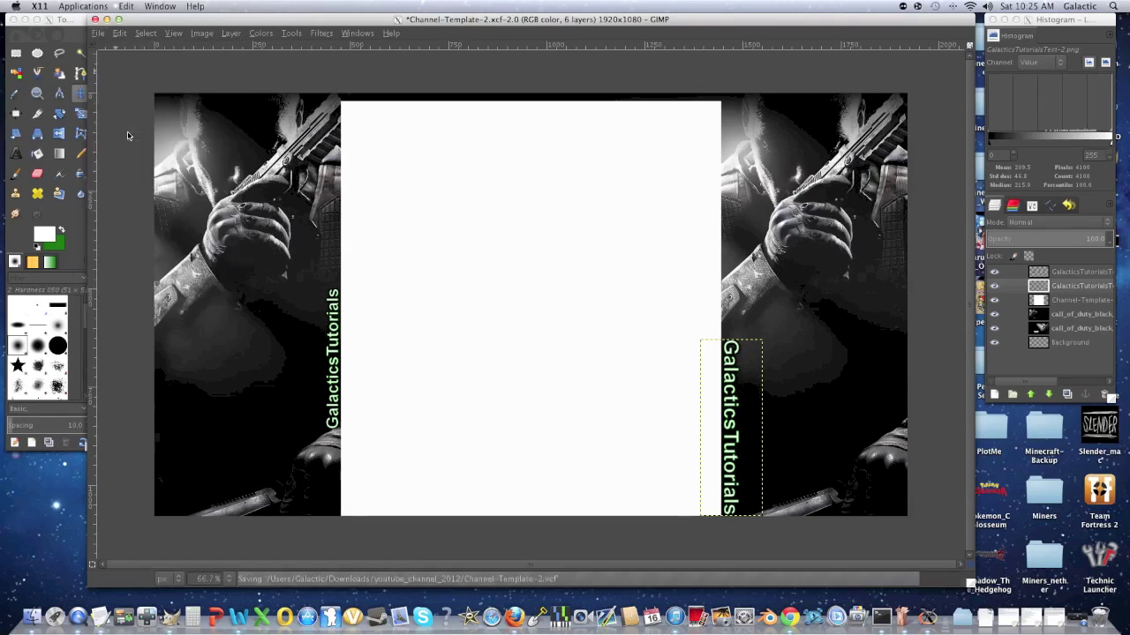
pyautogui.click(98, 34)
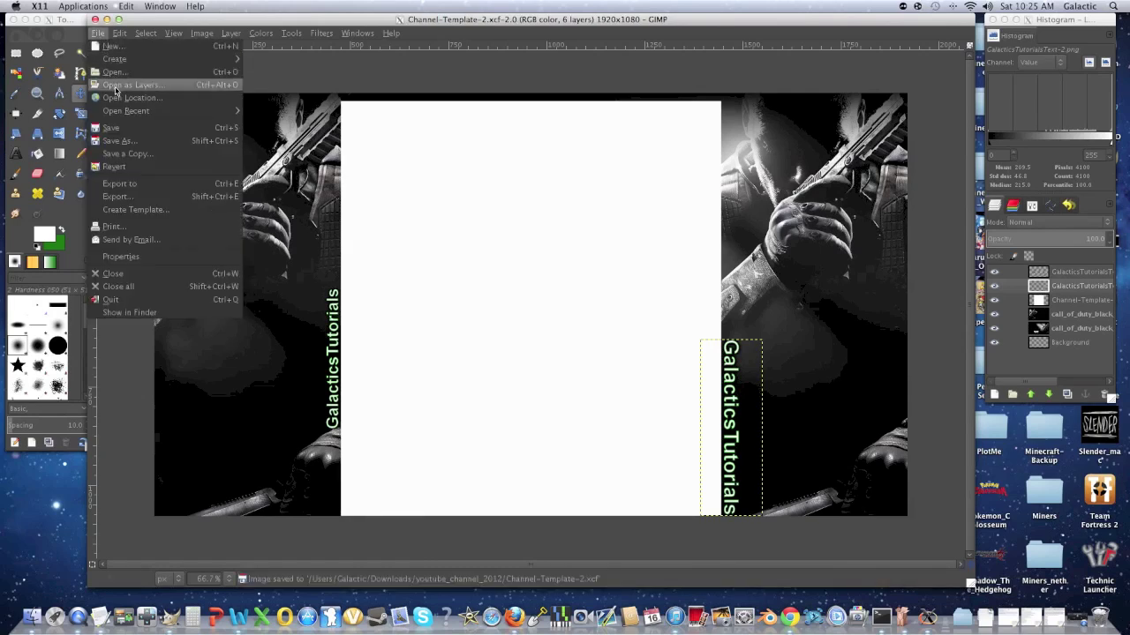
pyautogui.click(119, 196)
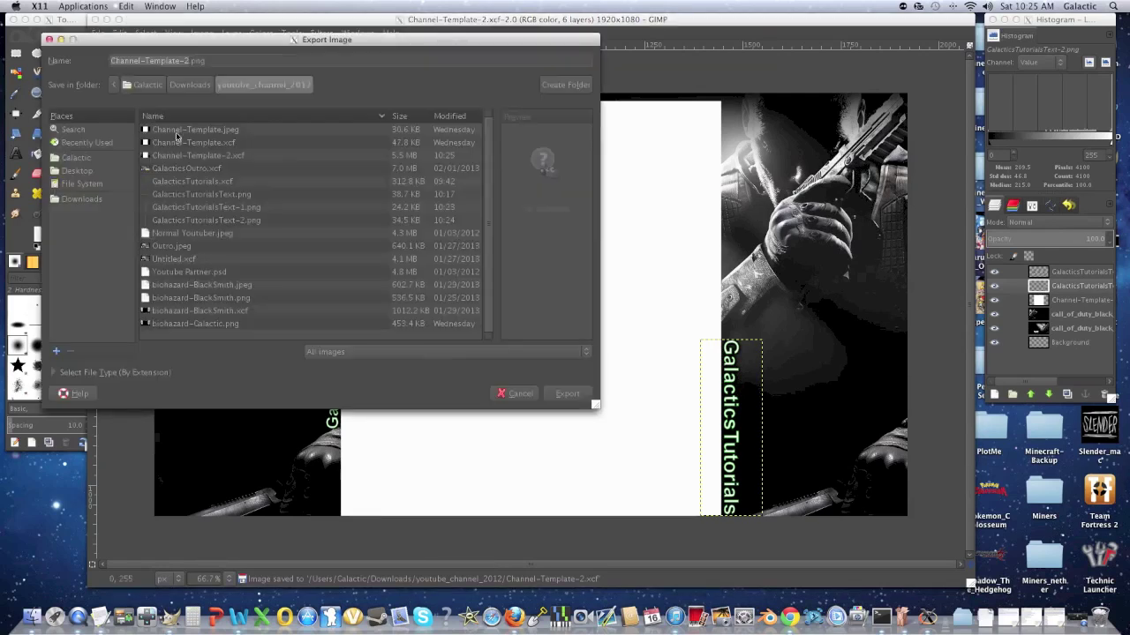
pyautogui.click(227, 61)
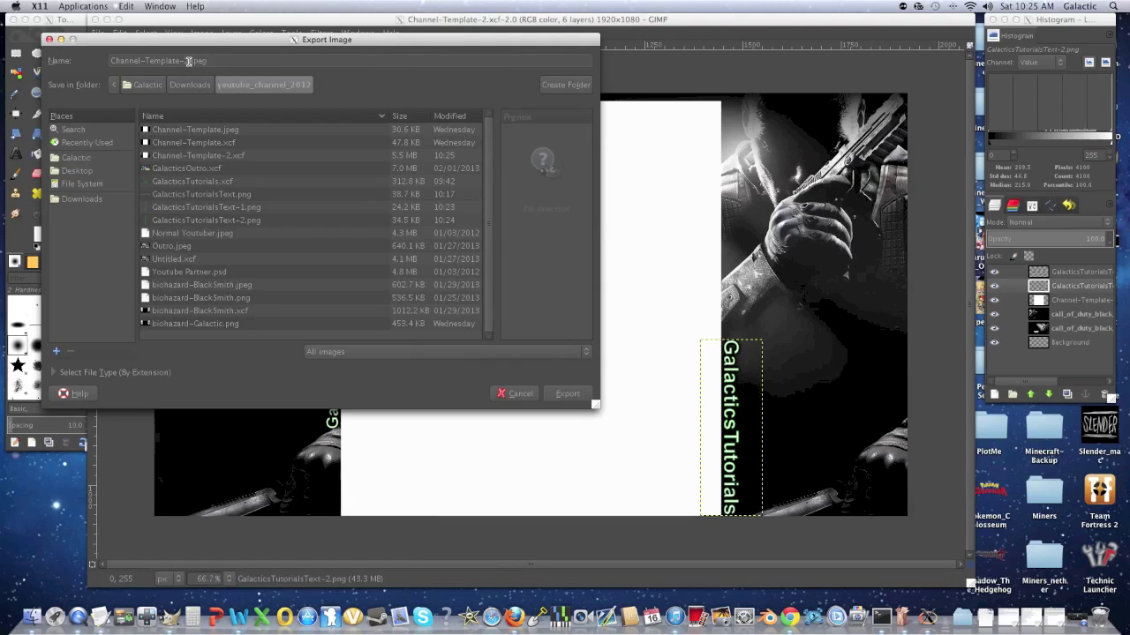
pyautogui.press('BackSpace')
pyautogui.press('BackSpace')
pyautogui.press('BackSpace')
pyautogui.press('BackSpace')
pyautogui.press('BackSpace')
pyautogui.press('BackSpace')
pyautogui.press('BackSpace')
pyautogui.press('BackSpace')
pyautogui.press('BackSpace')
pyautogui.press('BackSpace')
pyautogui.press('BackSpace')
pyautogui.write('BlackOpsBackground')
pyautogui.press('Return')
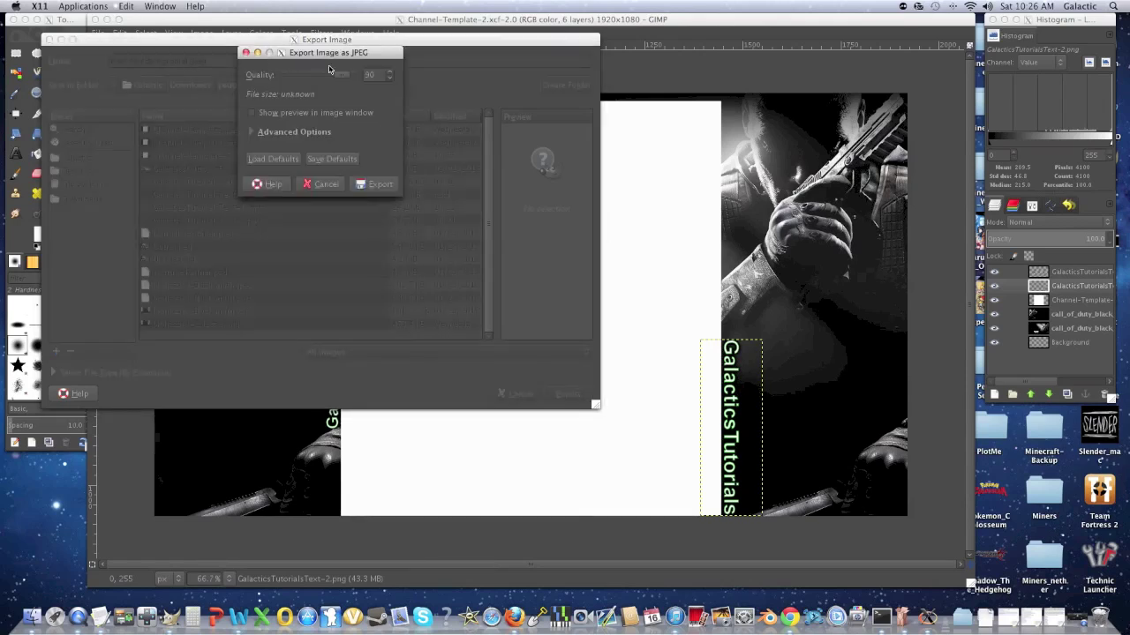
pyautogui.click(375, 185)
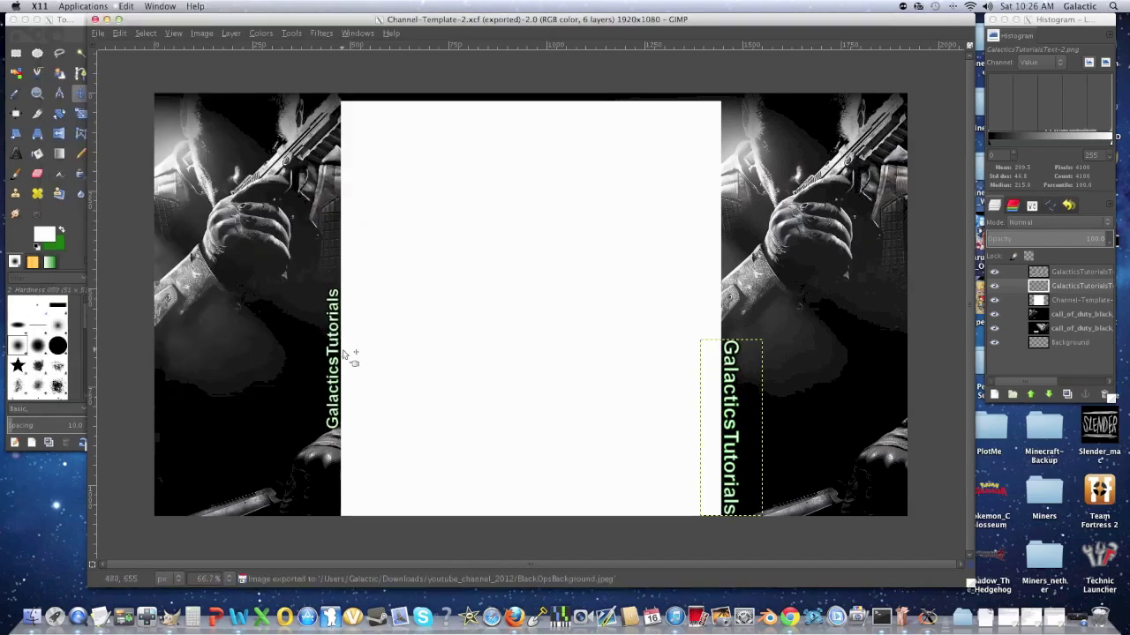
# Switch to Chrome and open the GalacticsTutorials channel's appearance settings on YouTube.
pyautogui.press('super+Tab')
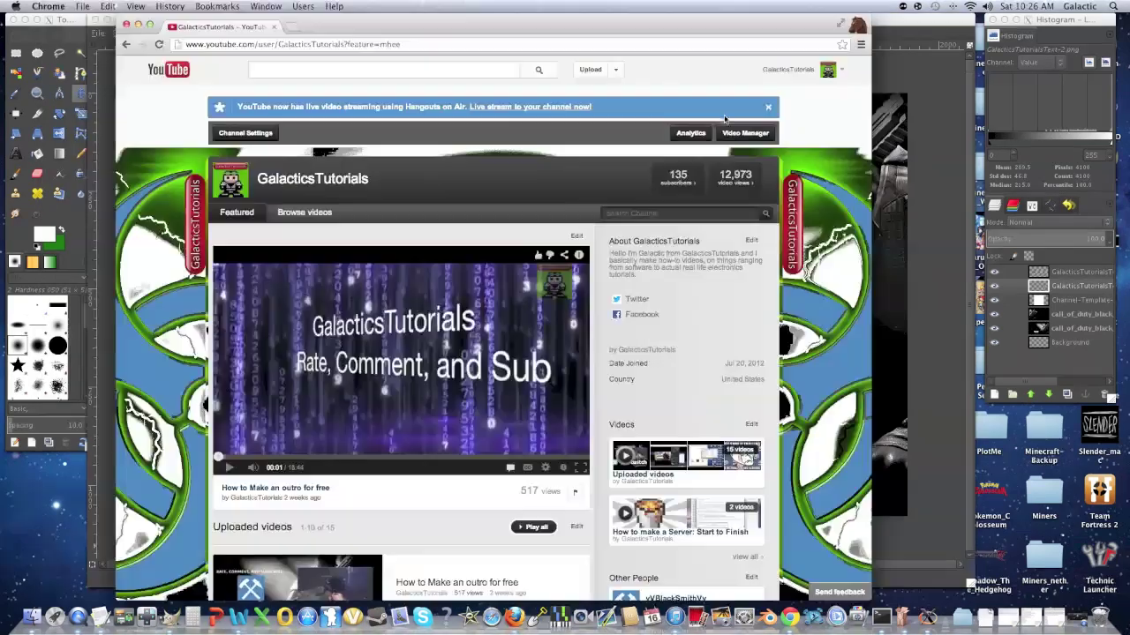
pyautogui.click(788, 69)
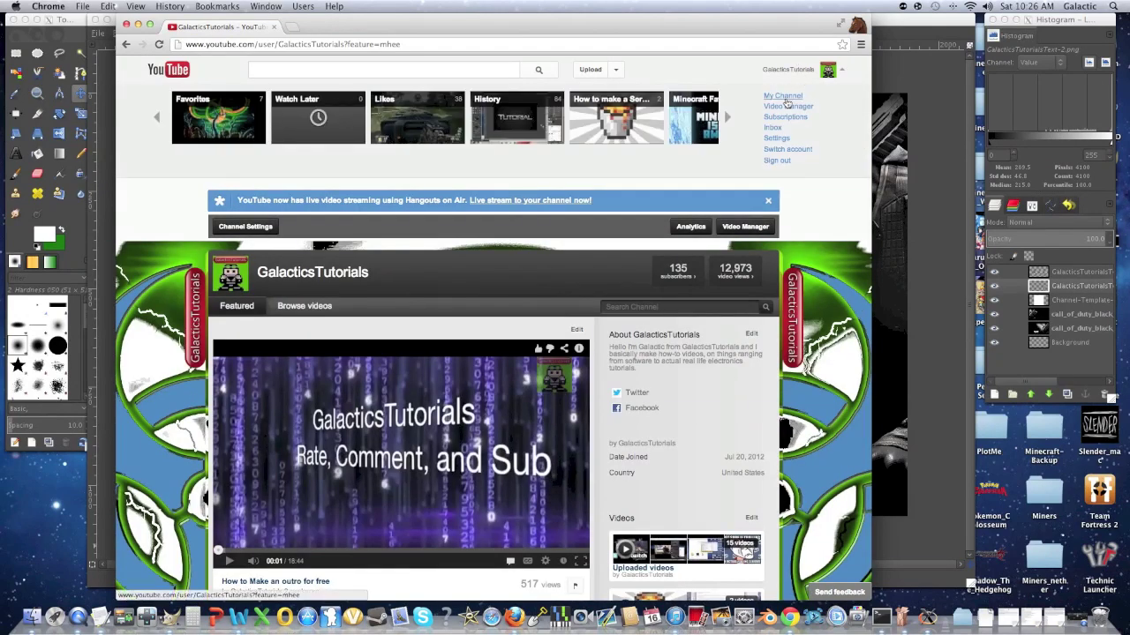
pyautogui.click(830, 71)
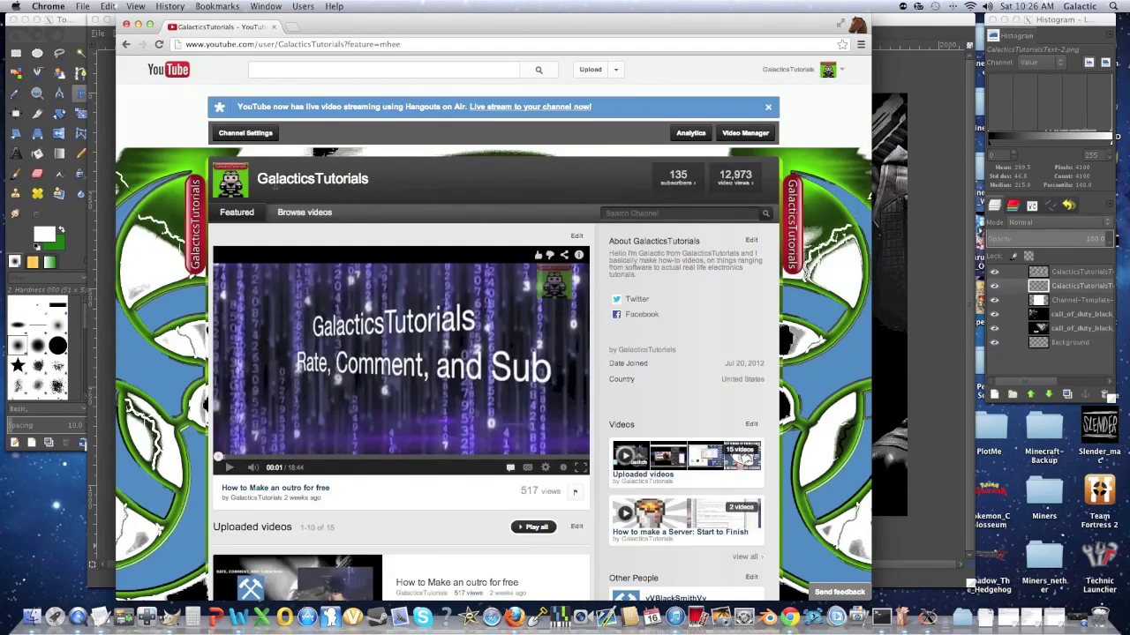
pyautogui.click(242, 134)
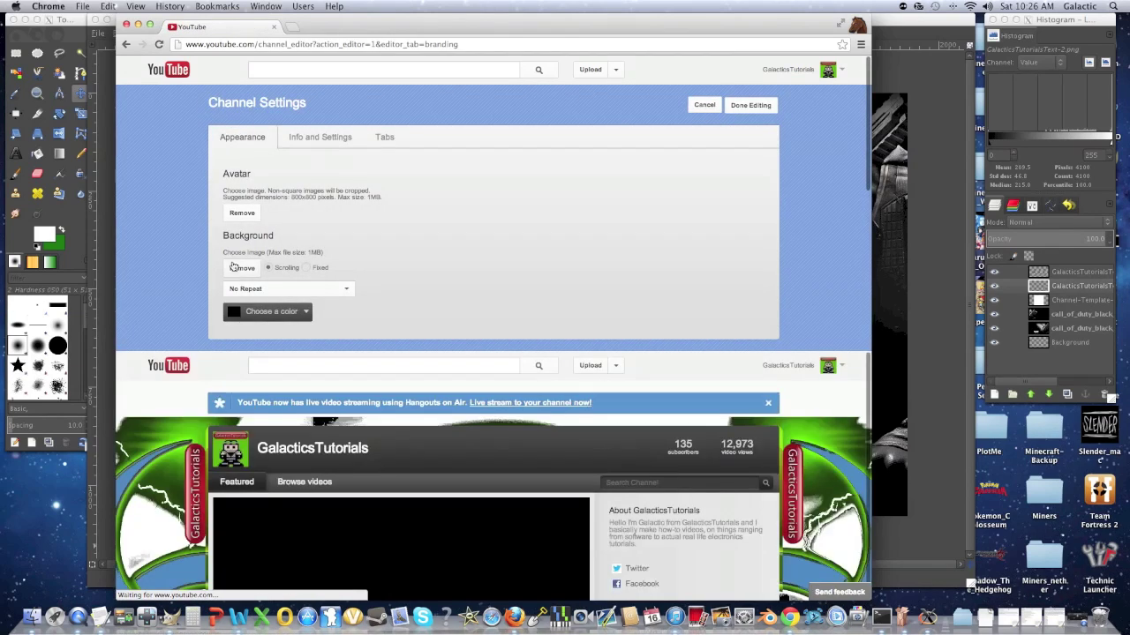
# Remove the current channel background and upload BlackOpsBackground.jpeg in its place.
pyautogui.click(236, 269)
pyautogui.click(237, 269)
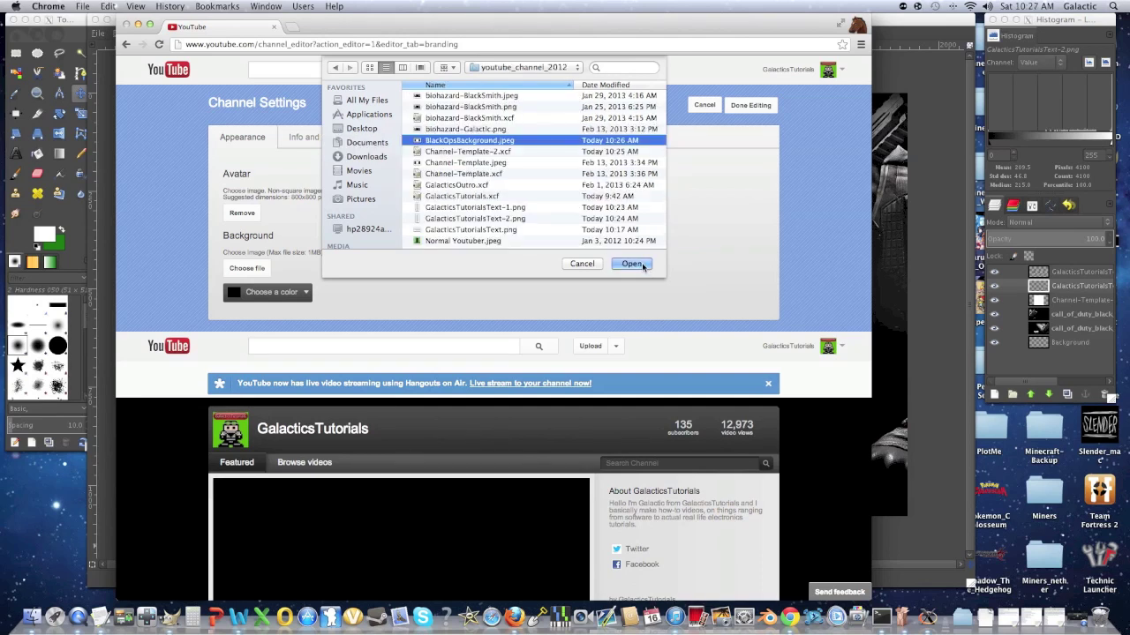
pyautogui.click(632, 264)
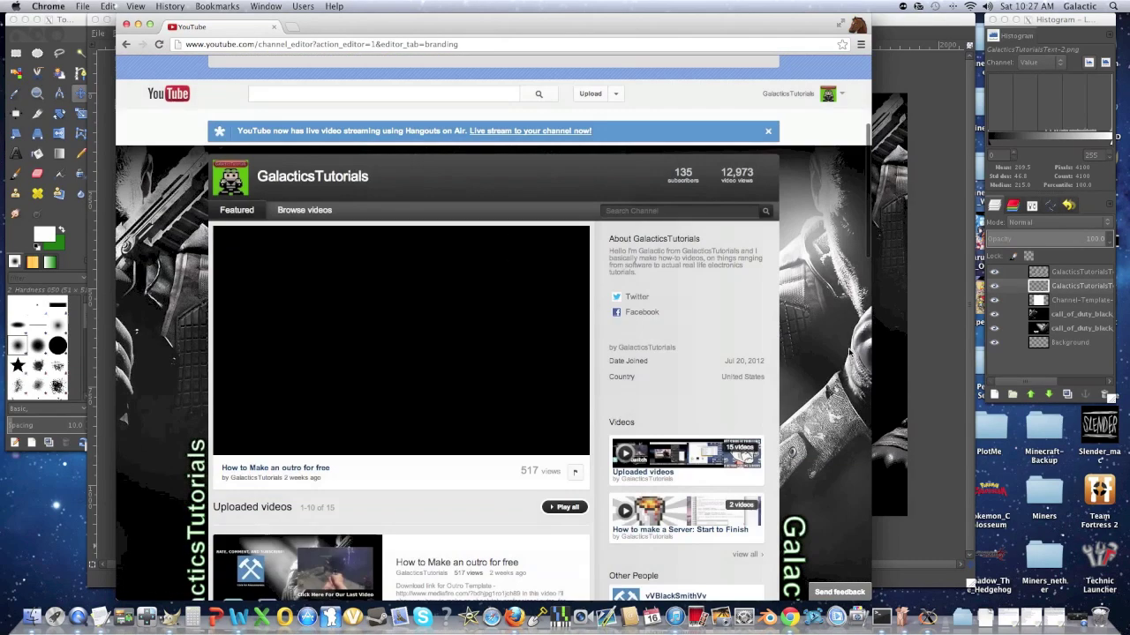
# Widen the browser window and examine the background's repeat setting and how the artwork and side titles frame the channel content.
pyautogui.moveTo(871, 349); pyautogui.dragTo(882, 346)
pyautogui.moveTo(999, 338); pyautogui.dragTo(1115, 338)
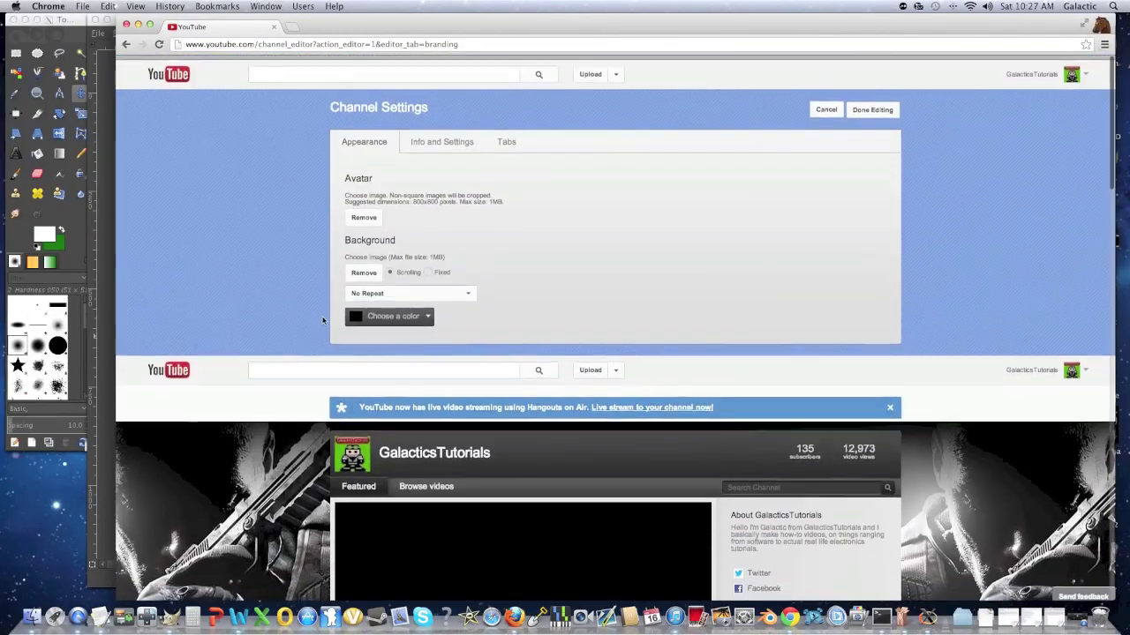
pyautogui.click(411, 288)
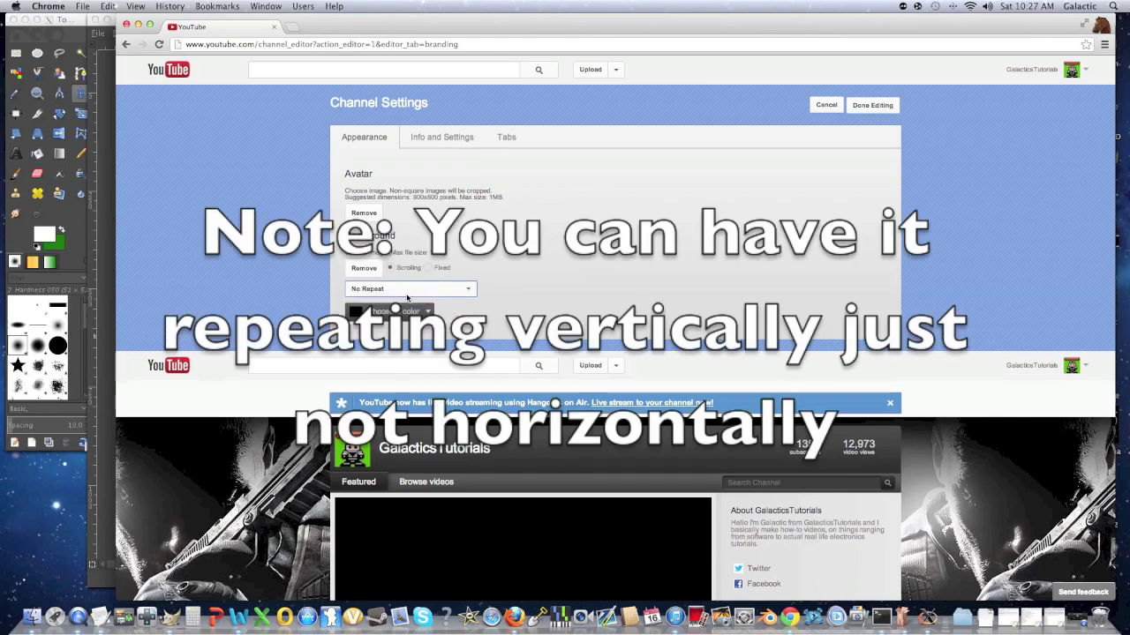
pyautogui.scroll(-15, 407, 297)
pyautogui.scroll(5, 404, 296)
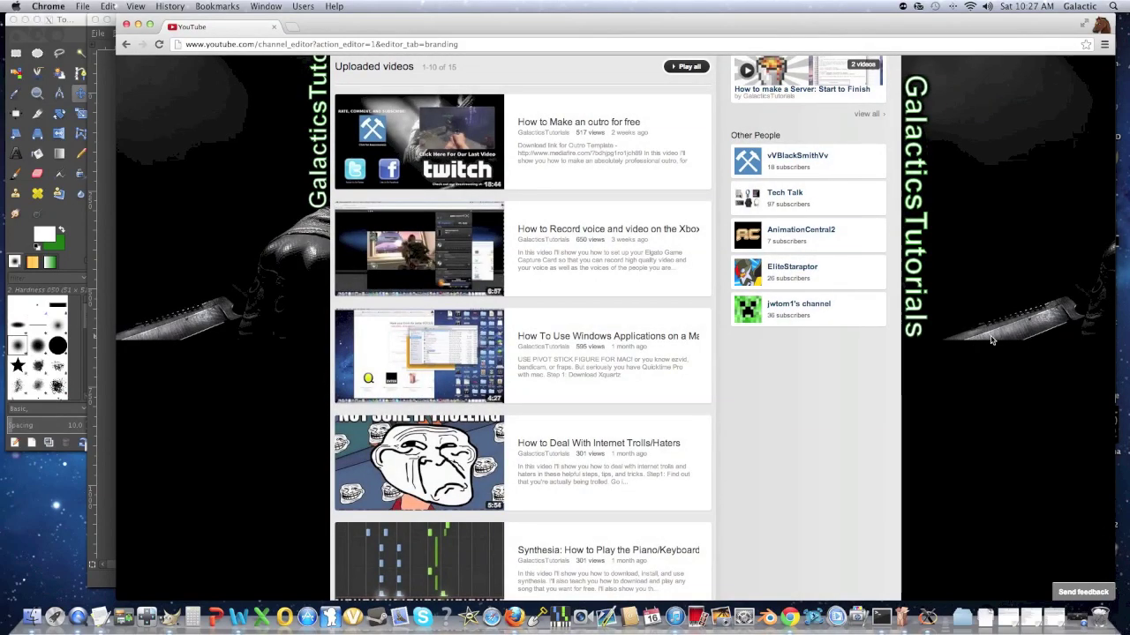
pyautogui.scroll(6, 989, 341)
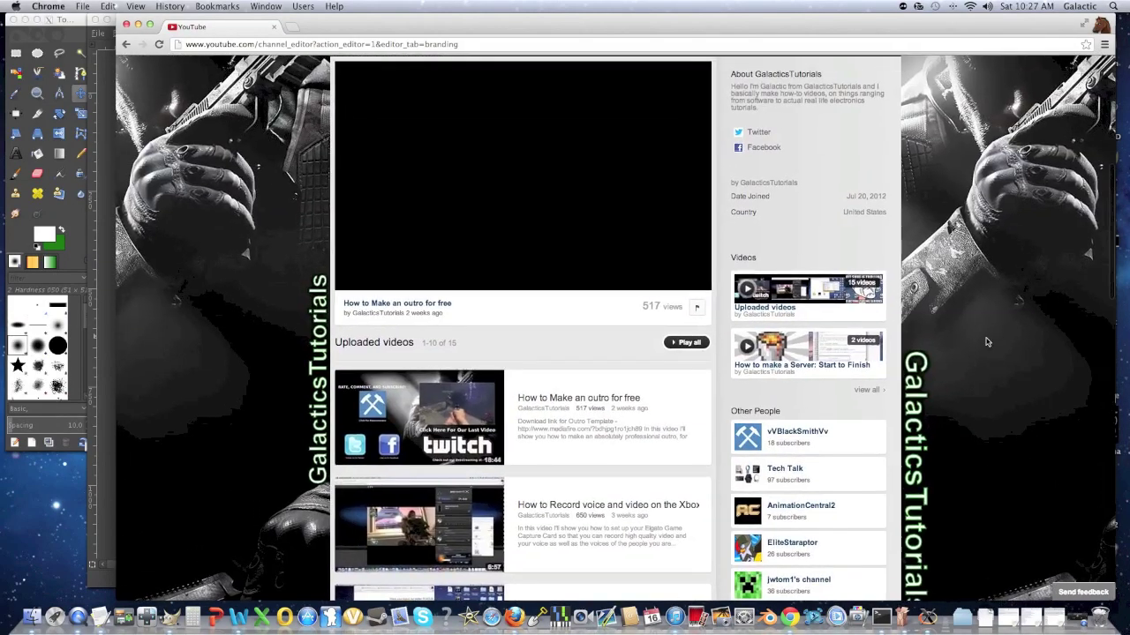
# Accept black (#000000) as the channel's background color behind the non-repeating artwork.
pyautogui.scroll(-5, 987, 341)
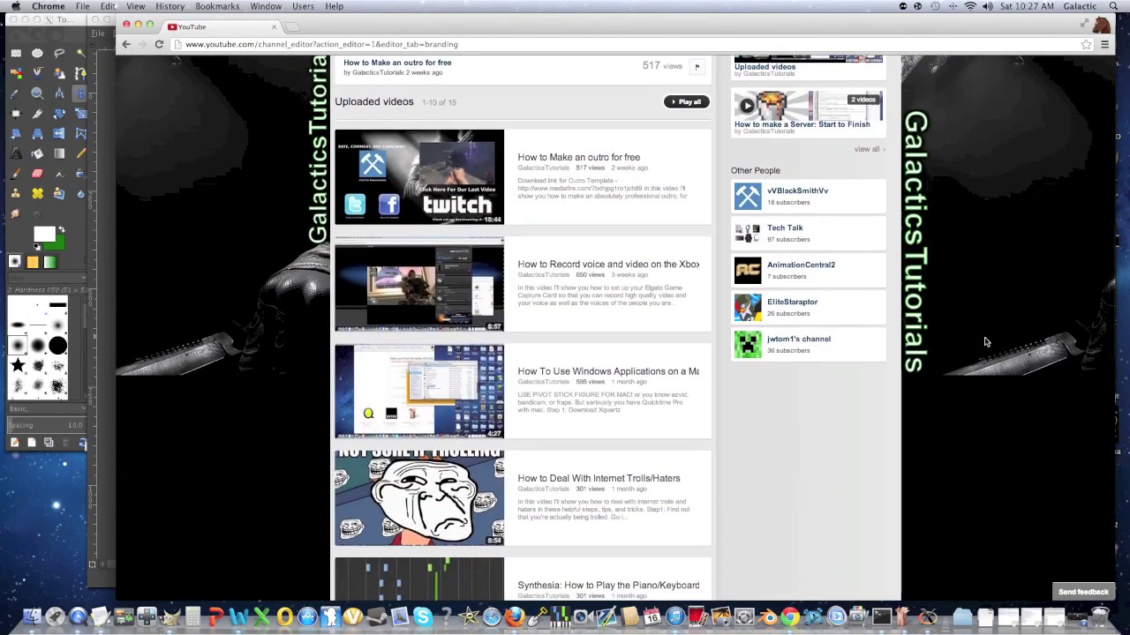
pyautogui.scroll(2, 1004, 404)
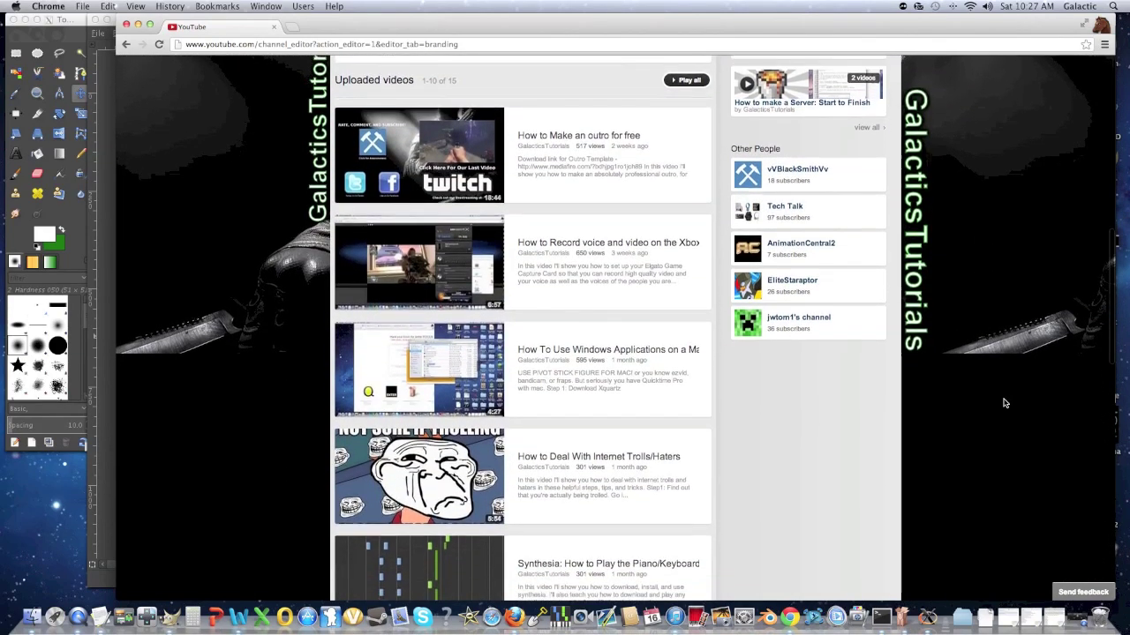
pyautogui.scroll(12, 1004, 404)
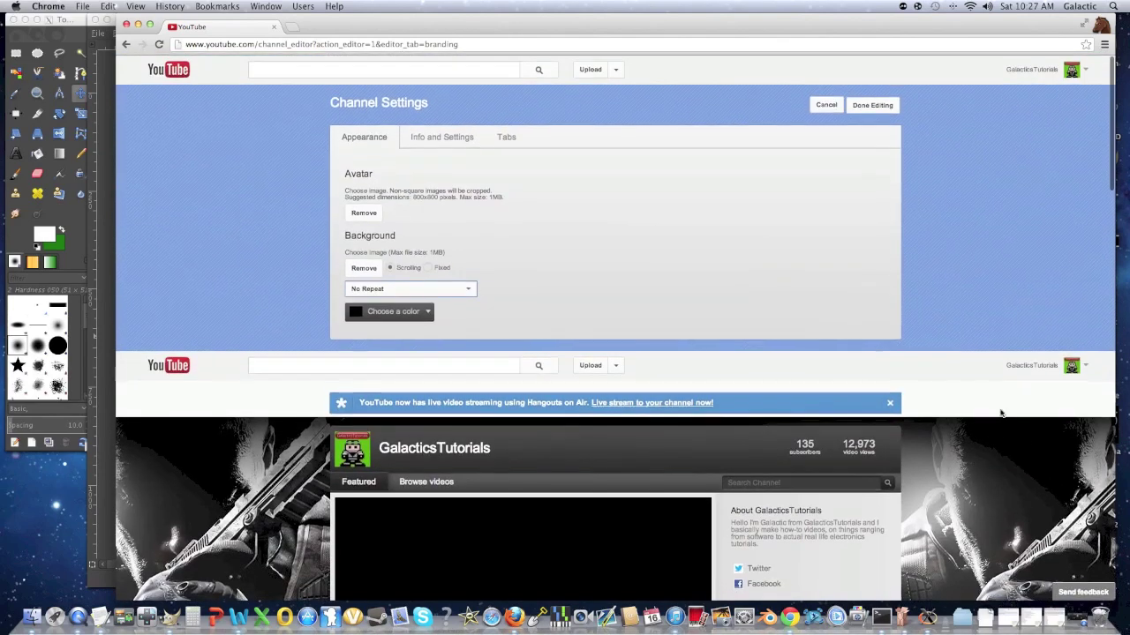
pyautogui.scroll(-12, 927, 460)
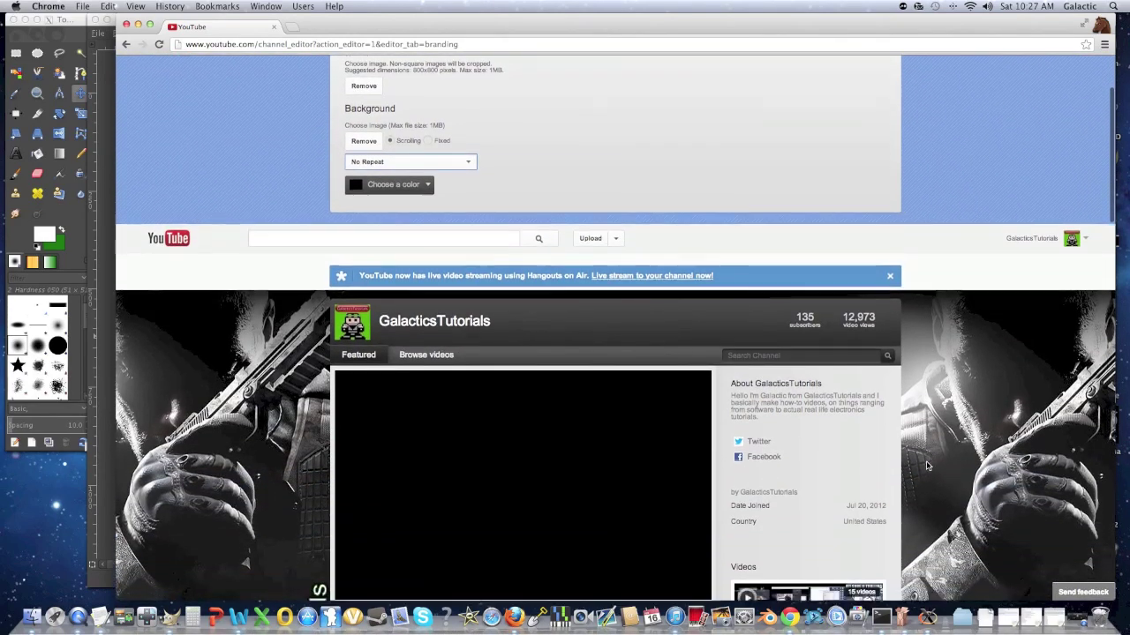
pyautogui.scroll(-3, 936, 460)
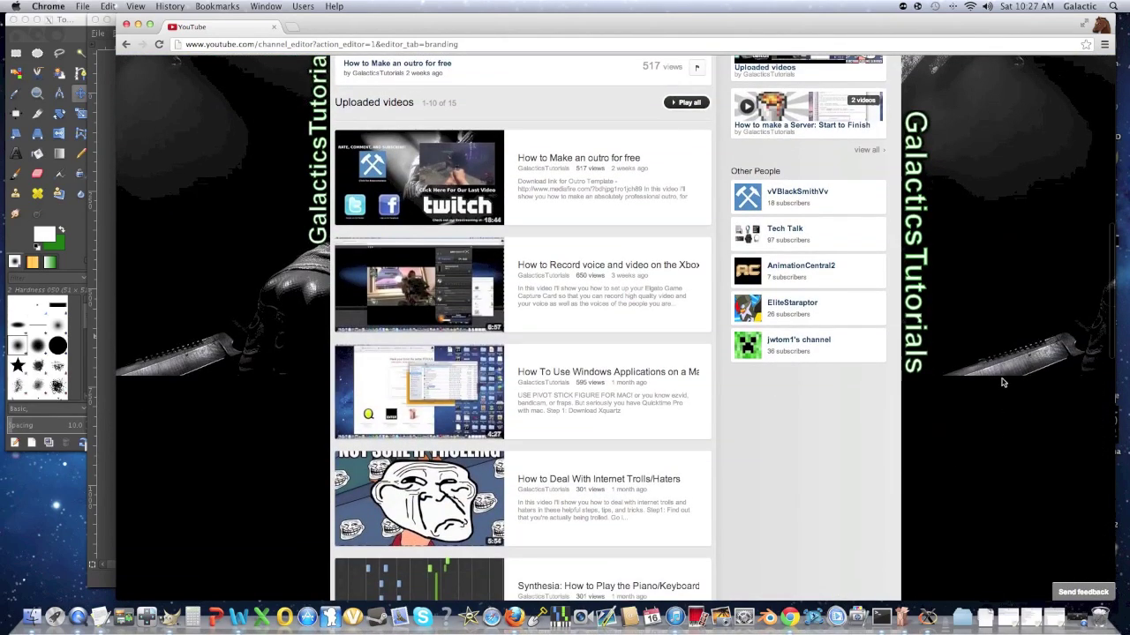
pyautogui.scroll(14, 1003, 379)
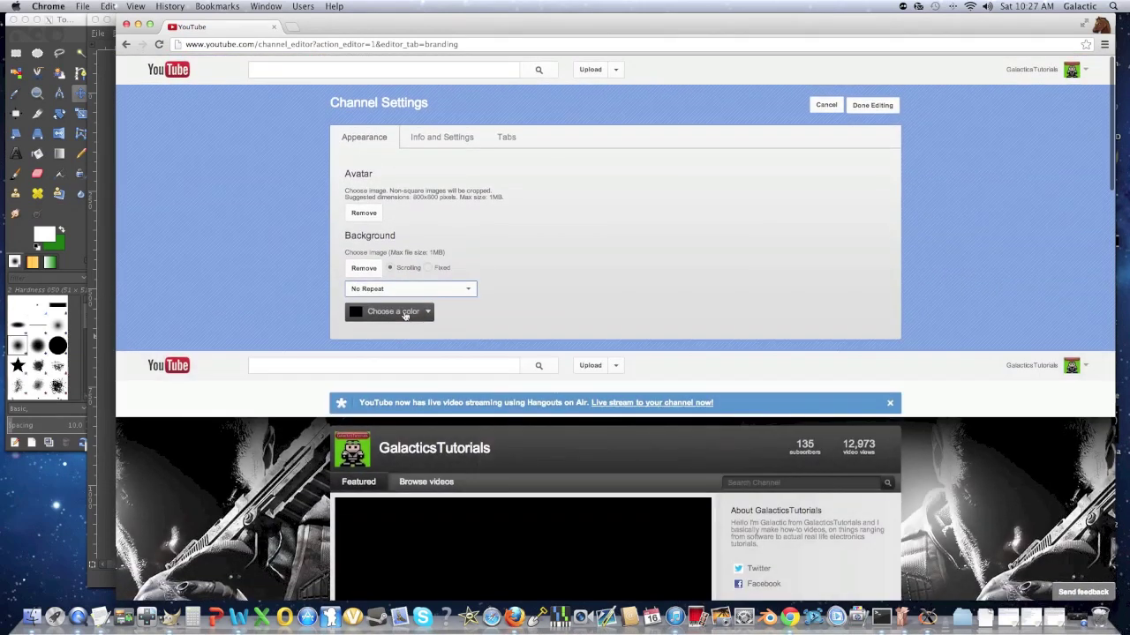
pyautogui.click(405, 312)
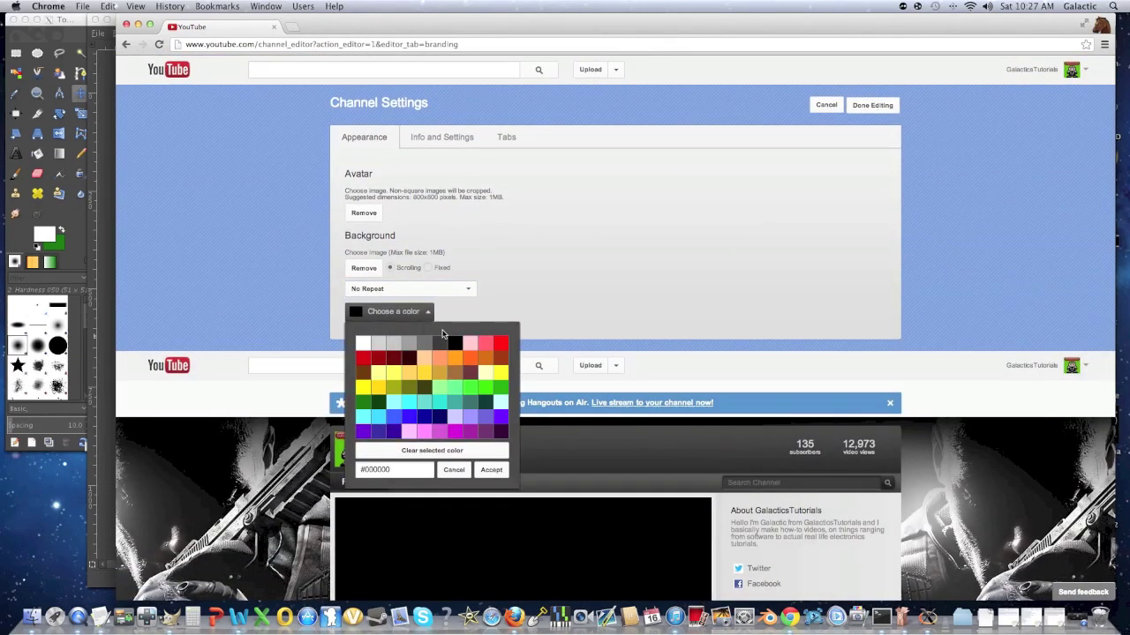
pyautogui.click(491, 470)
# Examine how the lower edge of the artwork blends into the background color beside the uploaded videos list in the channel preview.
pyautogui.scroll(-15, 491, 472)
pyautogui.scroll(-5, 491, 472)
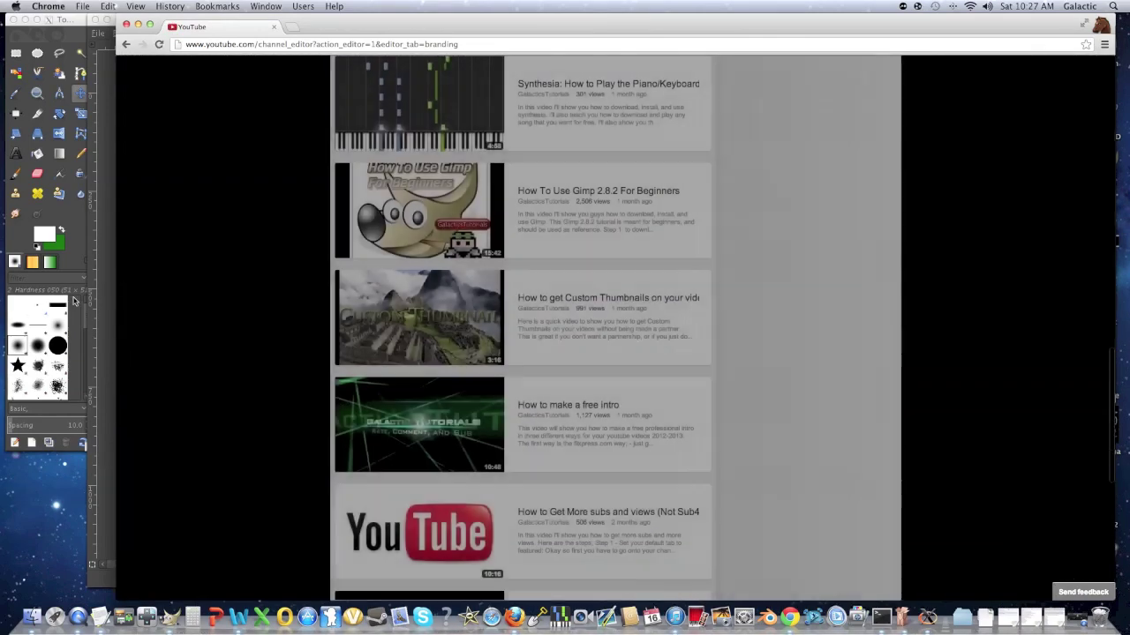
pyautogui.scroll(-8, 254, 431)
pyautogui.scroll(10, 254, 430)
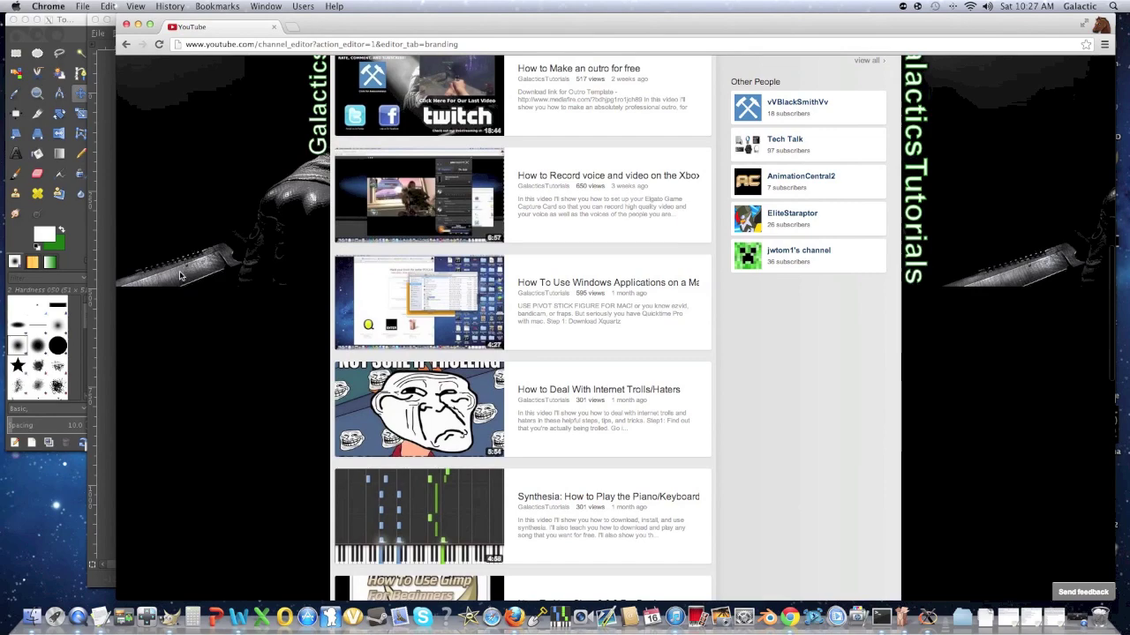
pyautogui.scroll(10, 180, 277)
pyautogui.scroll(-10, 235, 422)
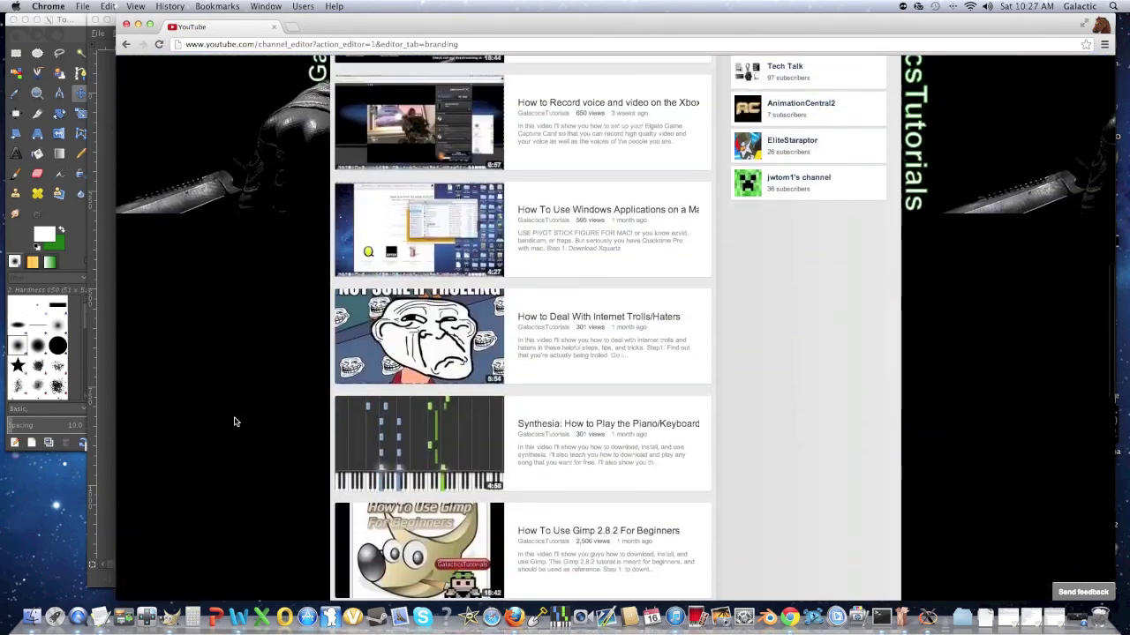
pyautogui.scroll(1, 235, 422)
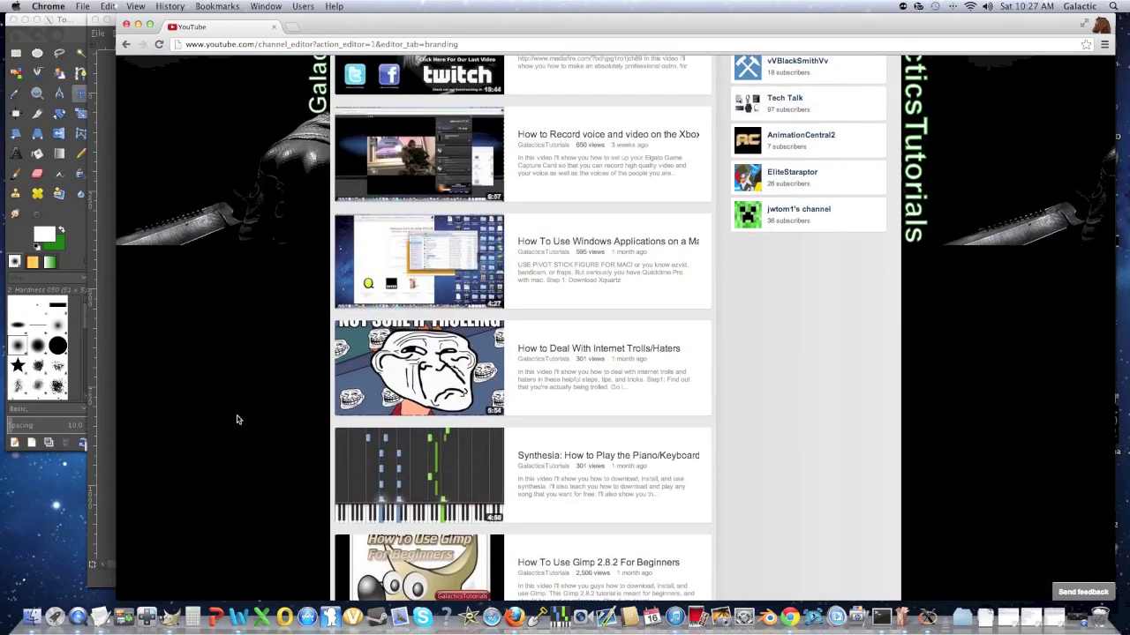
pyautogui.scroll(15, 237, 419)
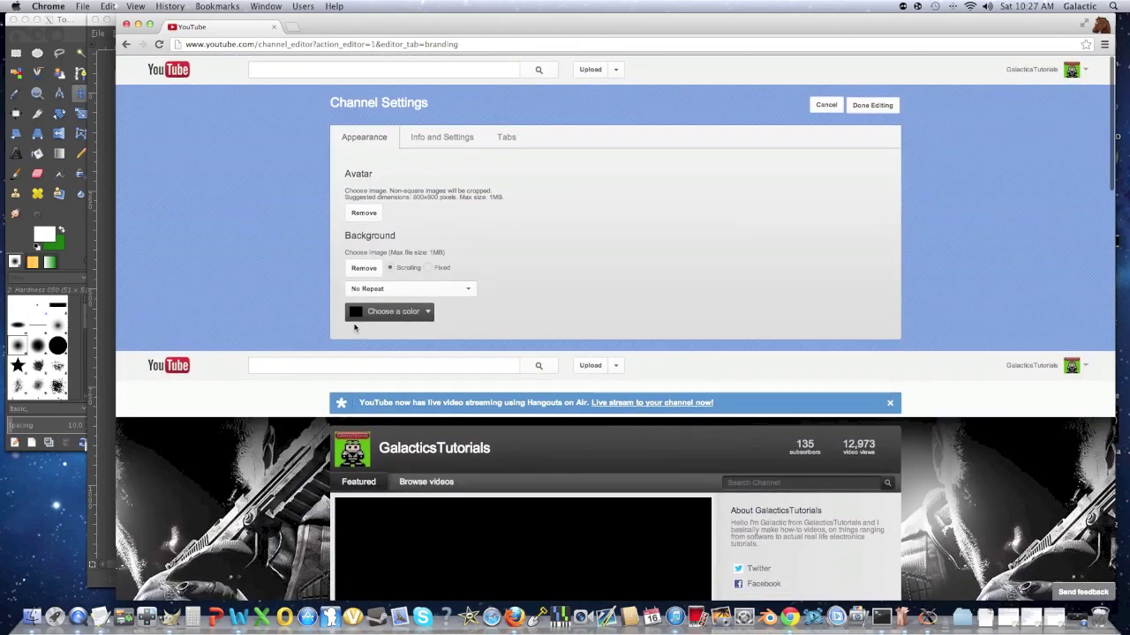
pyautogui.scroll(-1, 350, 338)
pyautogui.scroll(-3, 351, 338)
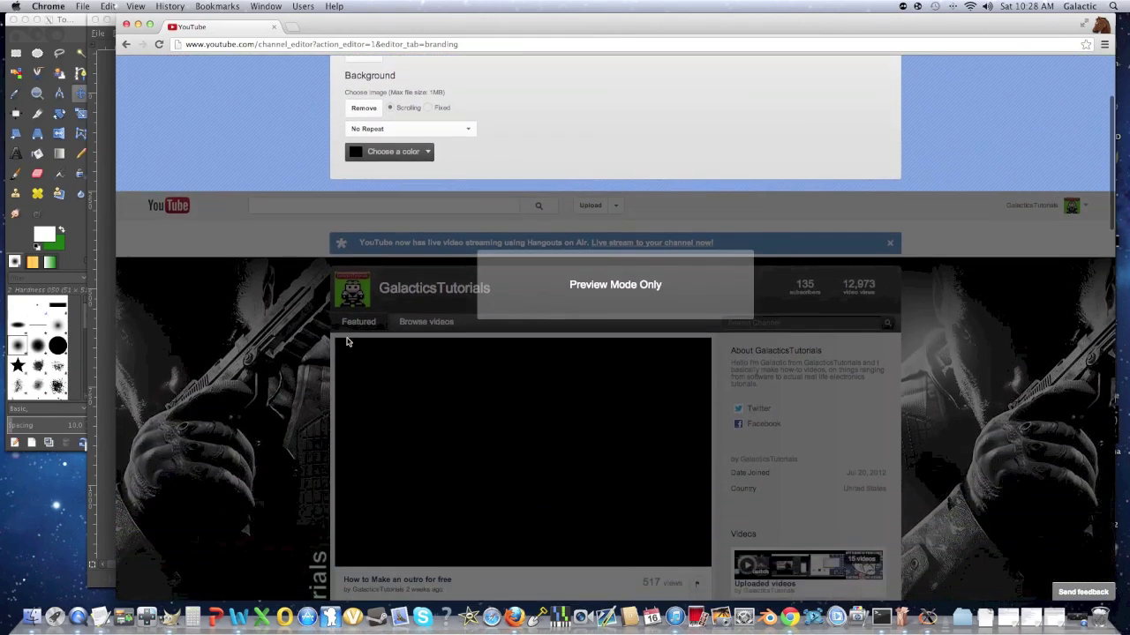